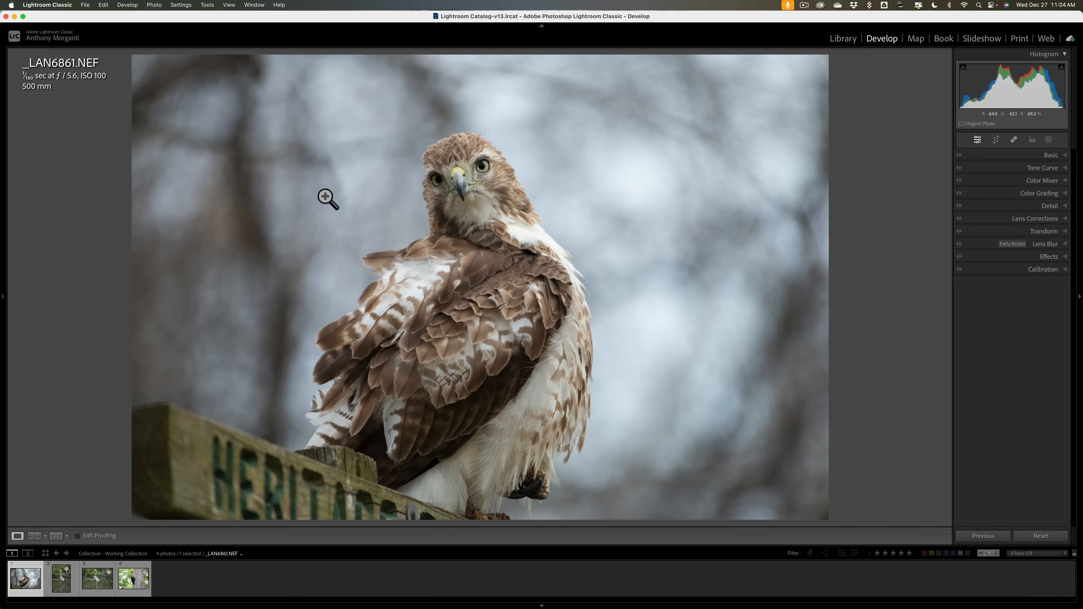
Review the two heron photos and the woodpecker photo, and return to the hawk photo _LAN6861.NEF.
{"action": "left_click", "coordinate": [59, 577]}
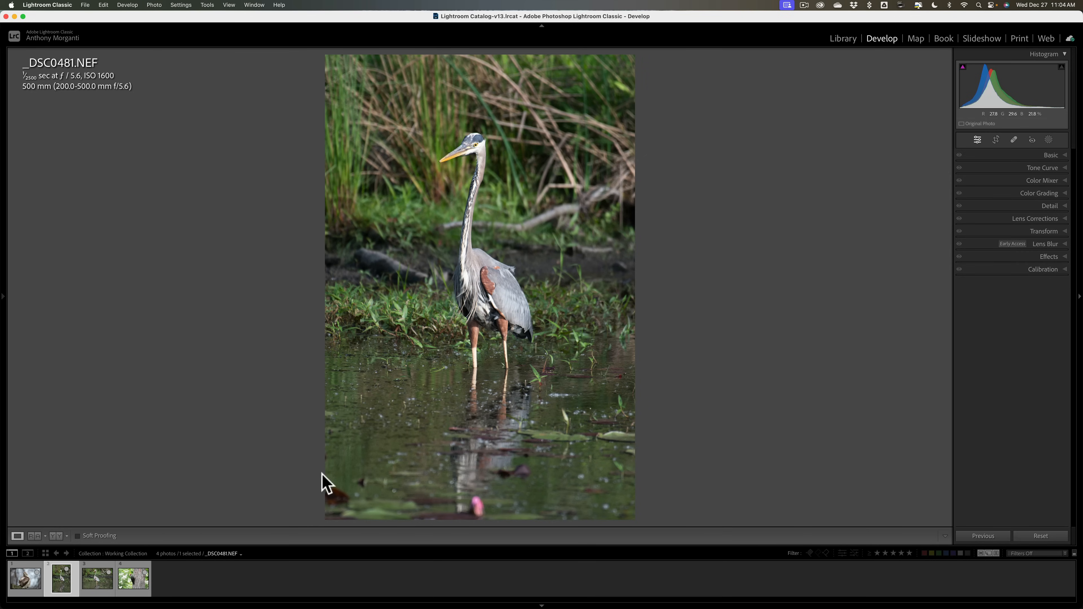
{"action": "left_click", "coordinate": [94, 581]}
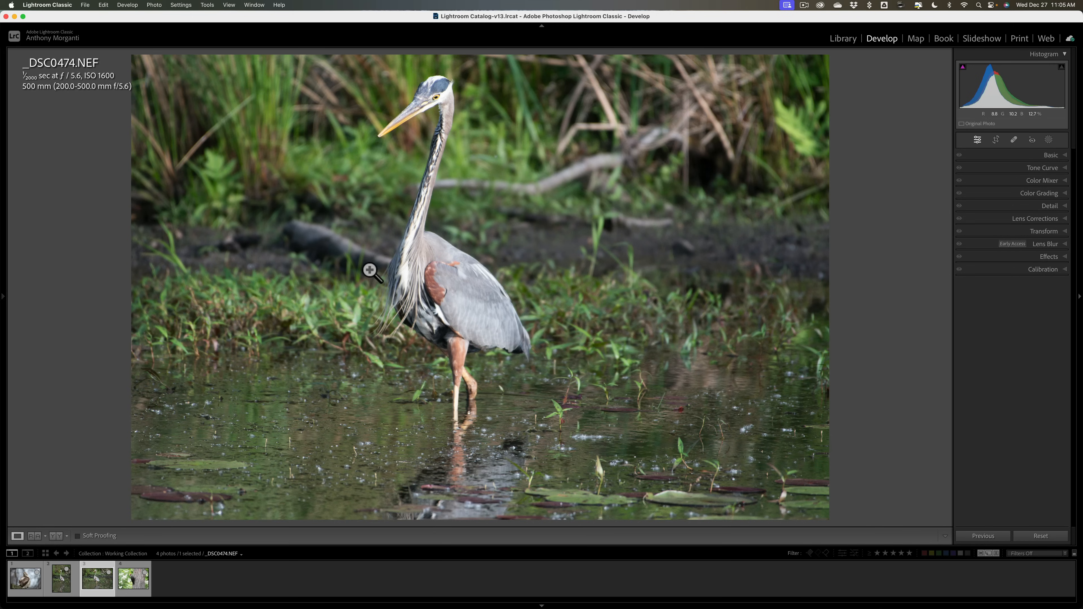
{"action": "left_click", "coordinate": [58, 574]}
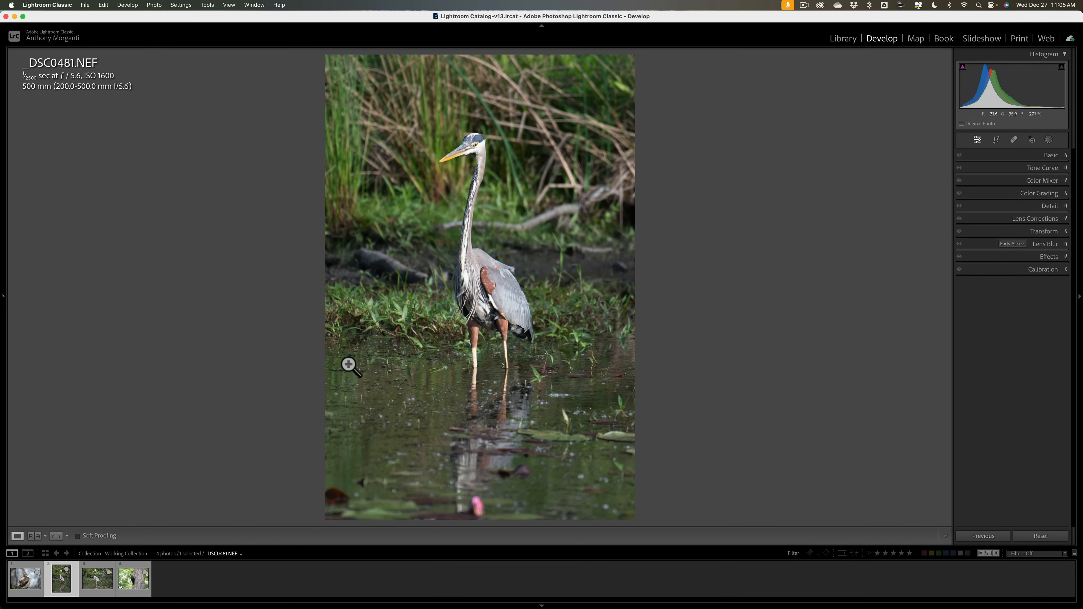
{"action": "left_click", "coordinate": [87, 581]}
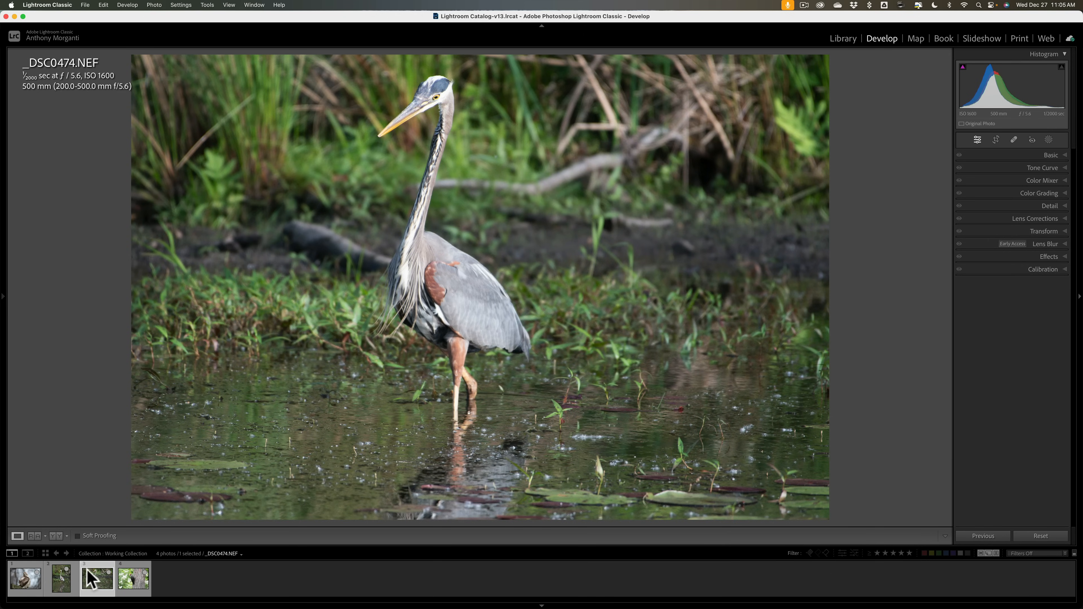
{"action": "left_click", "coordinate": [132, 583]}
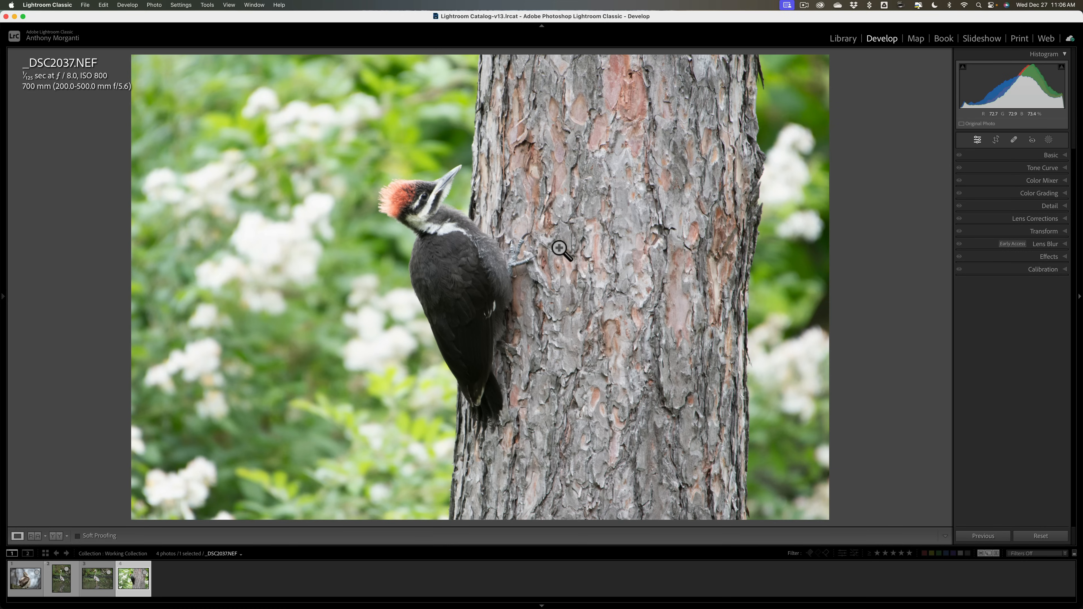
{"action": "left_click", "coordinate": [24, 581]}
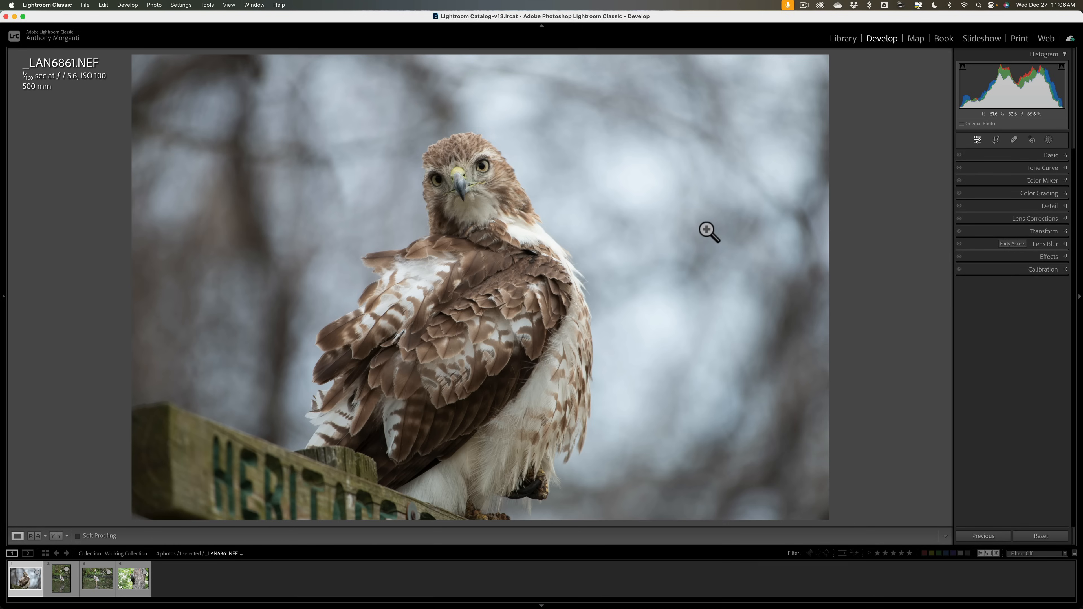
Enable chromatic aberration removal and lens profile corrections for the hawk photo.
{"action": "left_click", "coordinate": [1042, 219]}
{"action": "left_click", "coordinate": [865, 201]}
{"action": "left_click", "coordinate": [865, 216]}
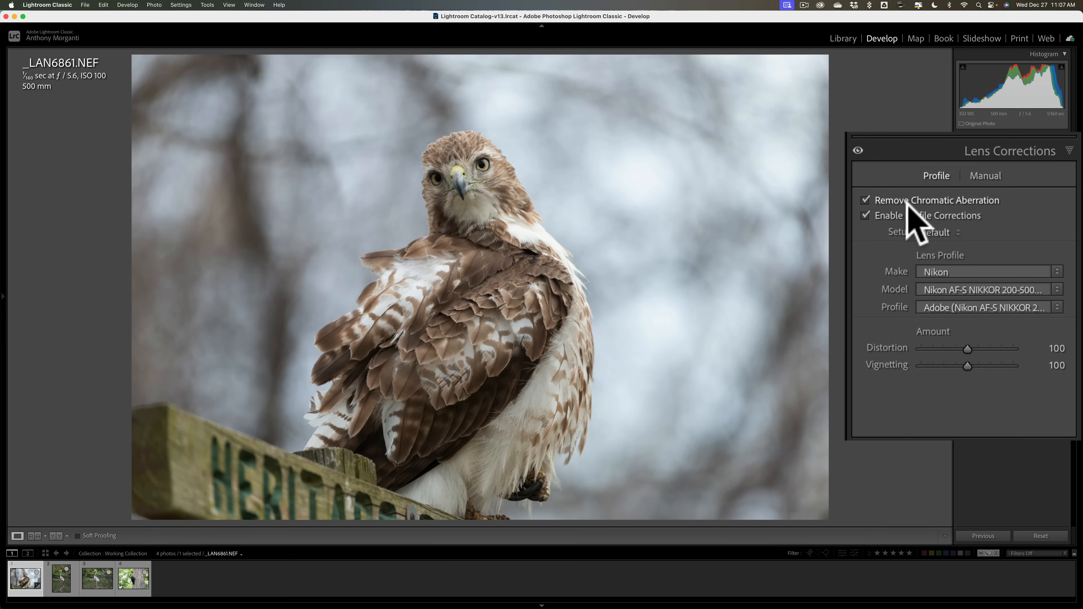
{"action": "left_click", "coordinate": [1037, 218]}
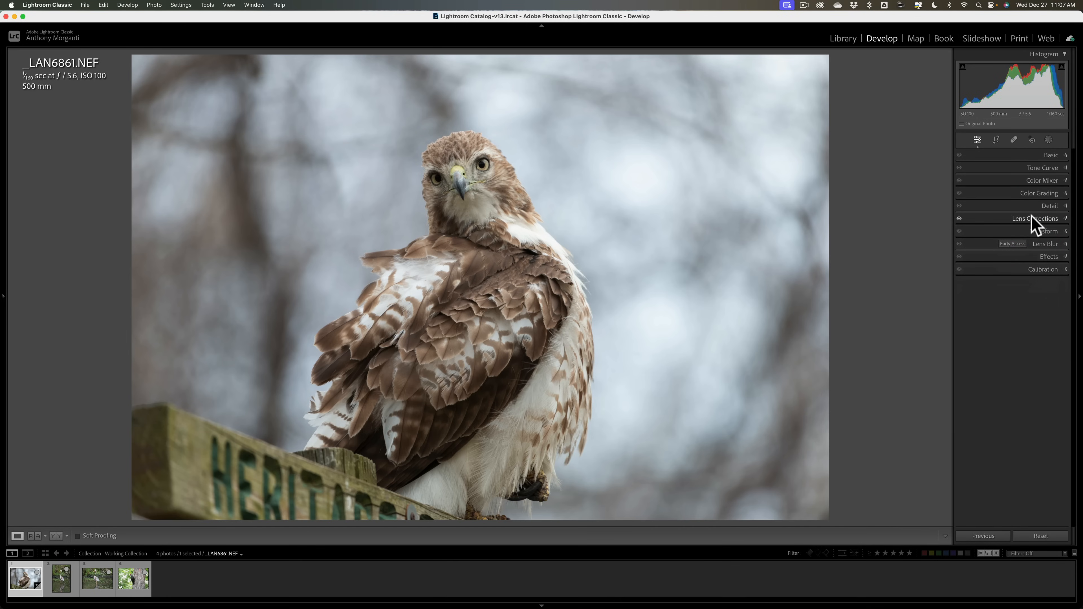
Create a Select Subject mask covering the hawk.
{"action": "left_click", "coordinate": [1034, 58]}
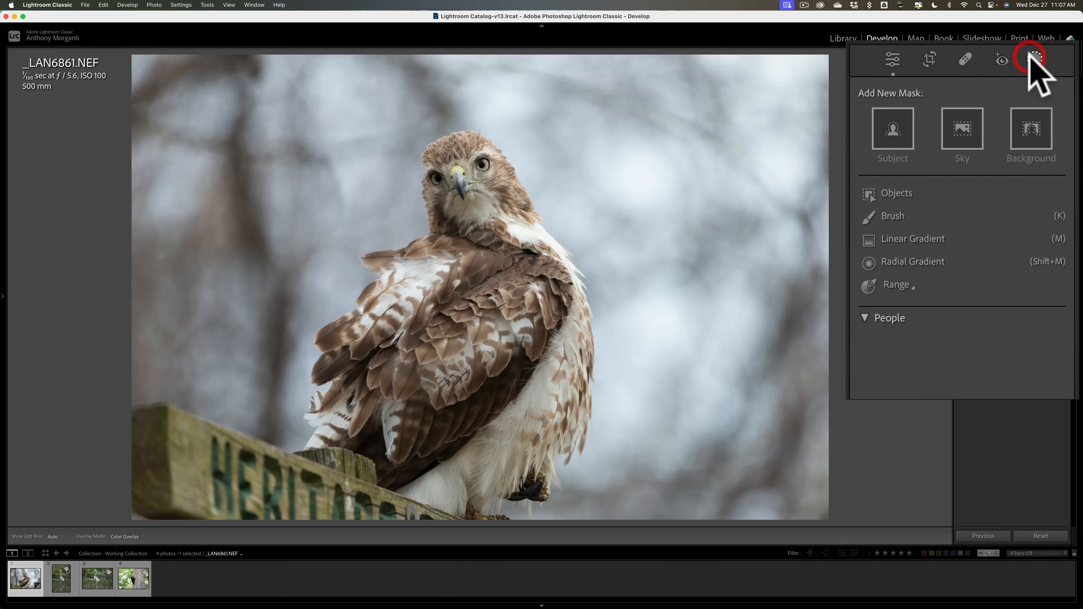
{"action": "left_click", "coordinate": [882, 136]}
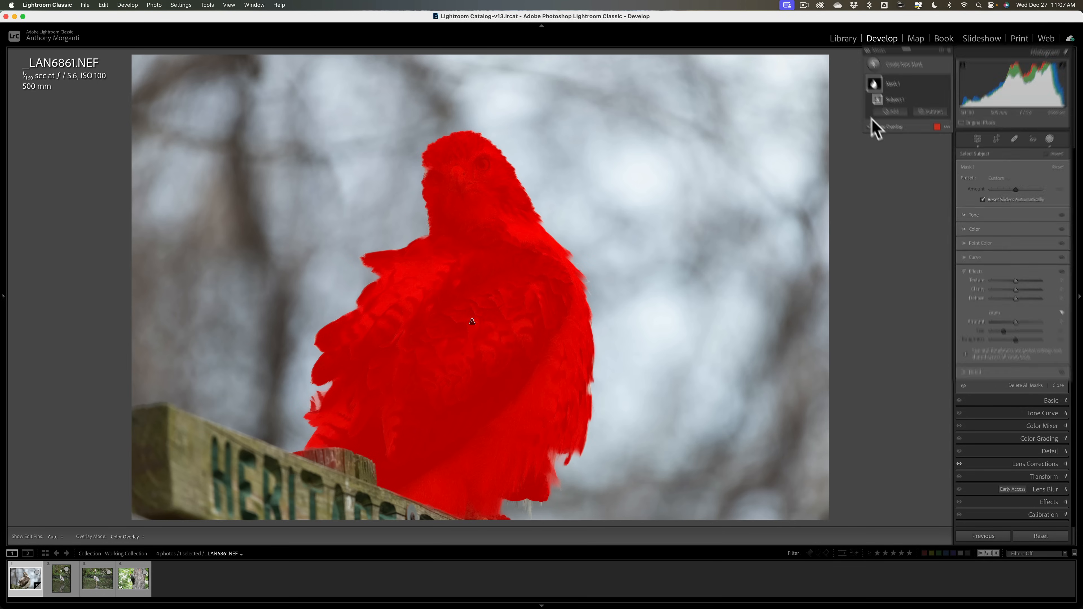
{"action": "left_click", "coordinate": [755, 121]}
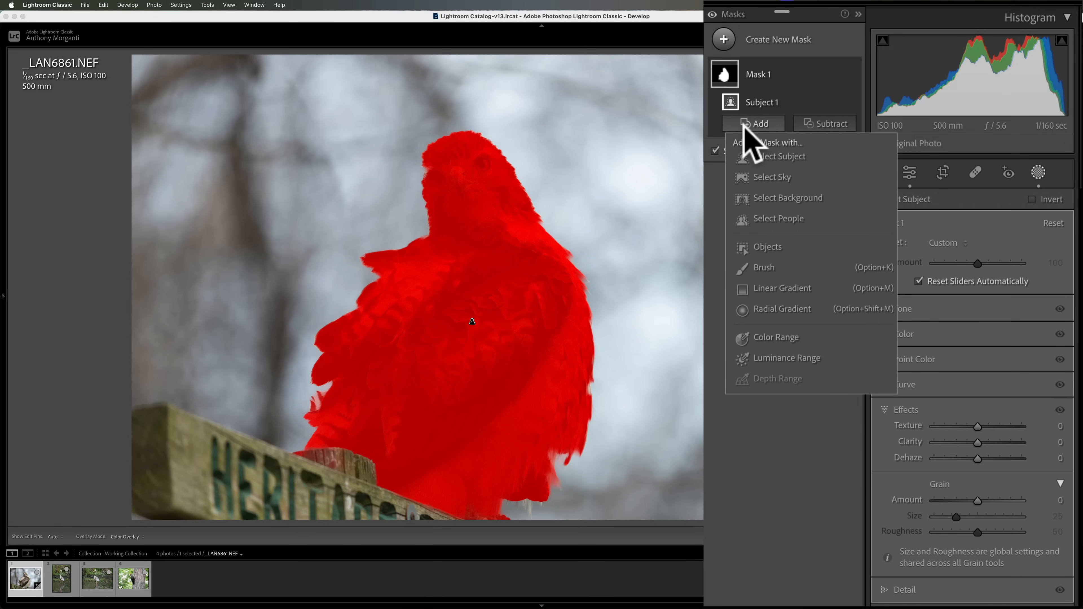
{"action": "left_click", "coordinate": [827, 122]}
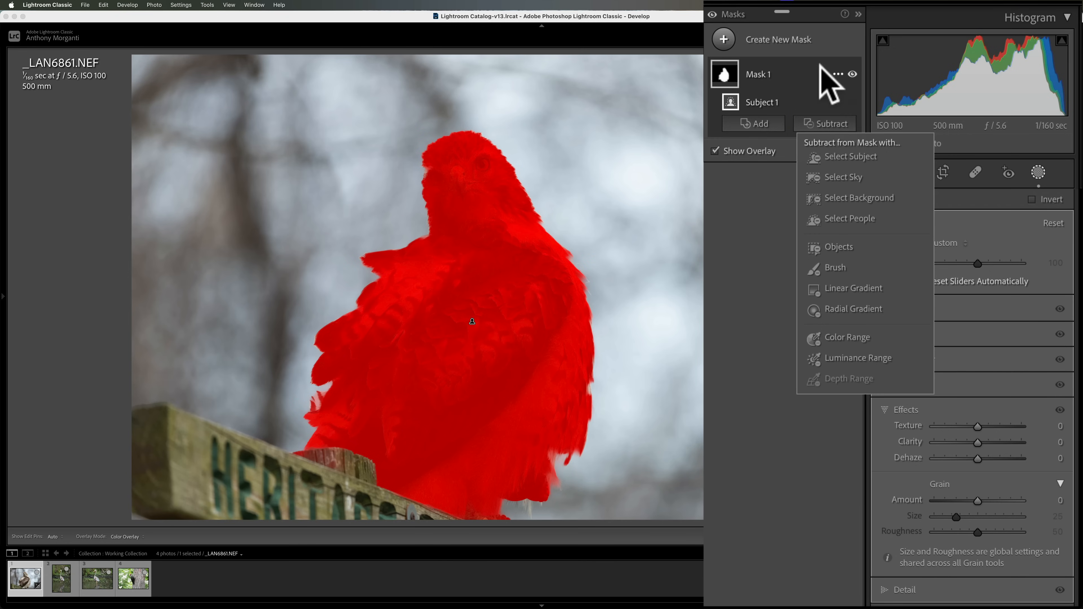
{"action": "left_click", "coordinate": [806, 62]}
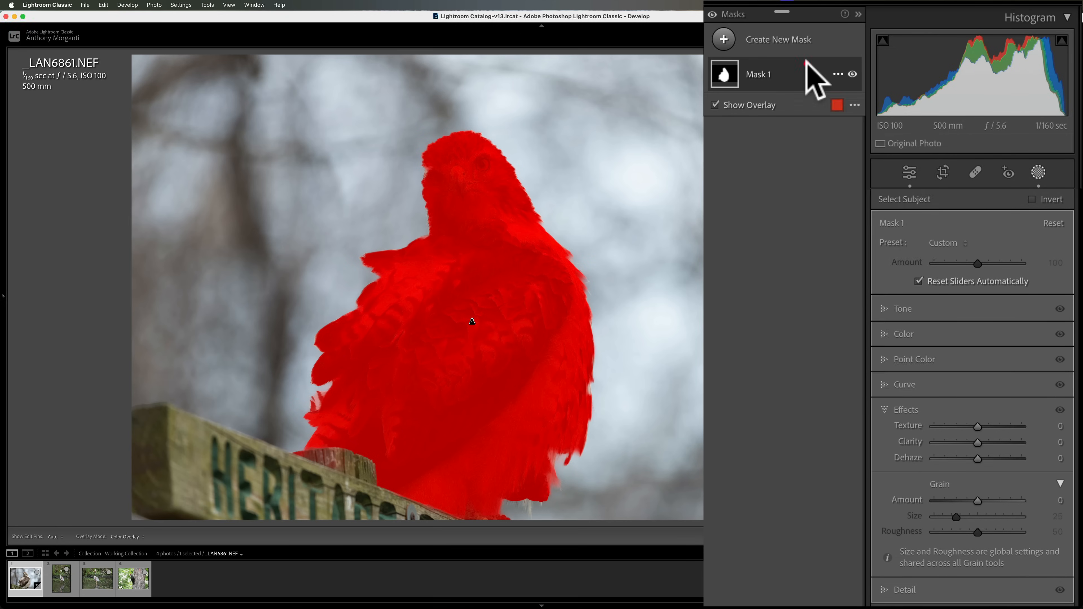
{"action": "left_click", "coordinate": [806, 62]}
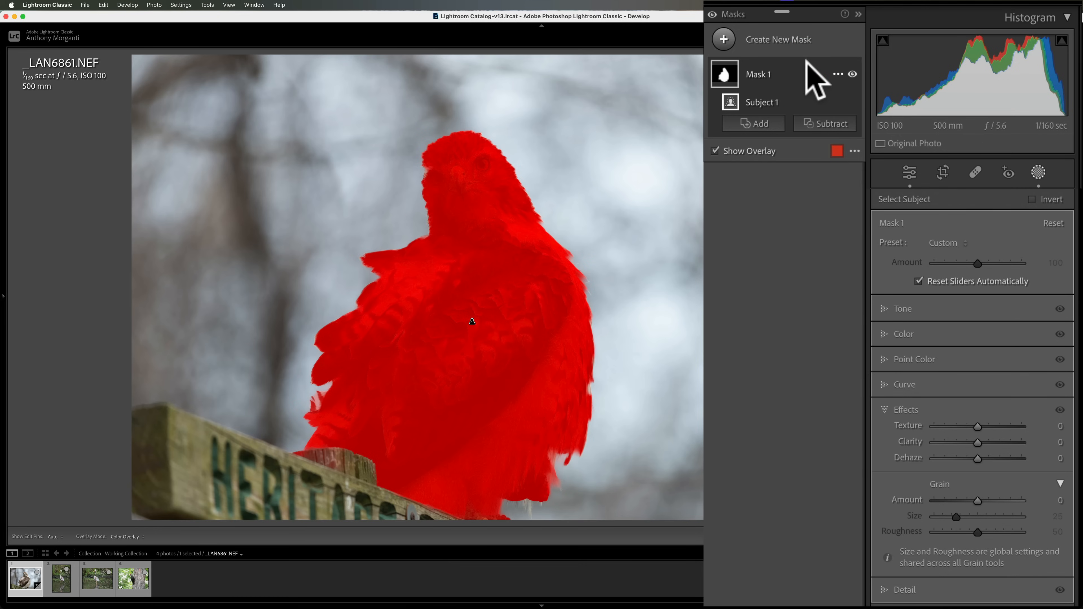
Set the hawk mask's Highlights to -100 and Shadows to 60.
{"action": "left_click", "coordinate": [880, 310]}
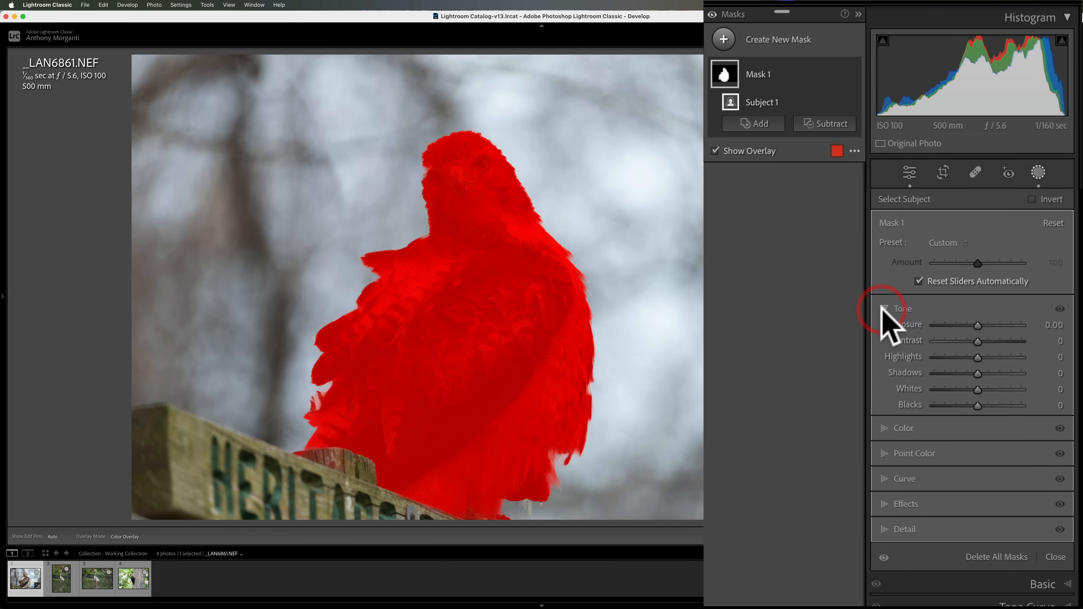
{"action": "left_click", "coordinate": [977, 357]}
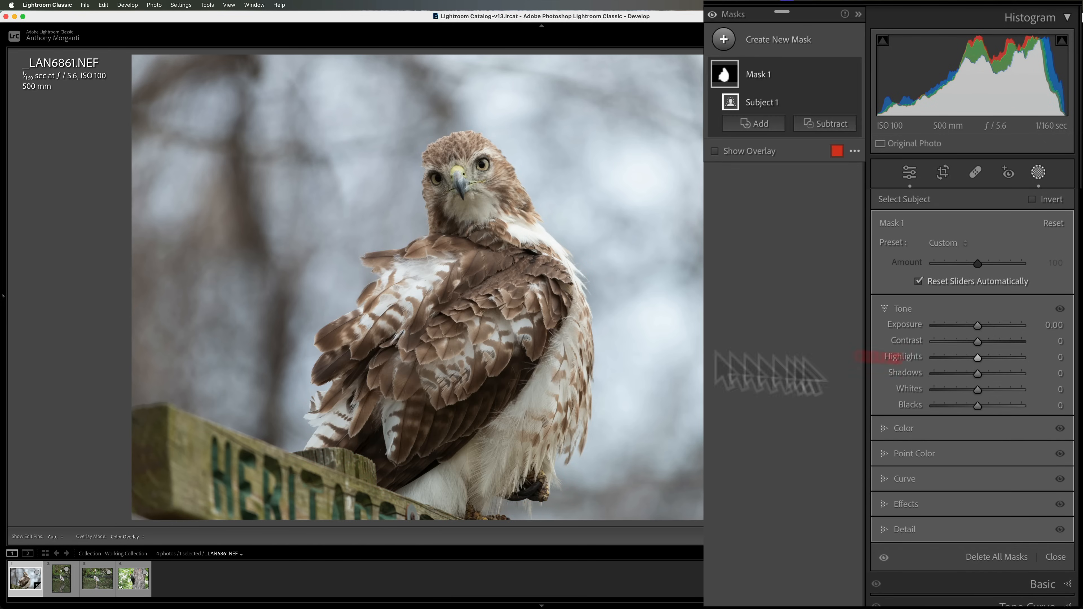
{"action": "left_click_drag", "start_coordinate": [978, 357], "coordinate": [831, 363]}
{"action": "left_click_drag", "start_coordinate": [976, 371], "coordinate": [1003, 372]}
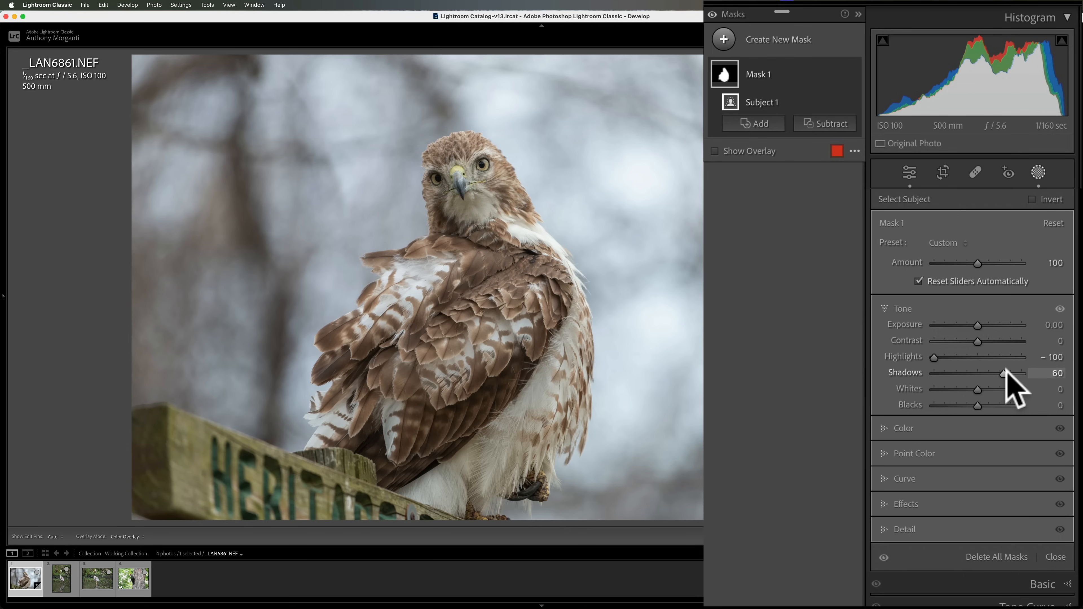
Set the hawk mask's Whites to 5 and Blacks to -39, using the clipping indicators as a guide and hiding them when done.
{"action": "key", "text": "alt"}
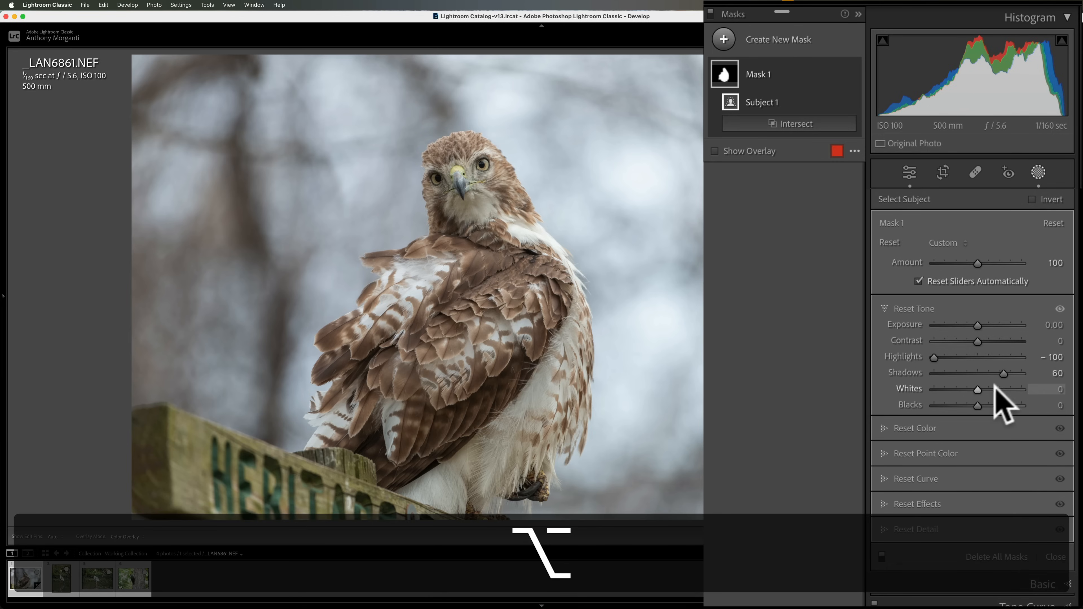
{"action": "mouse_move", "coordinate": [977, 389]}
{"action": "left_mouse_down"}
{"action": "mouse_move", "coordinate": [991, 388]}
{"action": "mouse_move", "coordinate": [977, 390]}
{"action": "left_mouse_up"}
{"action": "key", "text": "j"}
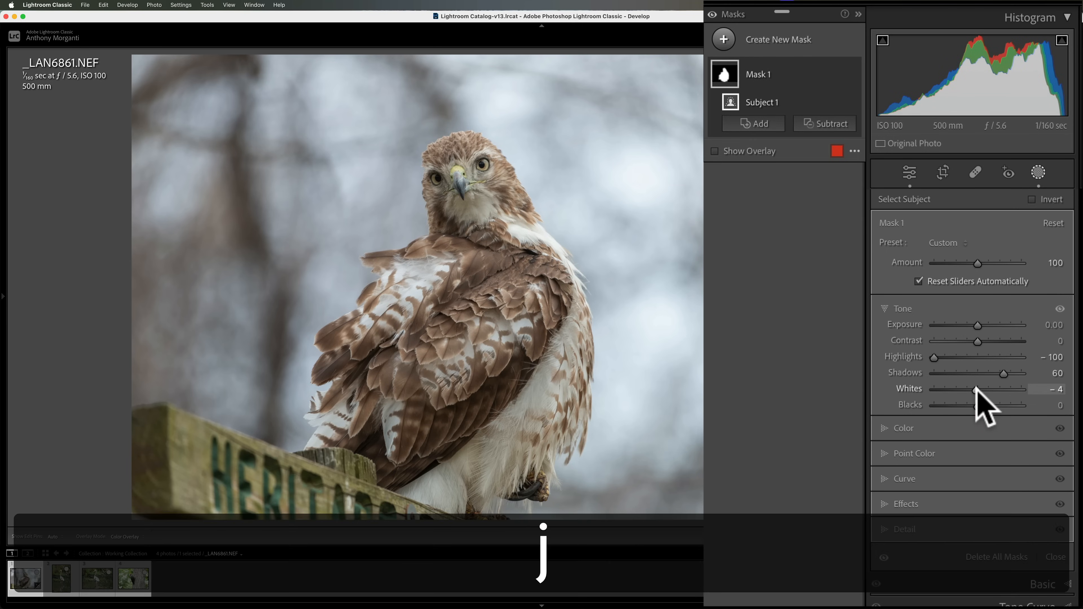
{"action": "left_click_drag", "start_coordinate": [977, 390], "coordinate": [1037, 389]}
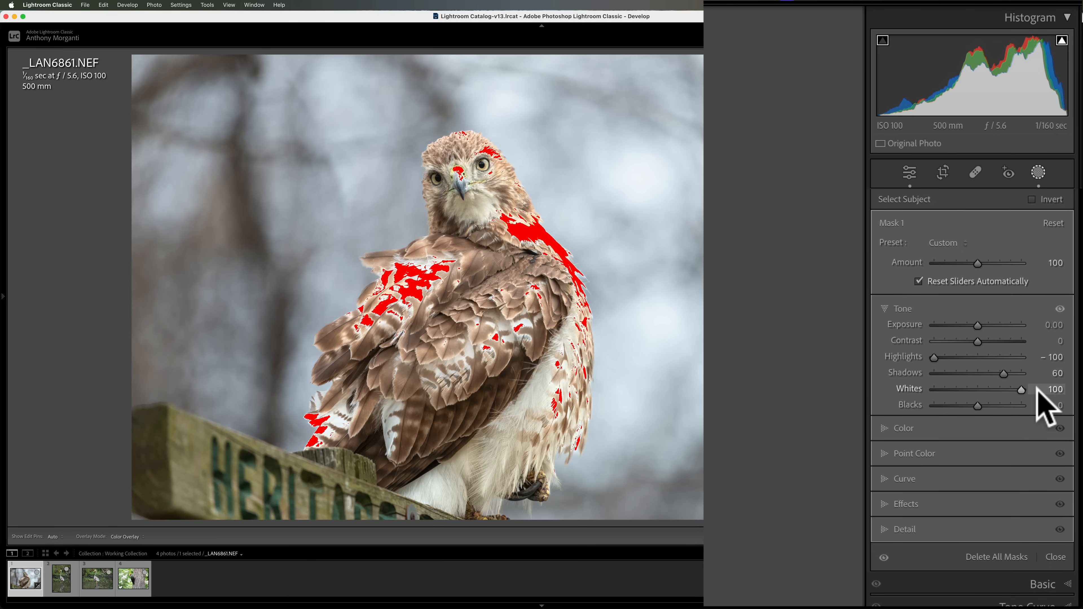
{"action": "left_click_drag", "start_coordinate": [1037, 390], "coordinate": [980, 389]}
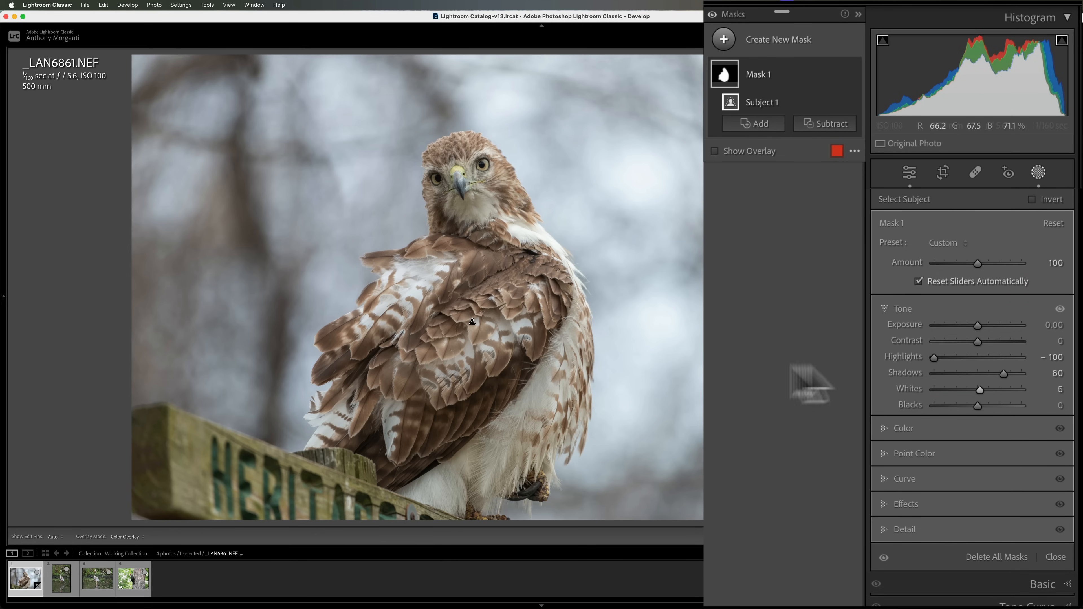
{"action": "left_click_drag", "start_coordinate": [977, 405], "coordinate": [960, 406]}
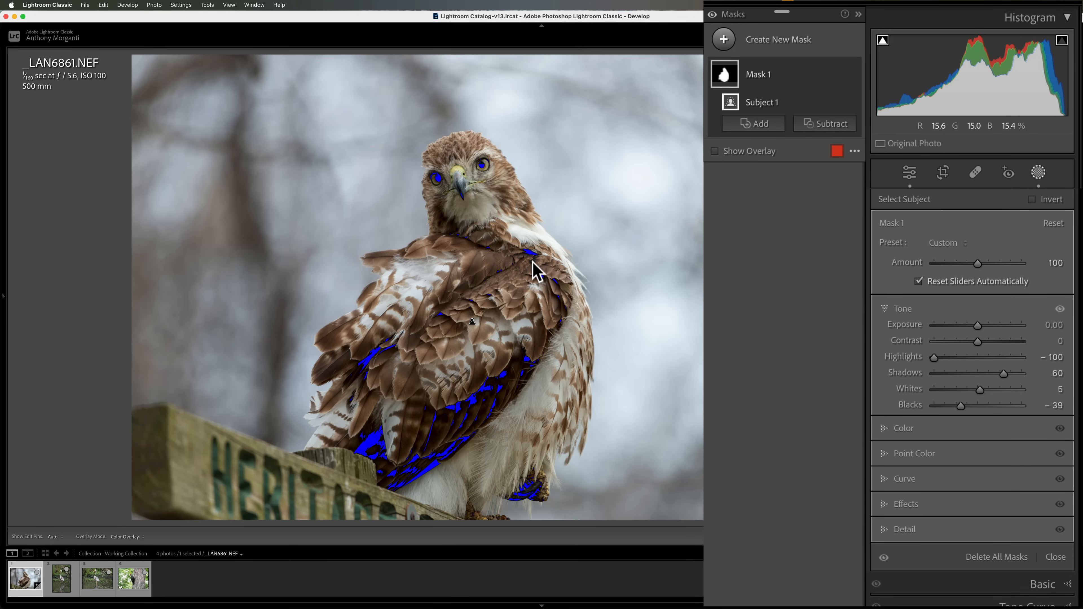
{"action": "key", "text": "j"}
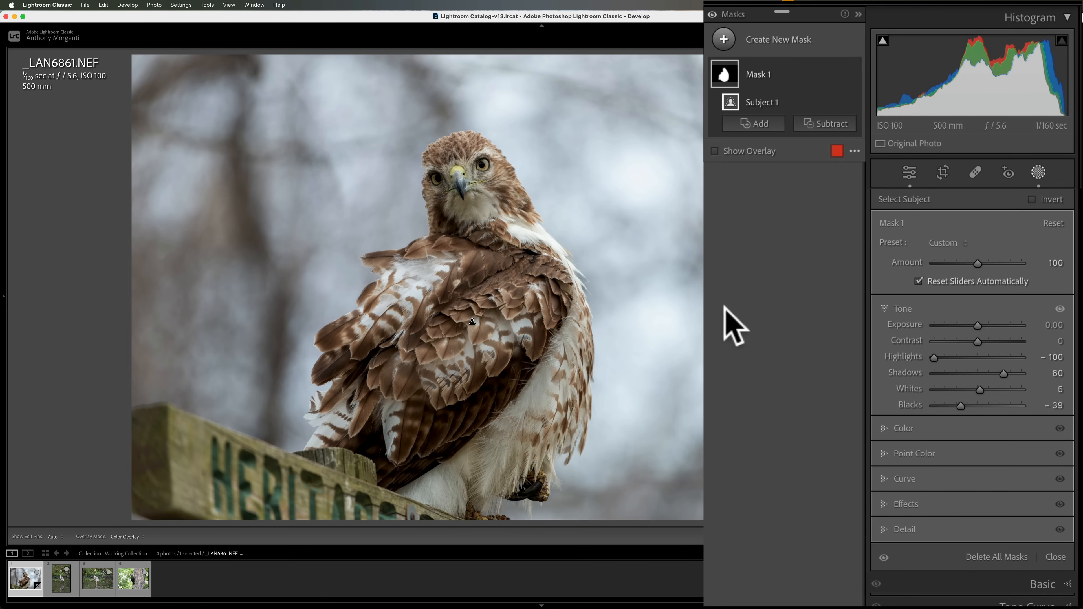
Try strong and mild desaturation on the hawk mask and settle on a Saturation of 7.
{"action": "left_click", "coordinate": [883, 426]}
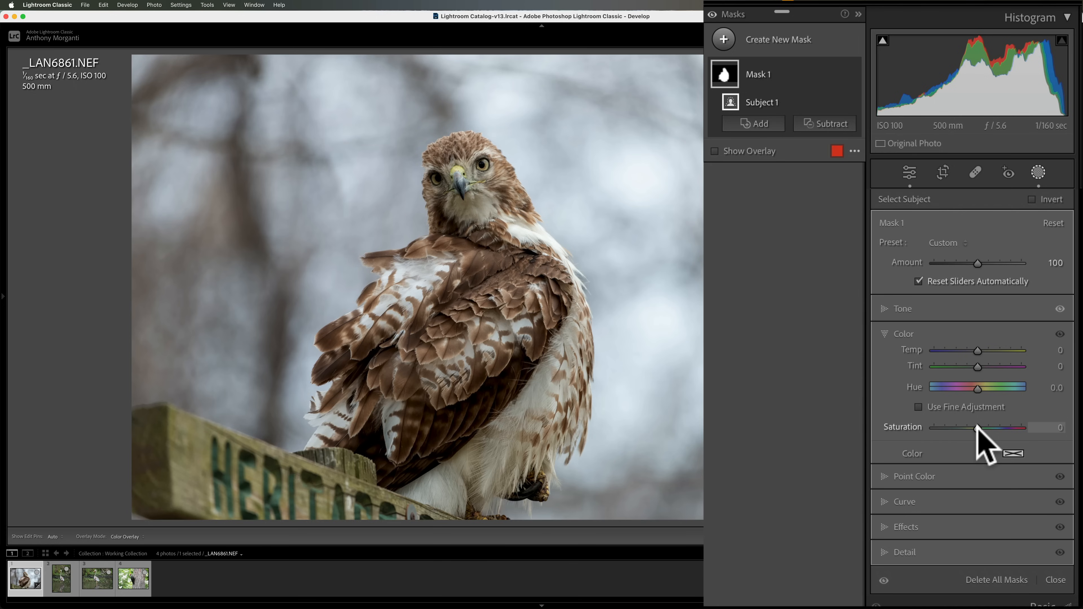
{"action": "left_click_drag", "start_coordinate": [978, 428], "coordinate": [872, 424]}
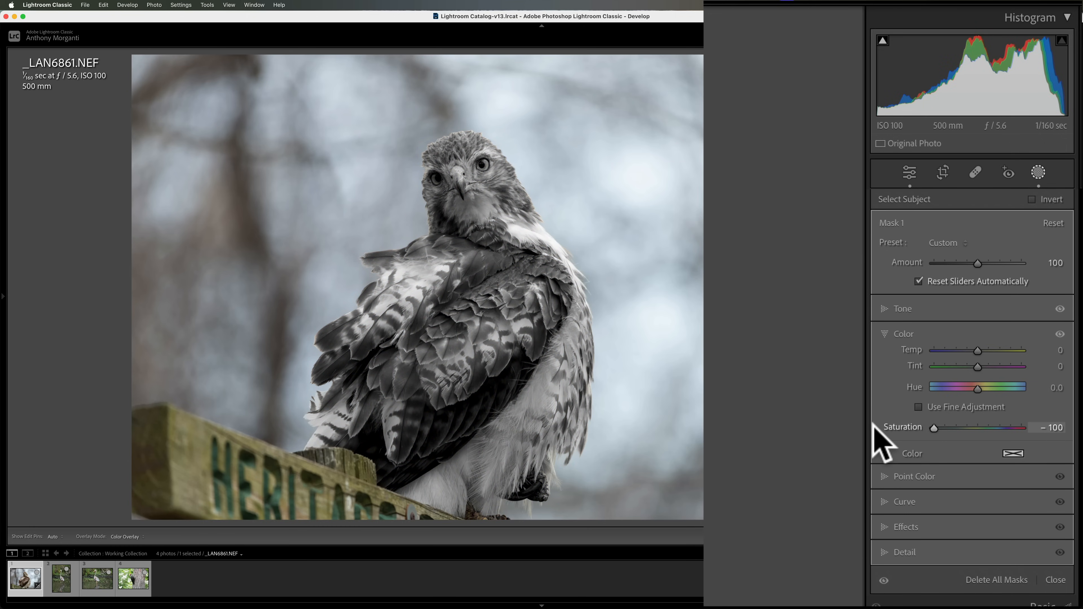
{"action": "left_click_drag", "start_coordinate": [873, 424], "coordinate": [969, 429]}
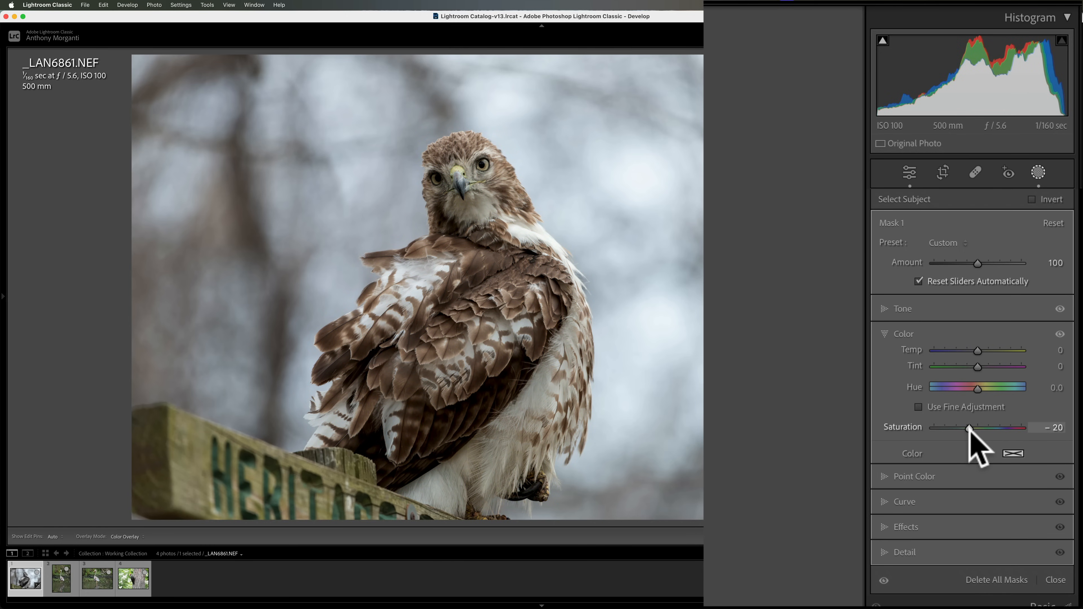
{"action": "left_click_drag", "start_coordinate": [968, 429], "coordinate": [904, 429]}
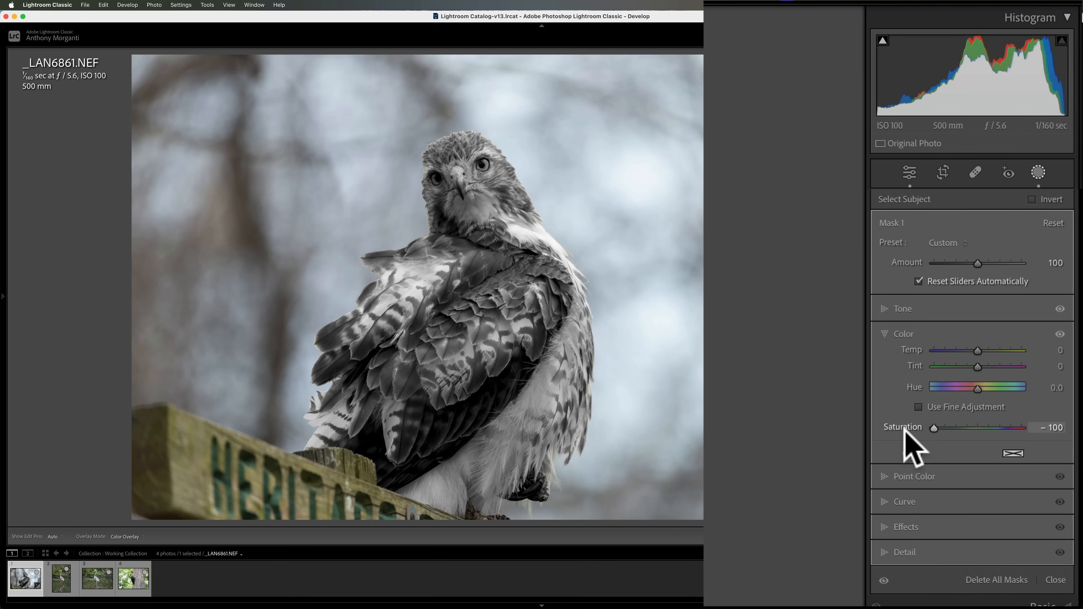
{"action": "left_click_drag", "start_coordinate": [904, 429], "coordinate": [968, 428]}
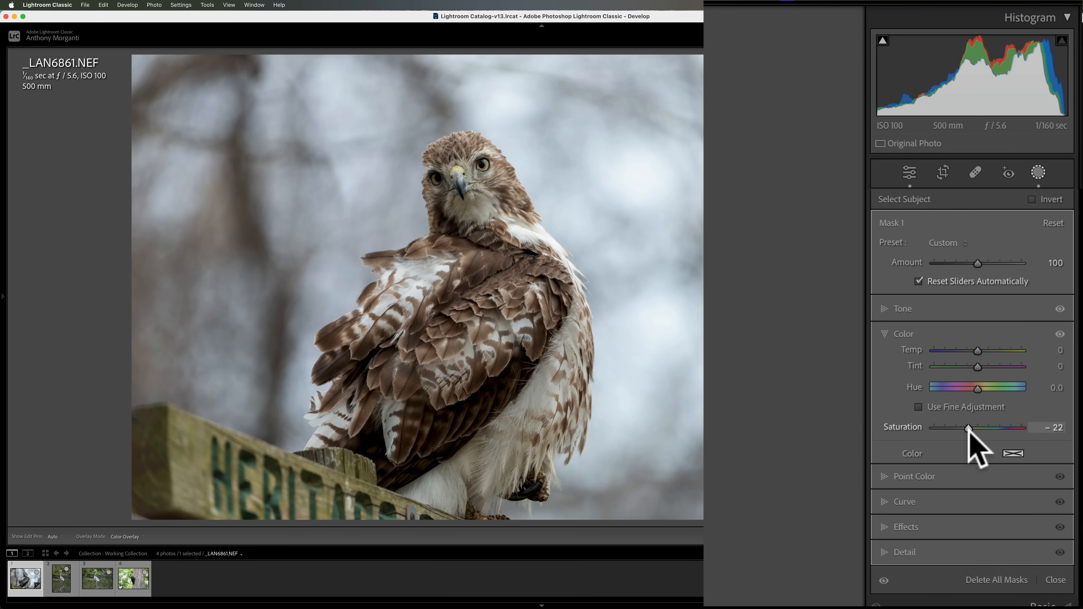
{"action": "mouse_move", "coordinate": [966, 428]}
{"action": "left_mouse_down"}
{"action": "mouse_move", "coordinate": [997, 428]}
{"action": "mouse_move", "coordinate": [980, 427]}
{"action": "left_mouse_up"}
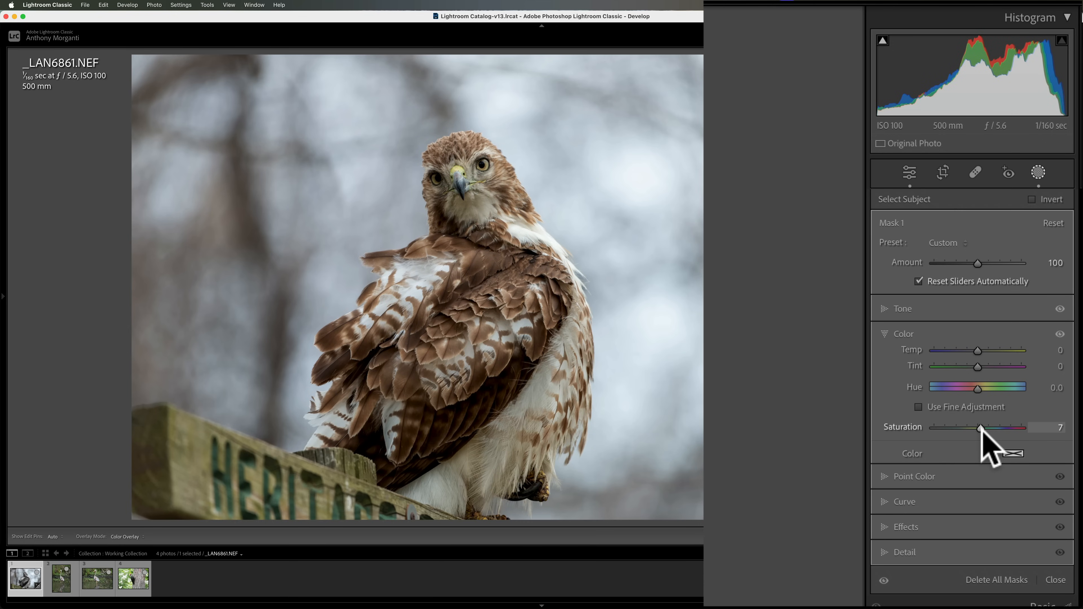
{"action": "left_click_drag", "start_coordinate": [981, 428], "coordinate": [980, 428]}
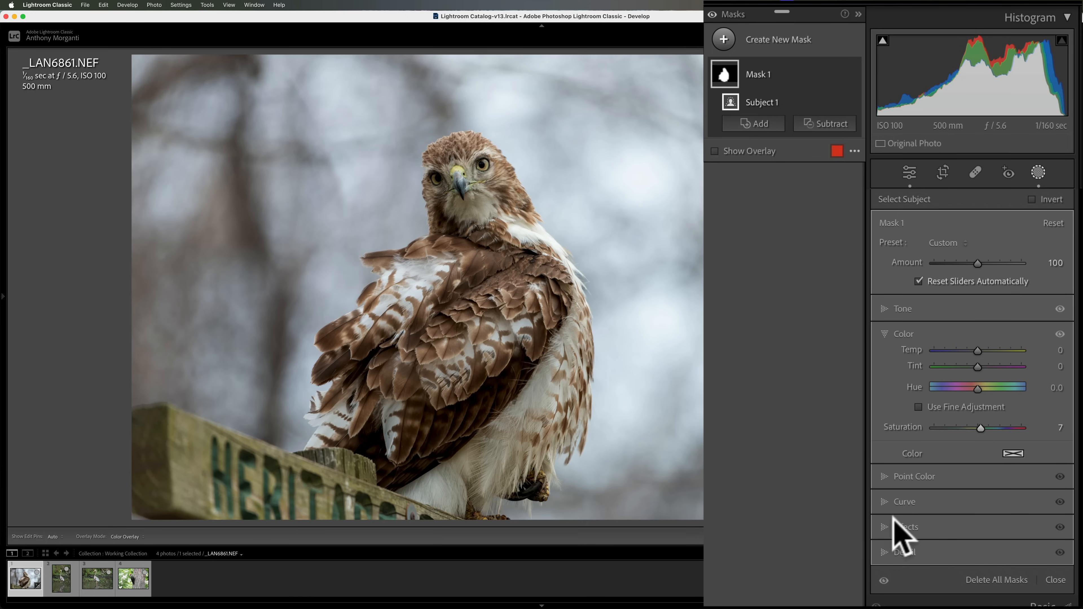
Set the hawk mask's Sharpness to 35.
{"action": "left_click", "coordinate": [882, 554]}
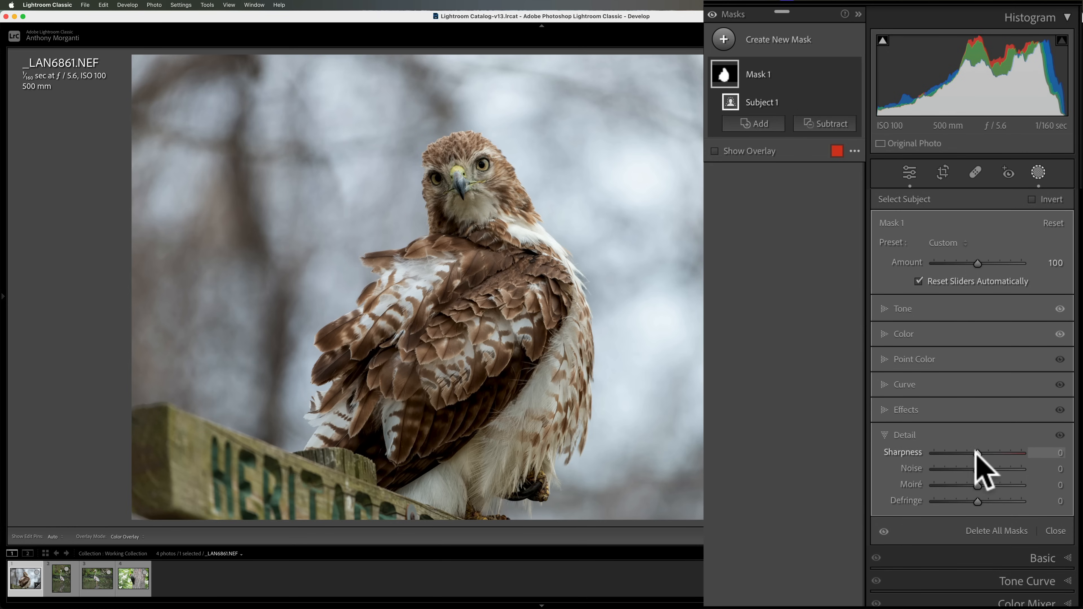
{"action": "left_click_drag", "start_coordinate": [978, 450], "coordinate": [992, 452]}
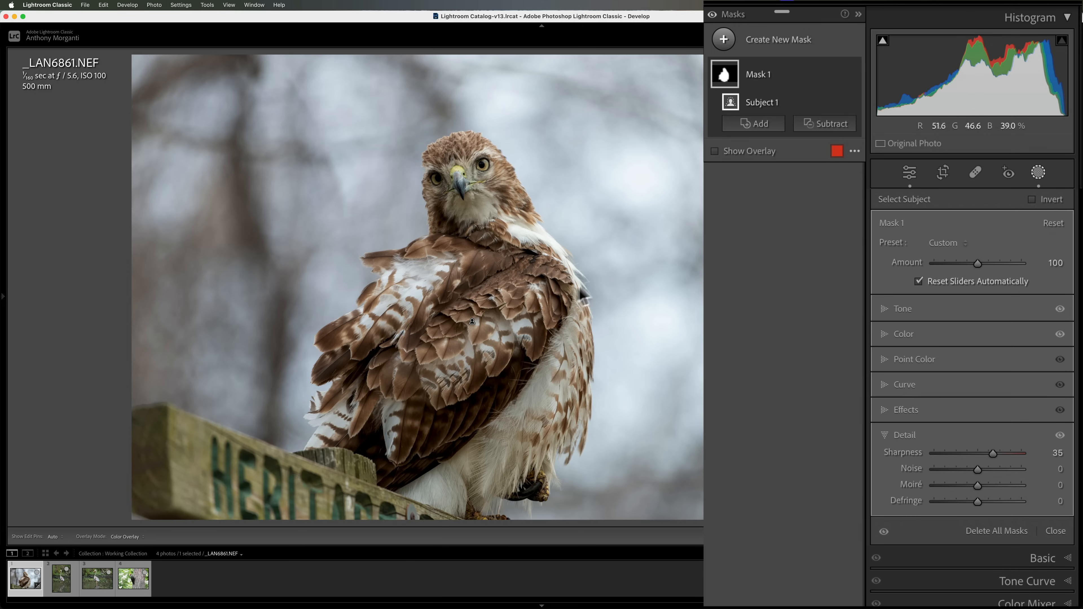
Add a background mask and set its Exposure to -0.59, Highlights to -100 and Shadows to -25.
{"action": "left_click", "coordinate": [723, 40]}
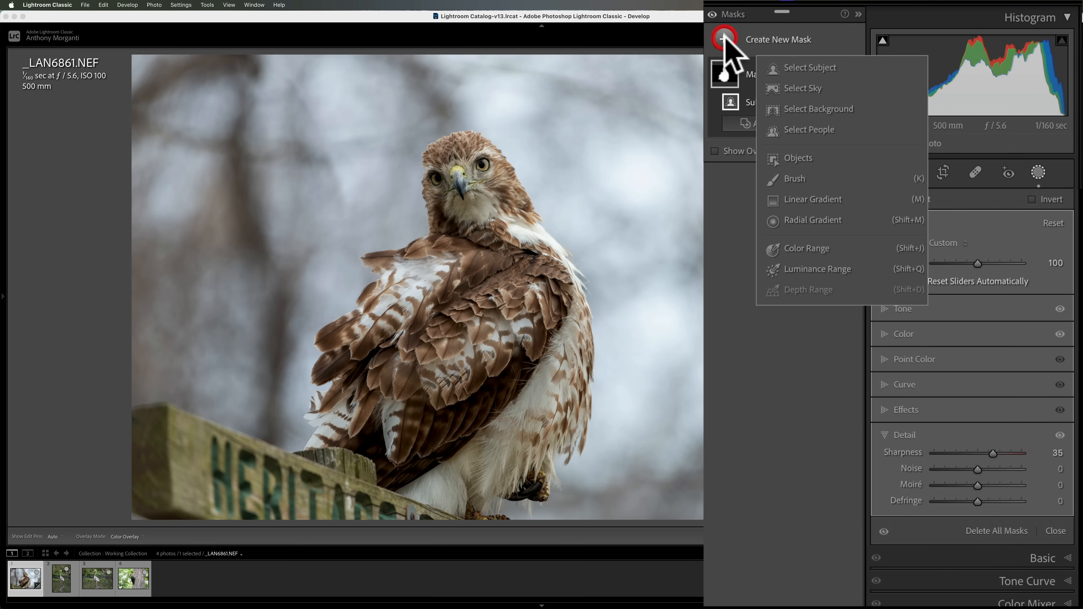
{"action": "left_click", "coordinate": [796, 109]}
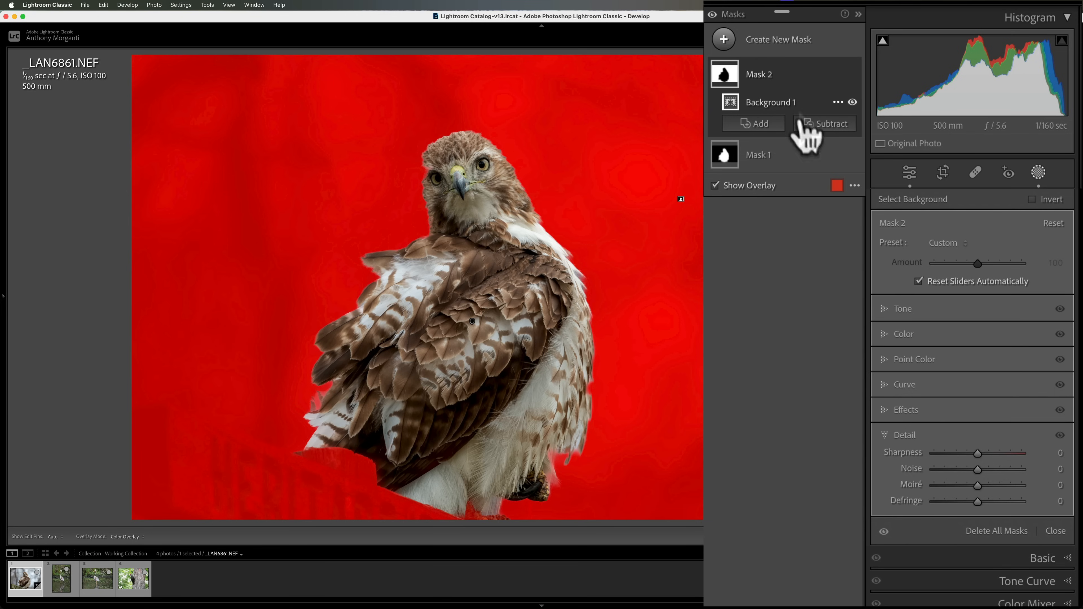
{"action": "left_click", "coordinate": [886, 308]}
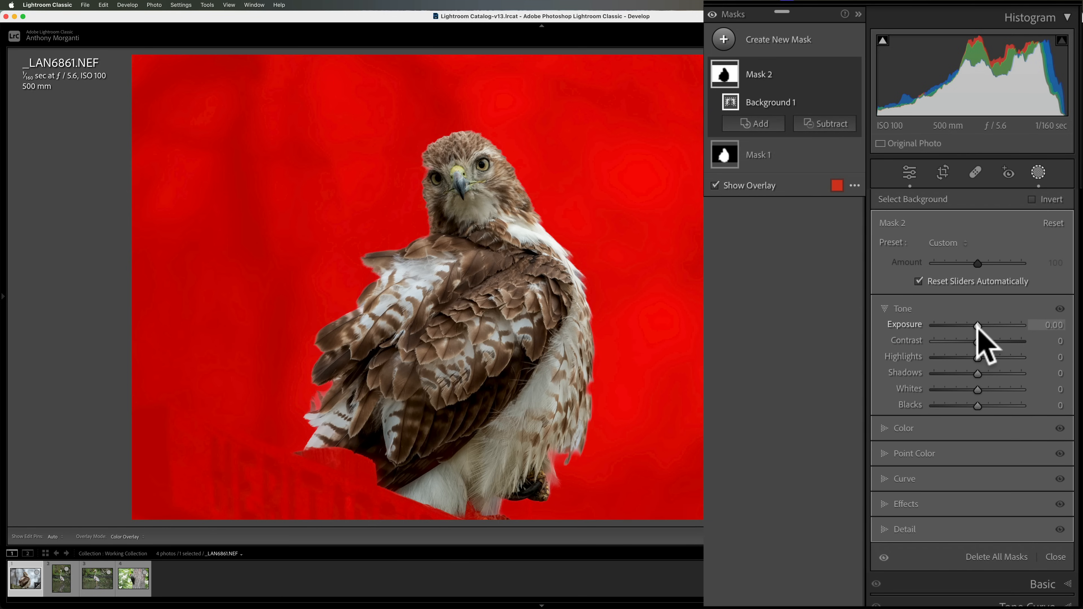
{"action": "left_click_drag", "start_coordinate": [977, 325], "coordinate": [907, 358]}
{"action": "left_click_drag", "start_coordinate": [978, 372], "coordinate": [965, 369]}
{"action": "left_click_drag", "start_coordinate": [971, 325], "coordinate": [968, 325]}
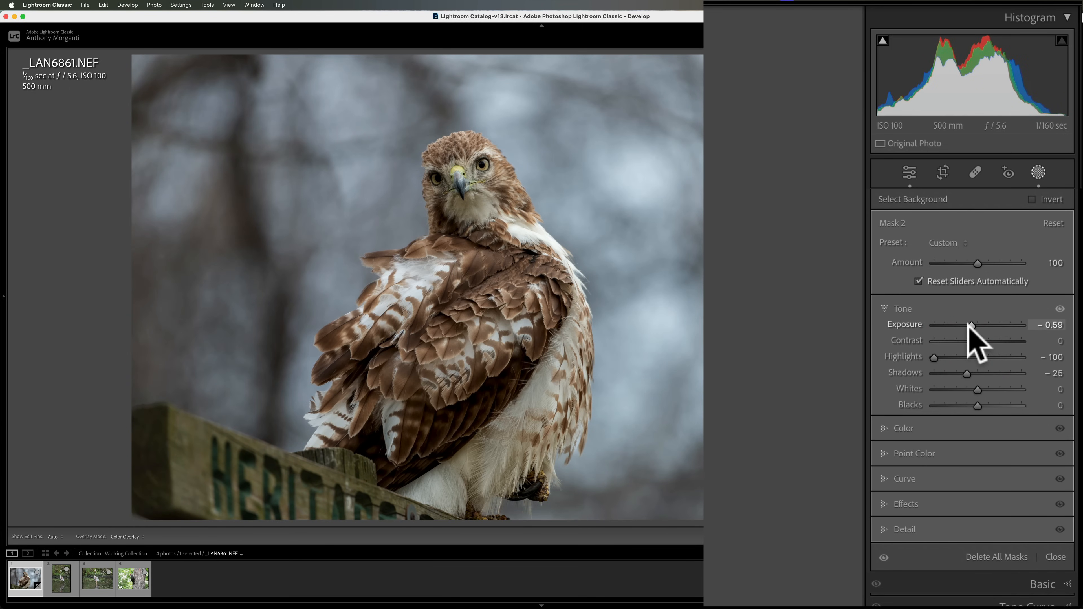
{"action": "left_click_drag", "start_coordinate": [968, 326], "coordinate": [966, 327]}
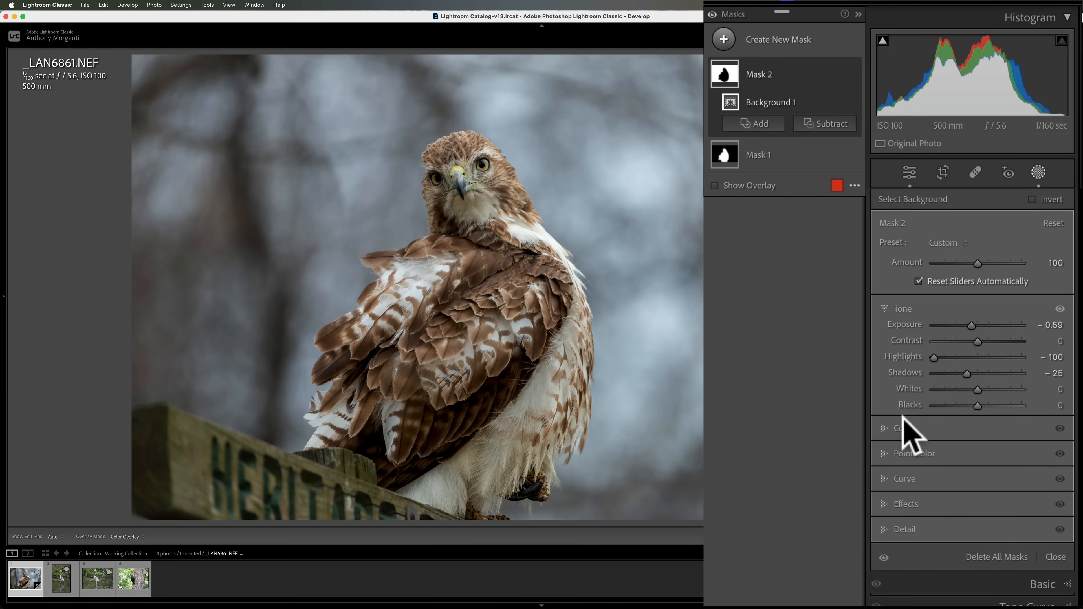
Try a lower Saturation on the background mask and reset it to the default.
{"action": "left_click", "coordinate": [889, 428]}
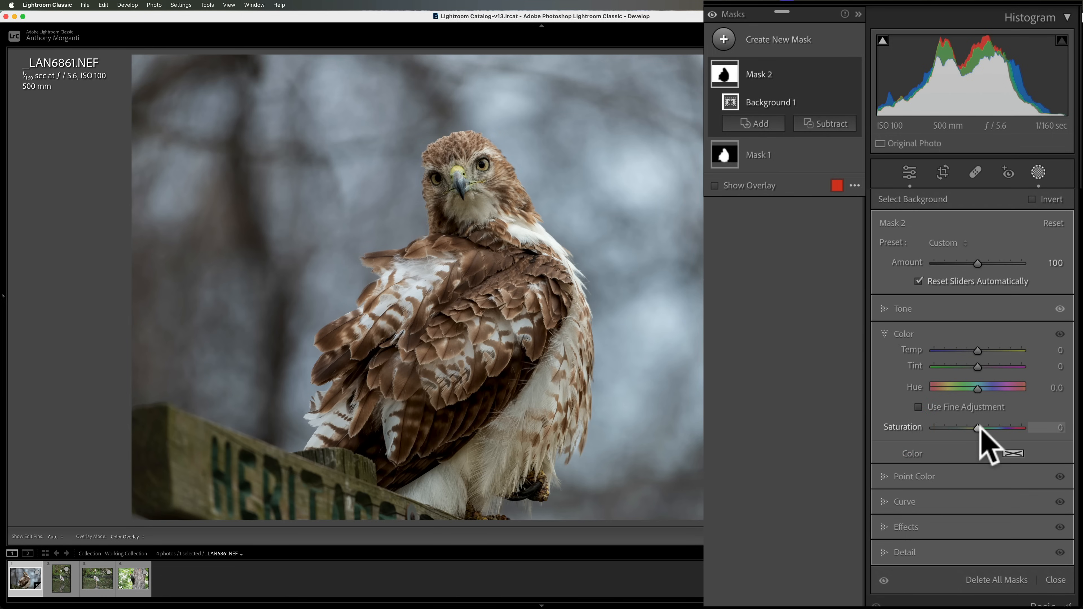
{"action": "left_click_drag", "start_coordinate": [977, 428], "coordinate": [959, 426]}
{"action": "double_click", "coordinate": [960, 427]}
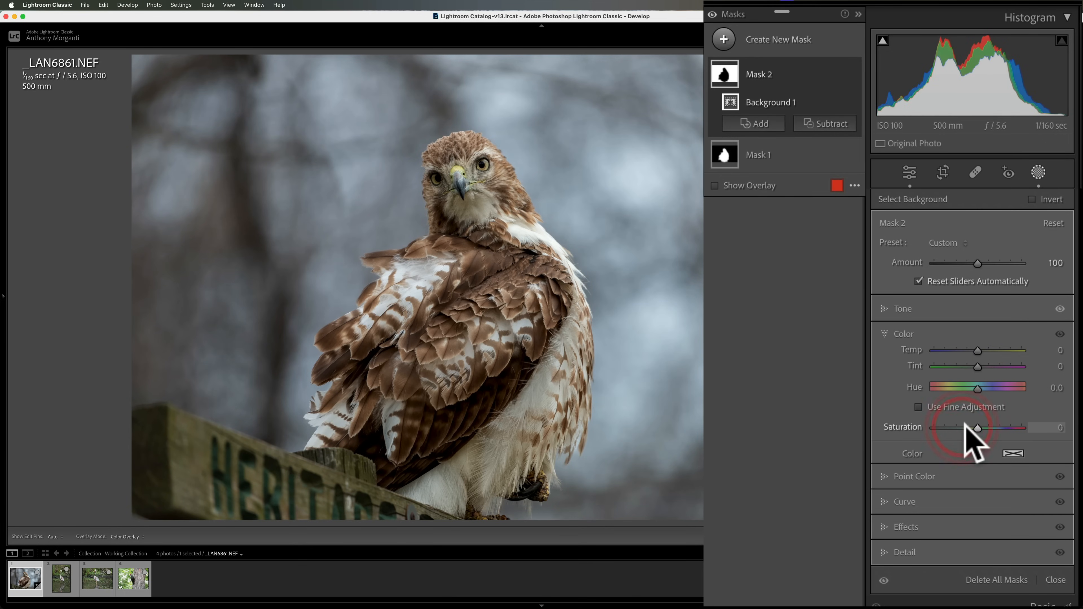
{"action": "left_click", "coordinate": [885, 336]}
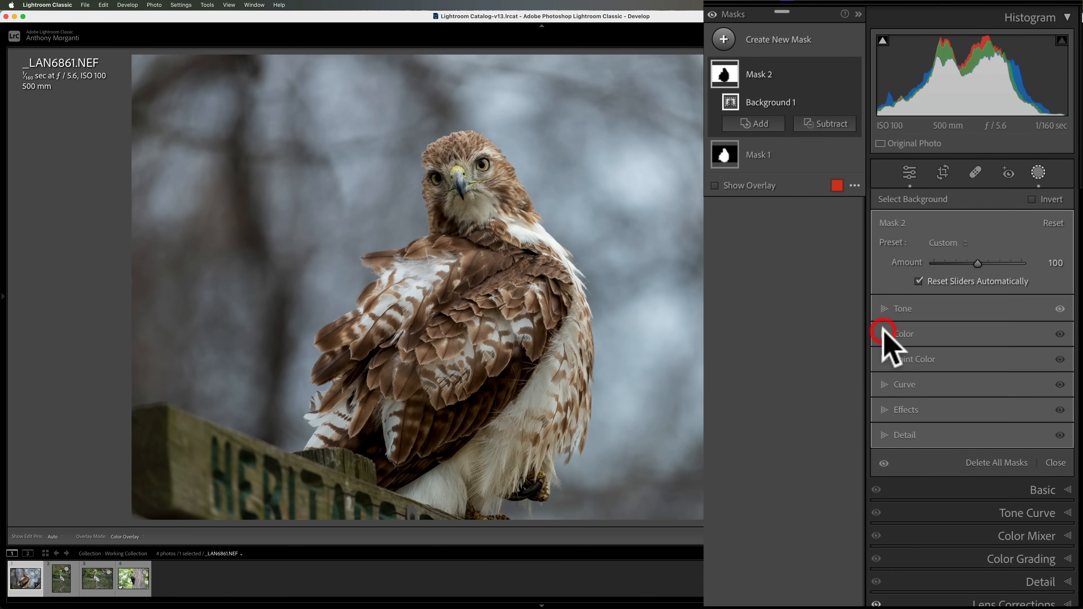
Set the background mask's Clarity to -39 and Texture to -35, and finish masking.
{"action": "left_click", "coordinate": [886, 410]}
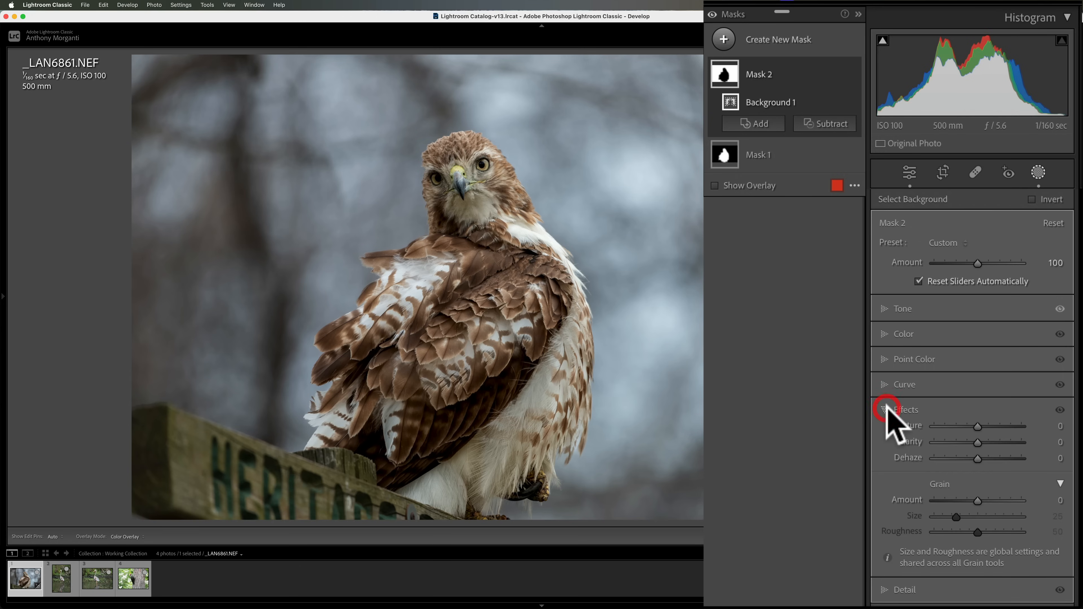
{"action": "left_click_drag", "start_coordinate": [978, 442], "coordinate": [961, 443]}
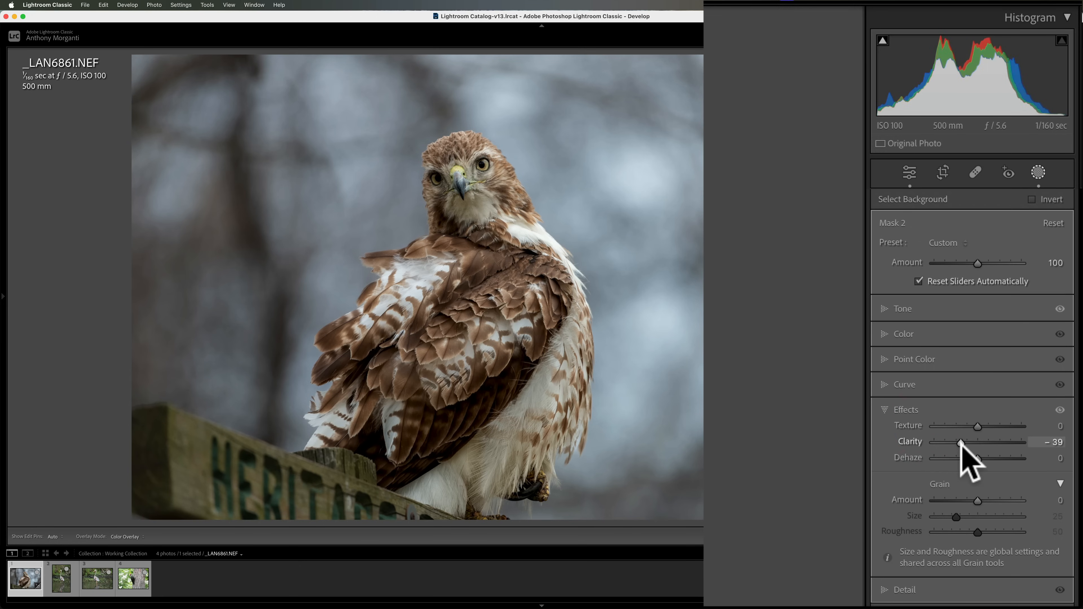
{"action": "left_click_drag", "start_coordinate": [978, 426], "coordinate": [960, 426]}
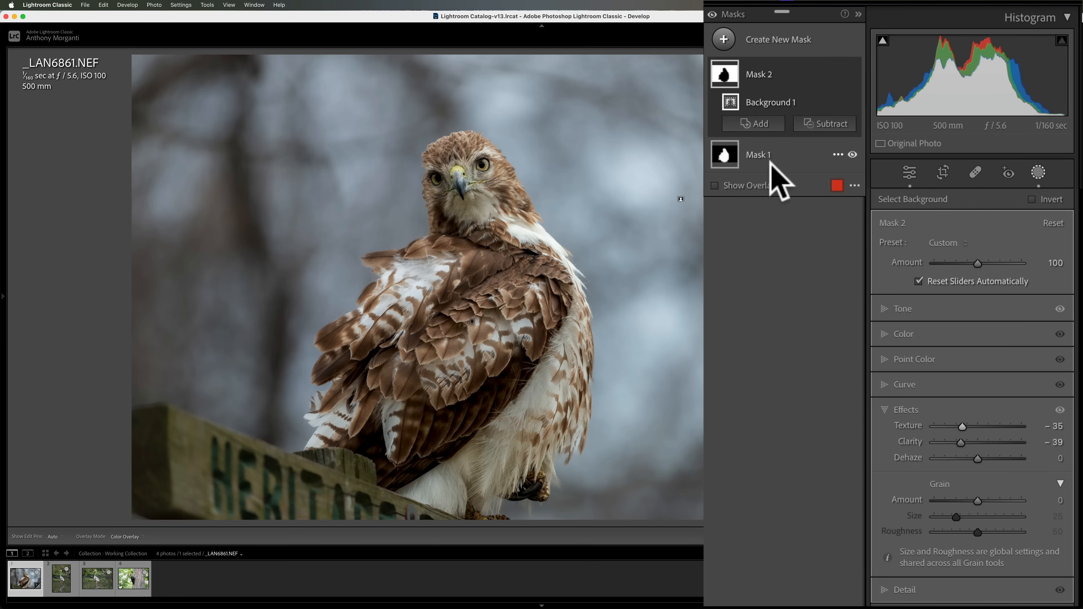
{"action": "left_click", "coordinate": [1038, 173]}
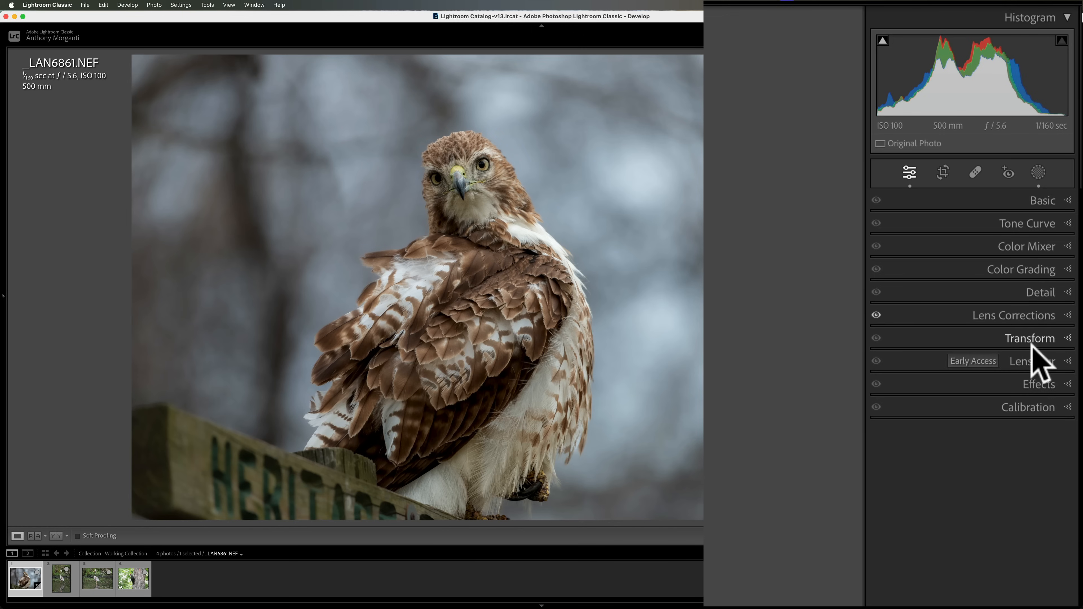
Apply post-crop vignetting with an Amount of -15 and compare the hawk photo before and after editing.
{"action": "left_click", "coordinate": [1038, 384]}
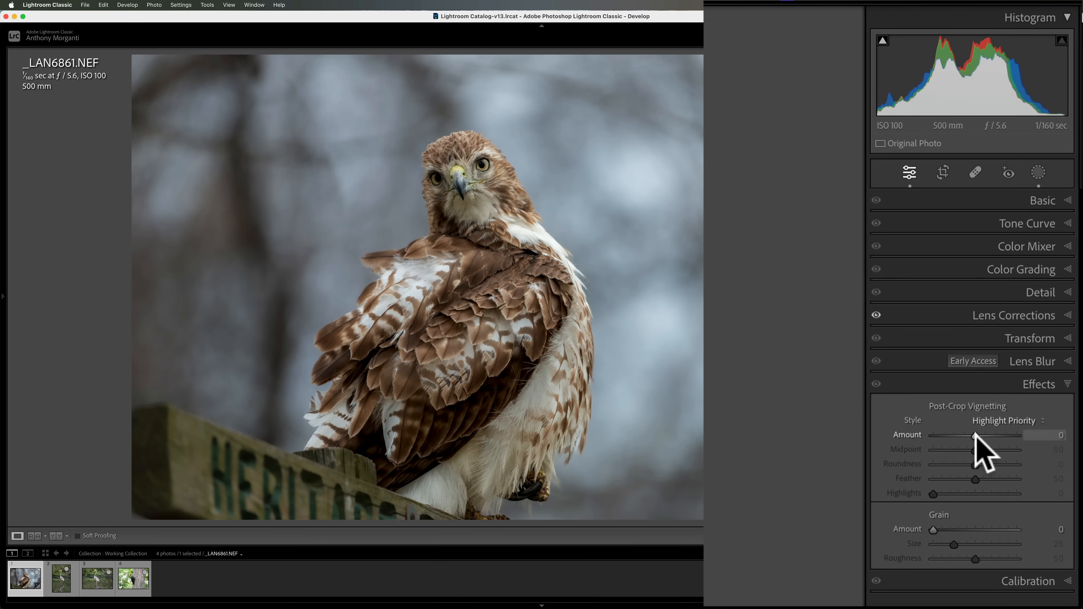
{"action": "left_click_drag", "start_coordinate": [976, 437], "coordinate": [969, 437]}
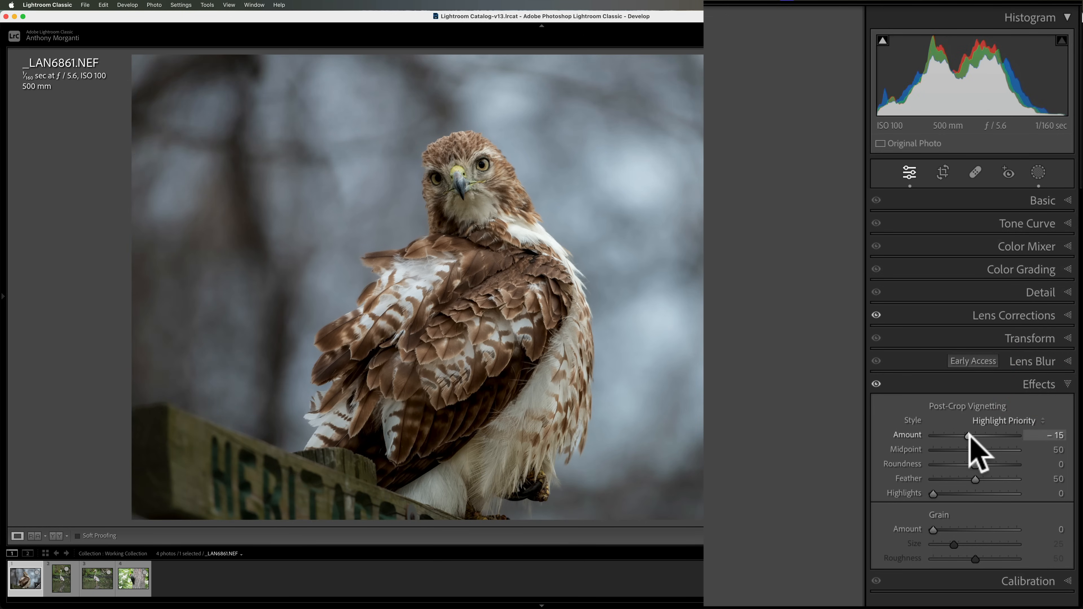
{"action": "left_click", "coordinate": [1041, 384]}
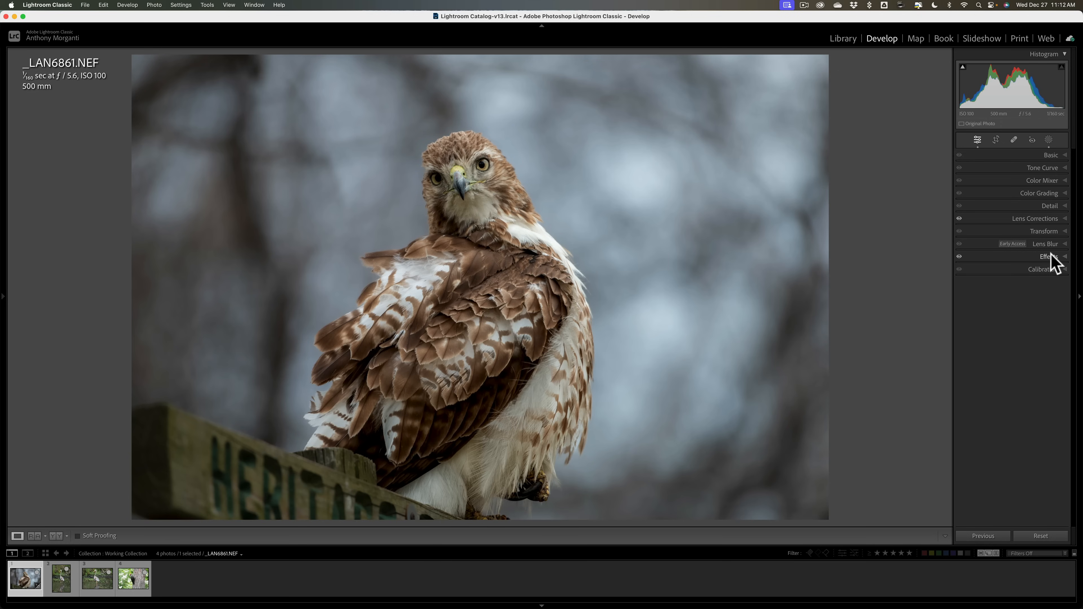
{"action": "key", "text": "backslash"}
{"action": "key", "text": "backslash"}
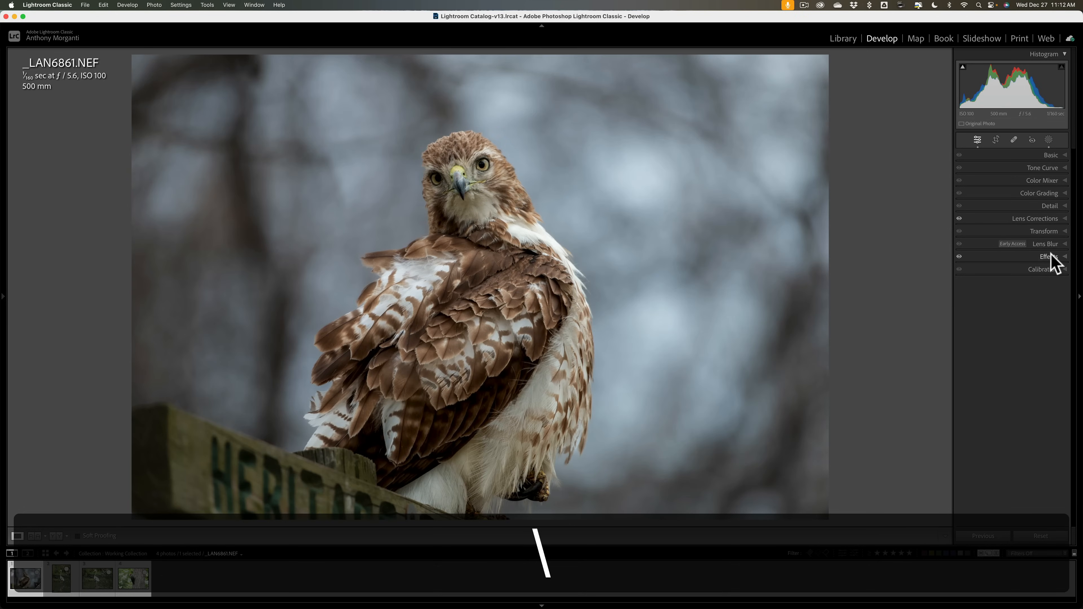
{"action": "key", "text": "backslash"}
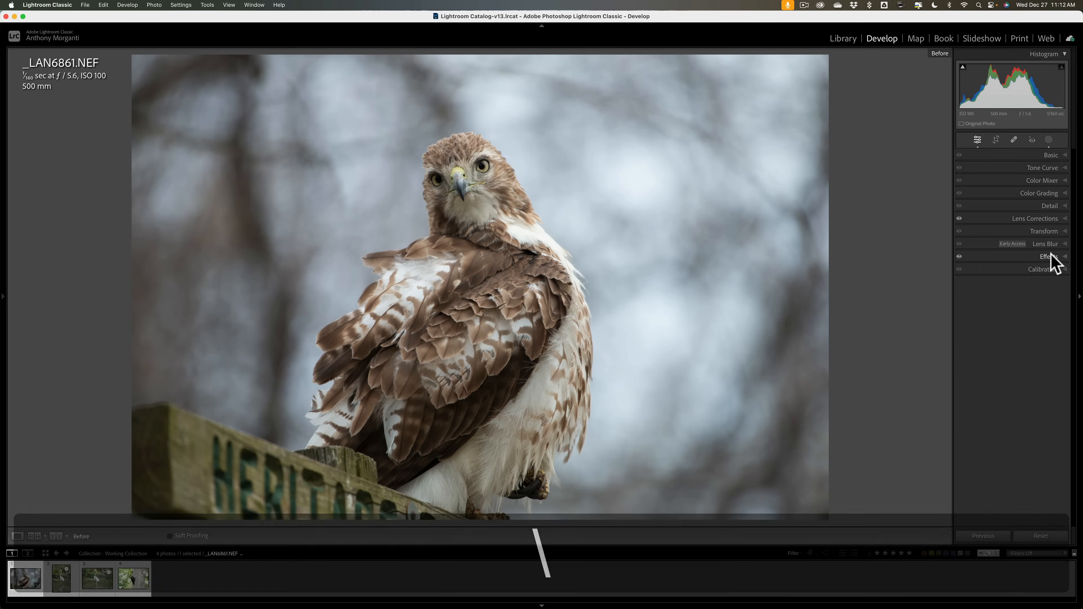
{"action": "key", "text": "backslash"}
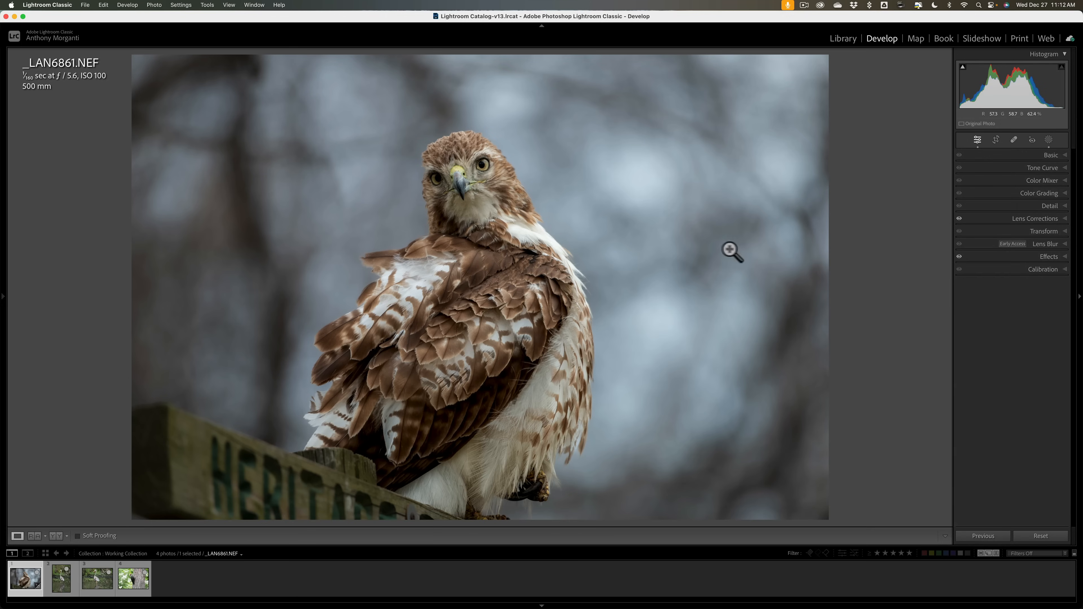
Switch to the heron photo _DSC0474.NEF and enable chromatic aberration removal and lens profile corrections.
{"action": "left_click", "coordinate": [60, 576]}
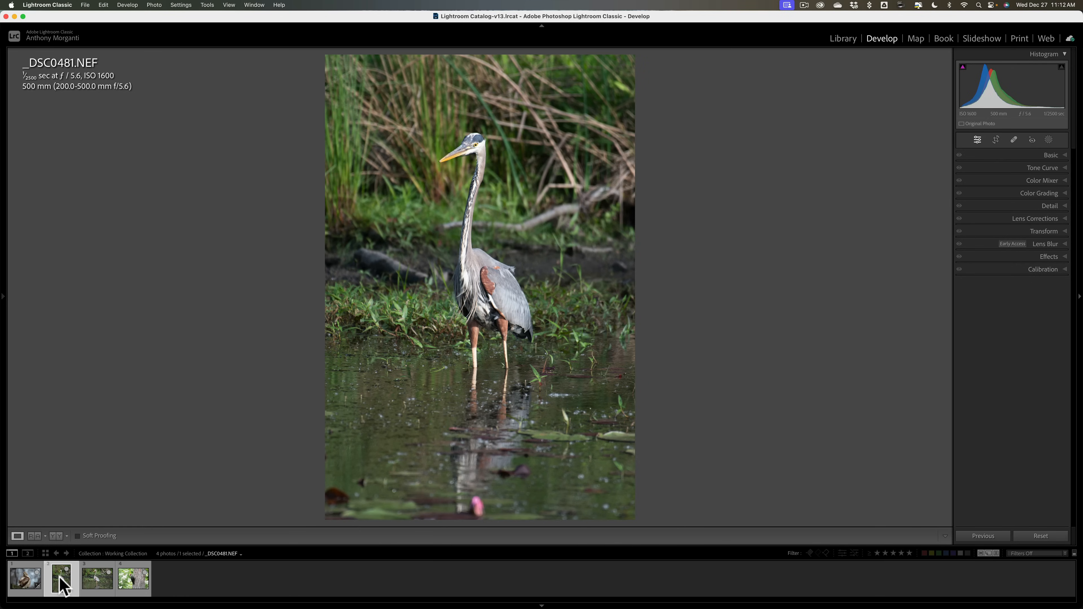
{"action": "left_click", "coordinate": [100, 577]}
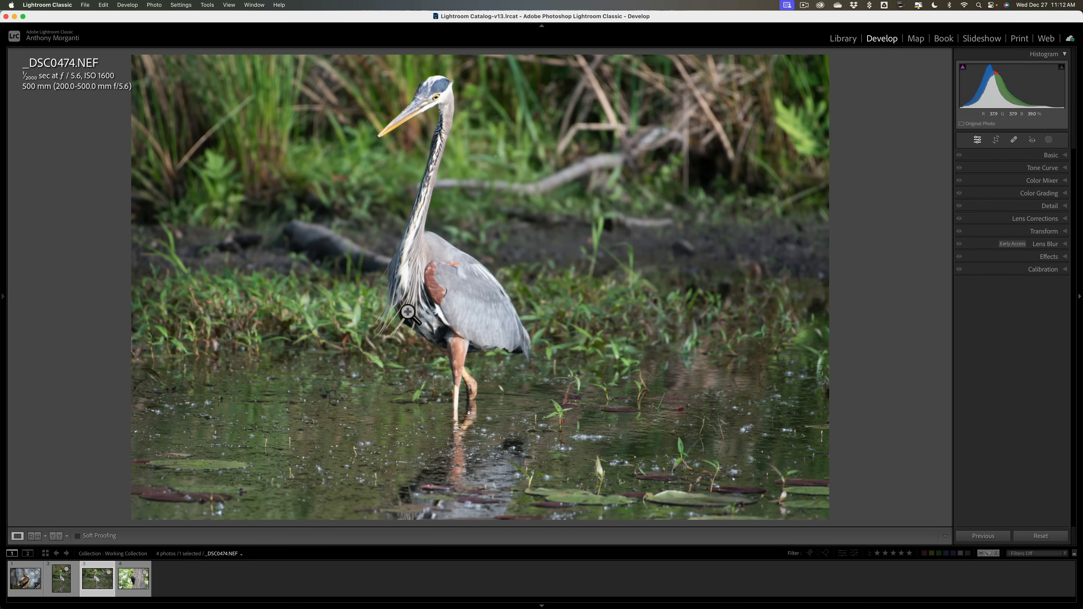
{"action": "left_click", "coordinate": [1024, 219]}
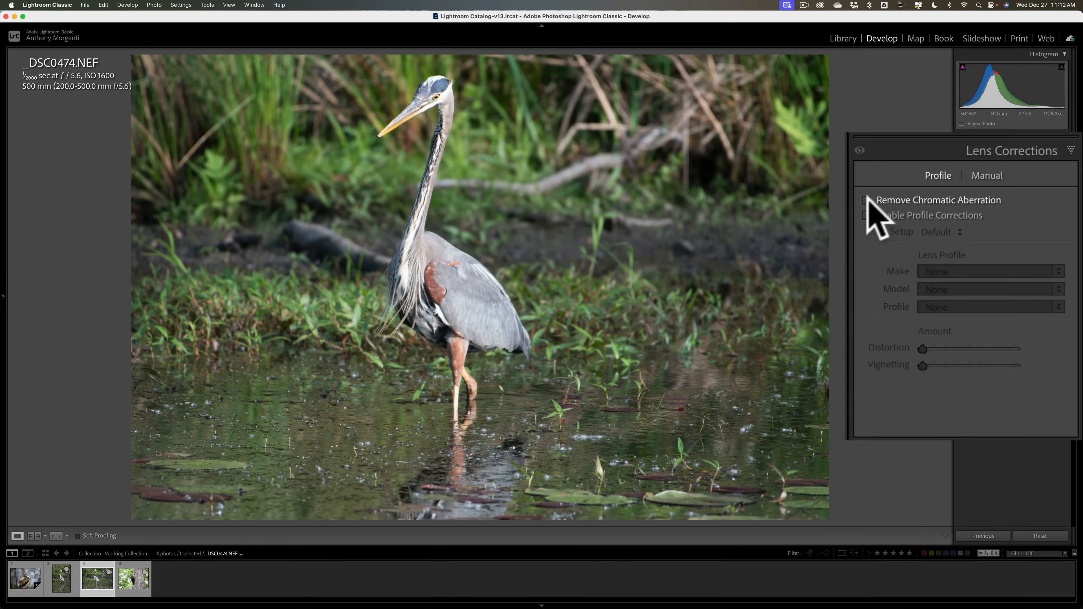
{"action": "left_click", "coordinate": [944, 231]}
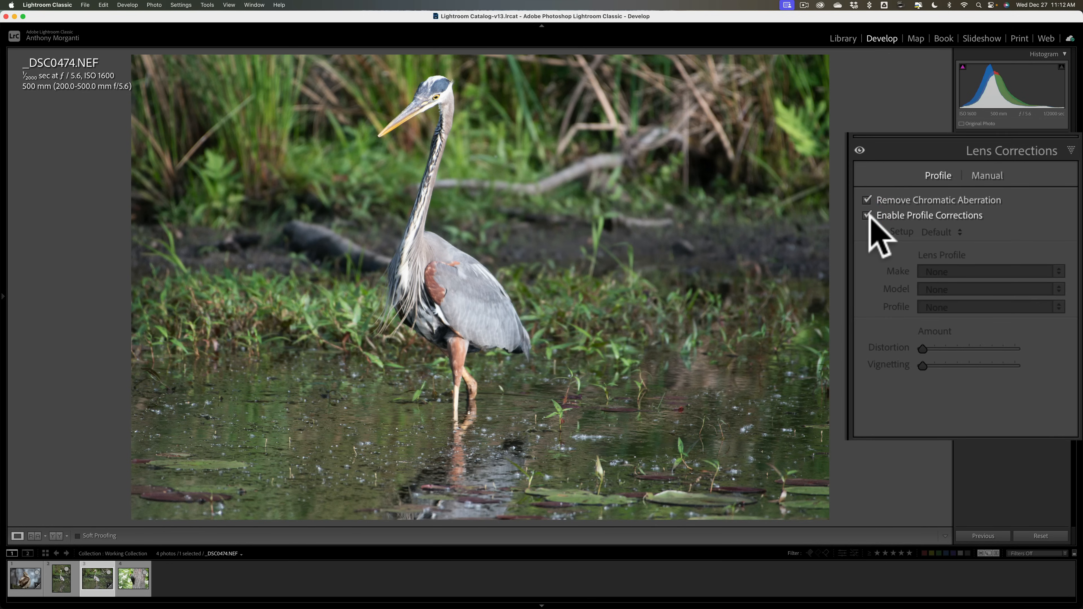
{"action": "left_click", "coordinate": [867, 215]}
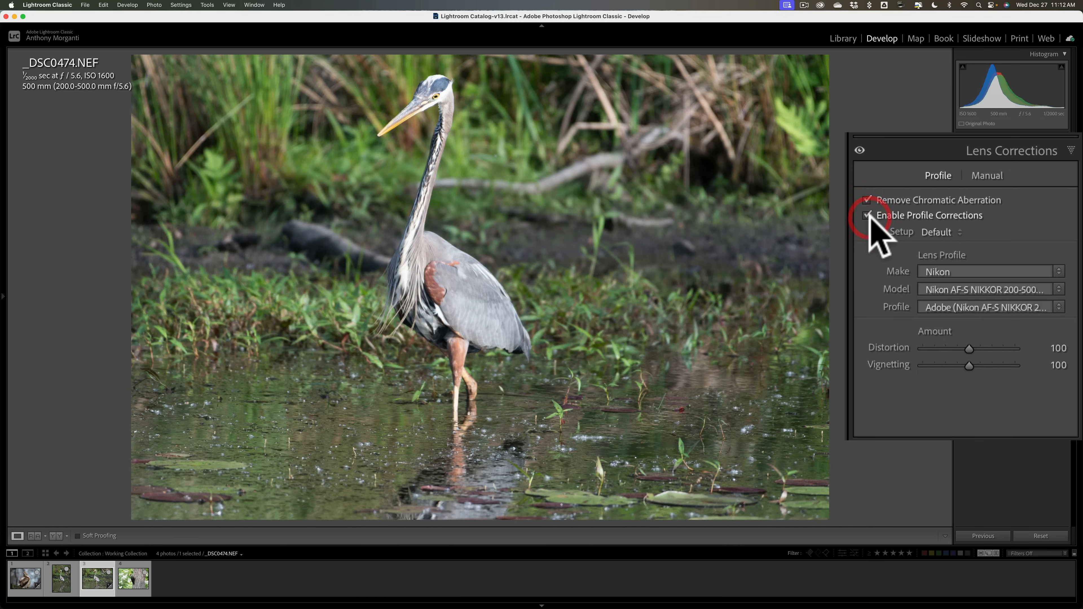
{"action": "left_click", "coordinate": [1012, 153]}
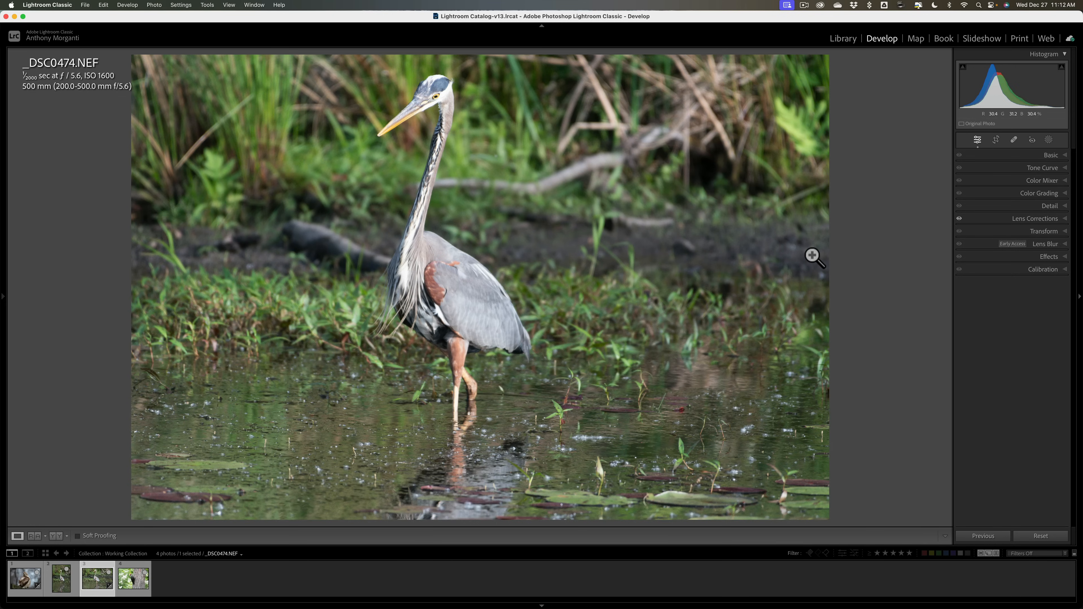
Look over the manual noise reduction controls, and open the AI Denoise preview on the heron's head.
{"action": "left_click", "coordinate": [1050, 206]}
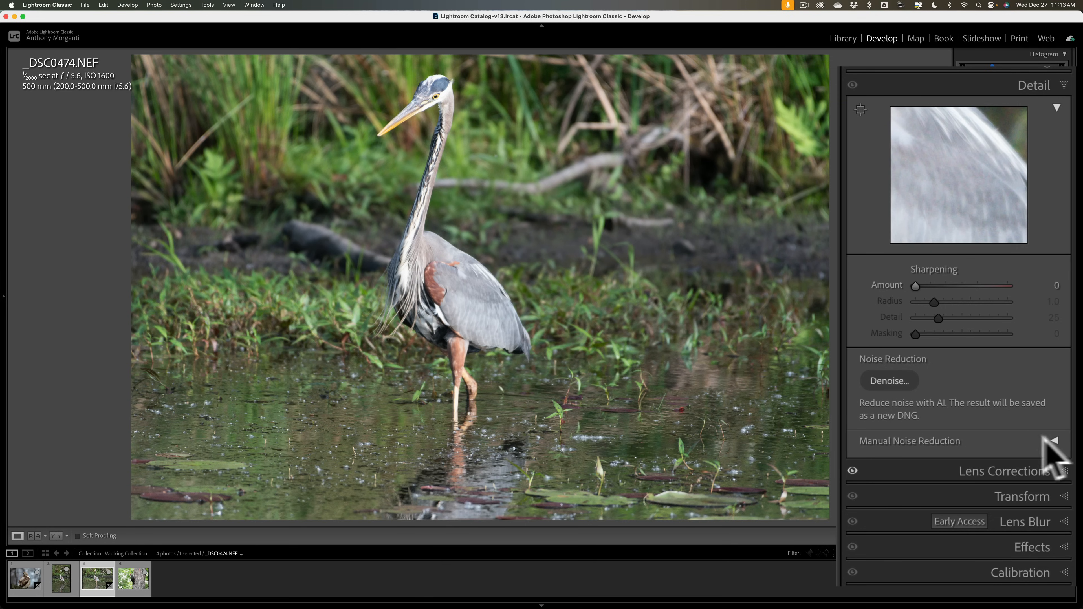
{"action": "left_click", "coordinate": [1054, 440]}
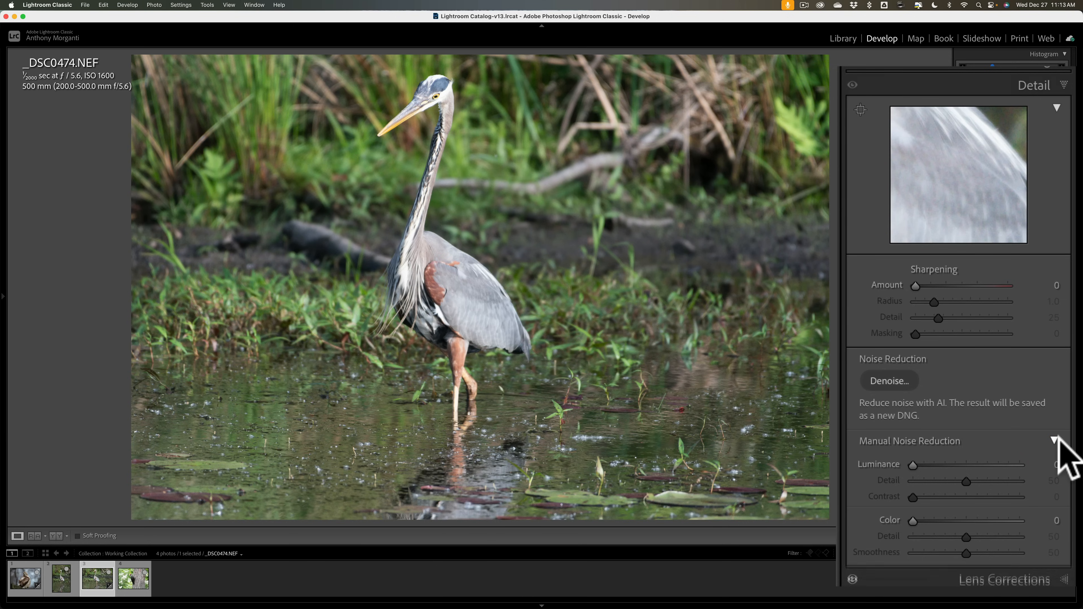
{"action": "left_click", "coordinate": [1054, 440]}
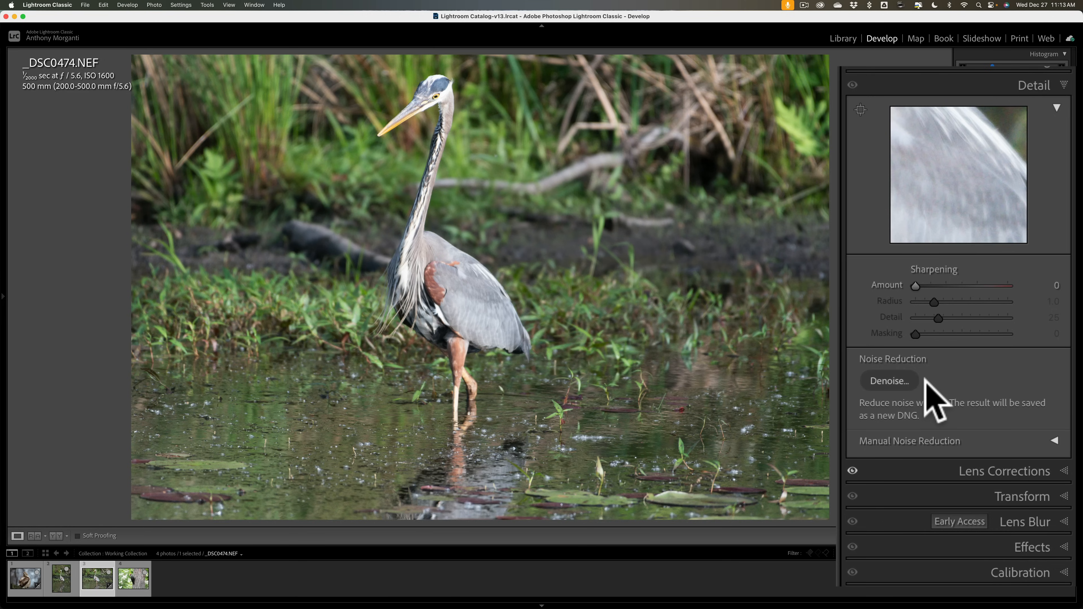
{"action": "left_click", "coordinate": [892, 381]}
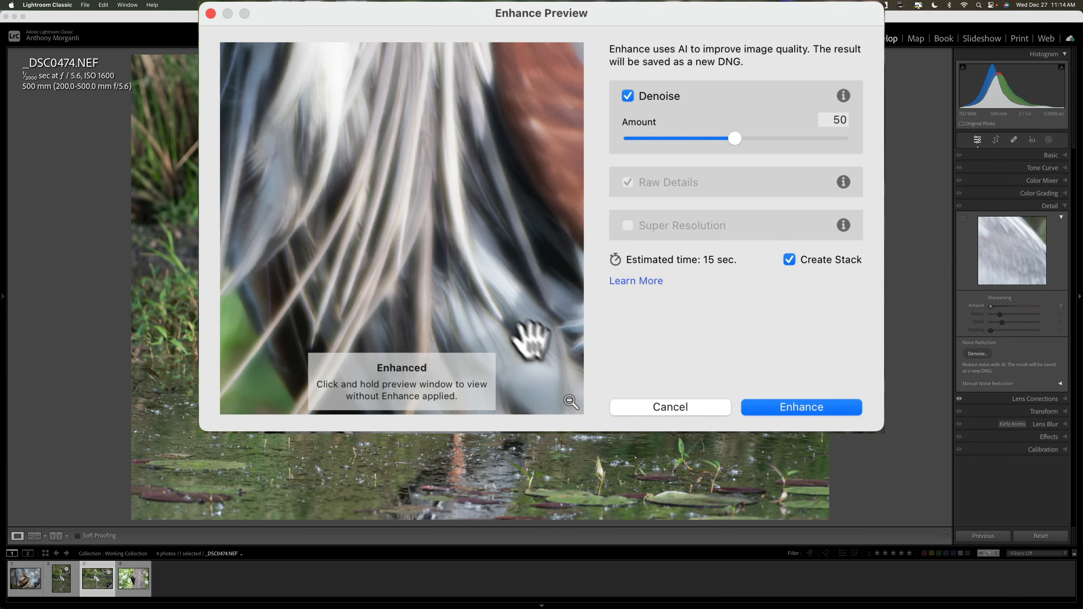
{"action": "left_click", "coordinate": [570, 408]}
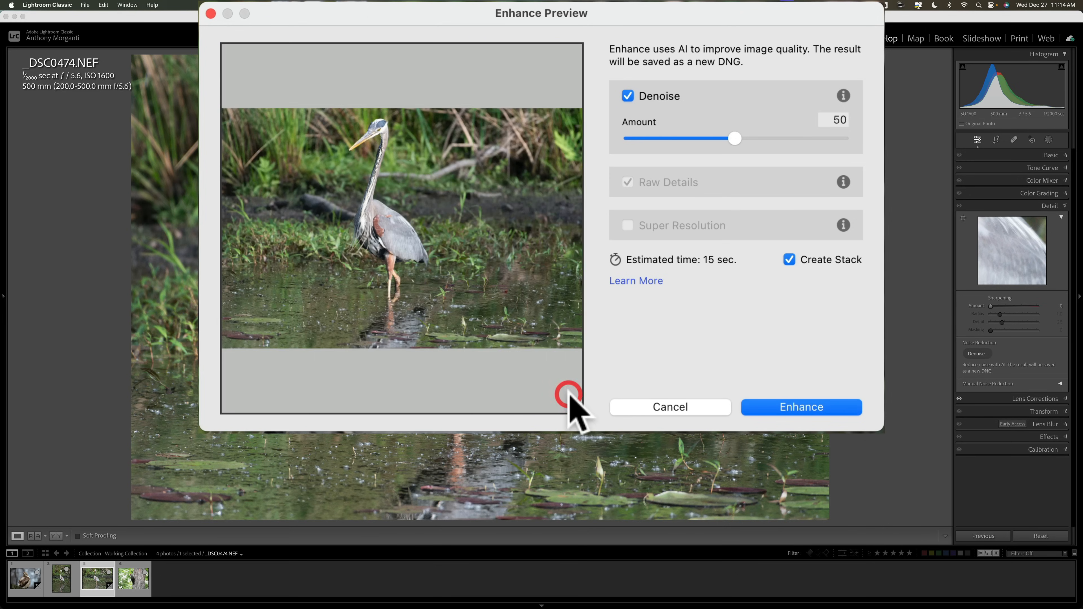
{"action": "left_click", "coordinate": [370, 126]}
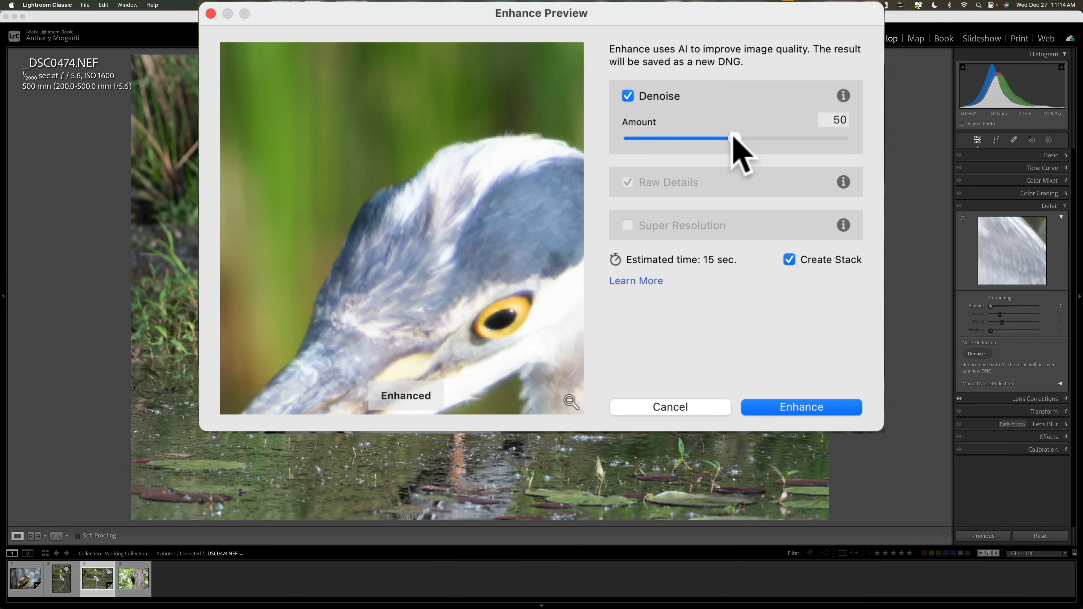
Set the Denoise Amount to 75, compare the preview with and without it, and generate the enhanced heron photo.
{"action": "left_click_drag", "start_coordinate": [732, 134], "coordinate": [787, 138]}
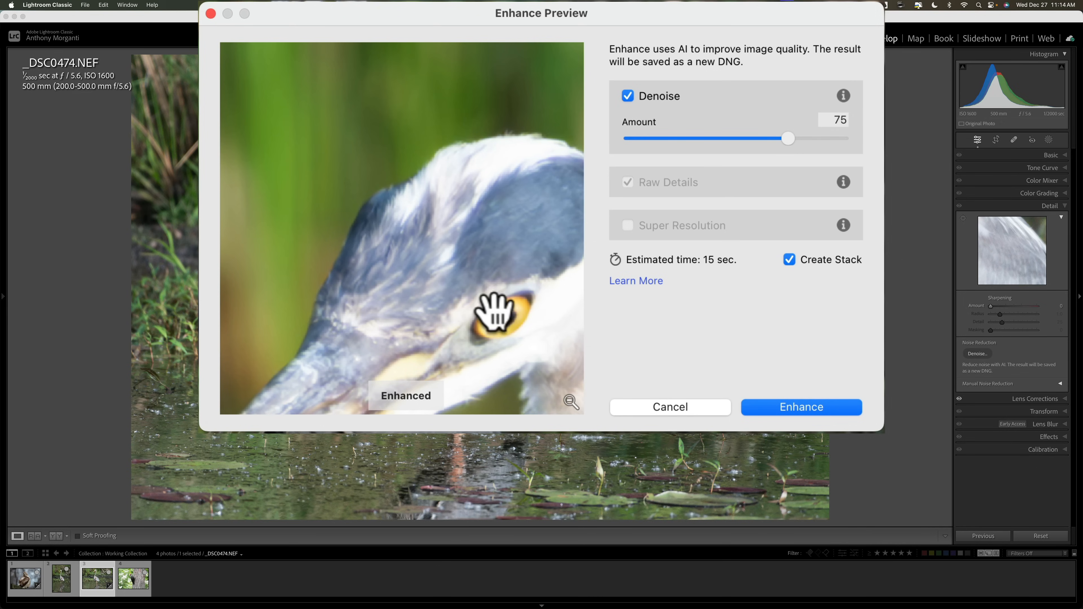
{"action": "left_click", "coordinate": [555, 287]}
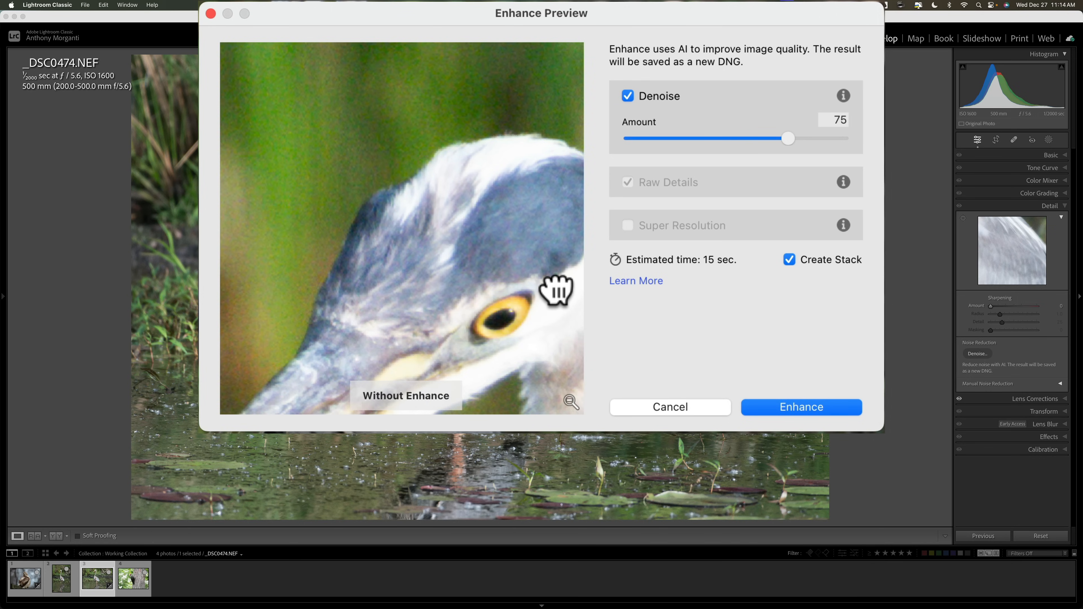
{"action": "left_click", "coordinate": [556, 286]}
{"action": "left_click_drag", "start_coordinate": [555, 290], "coordinate": [554, 285]}
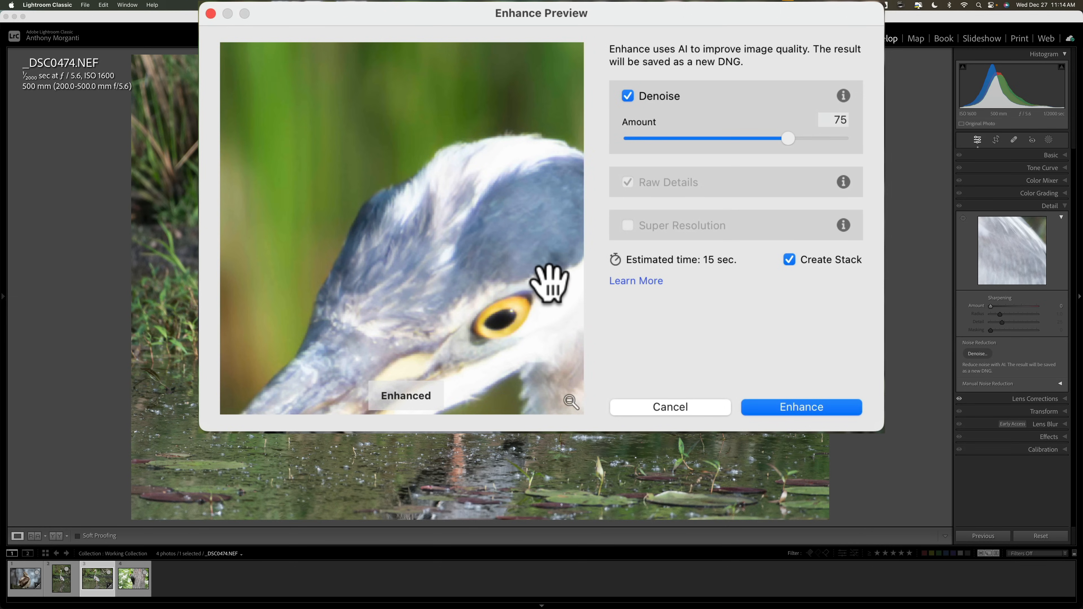
{"action": "left_click", "coordinate": [781, 401]}
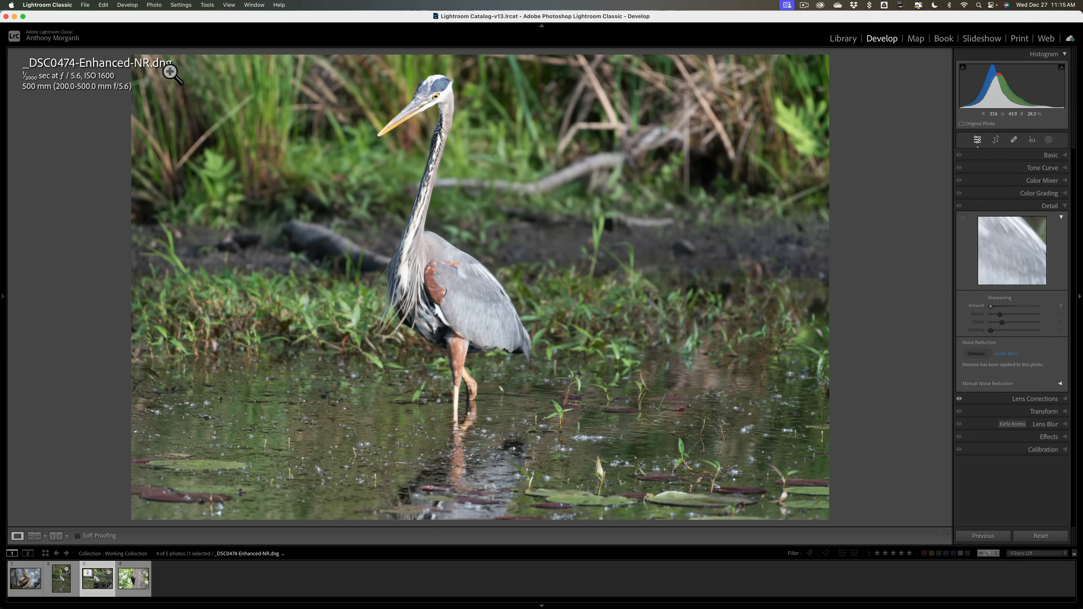
{"action": "left_click", "coordinate": [412, 151]}
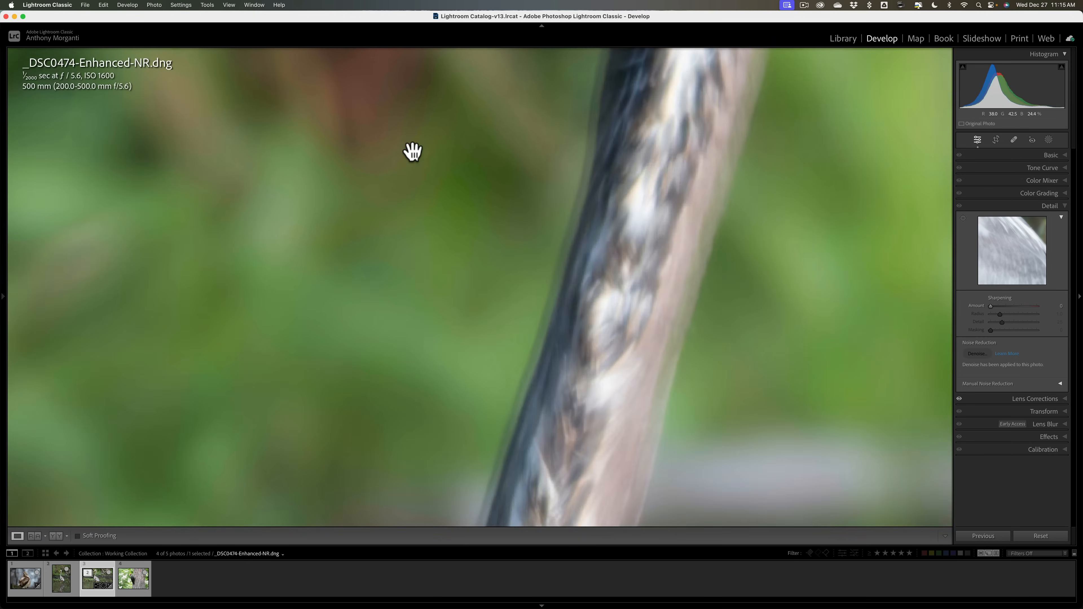
Crop the enhanced heron photo to a vertical frame in the original aspect ratio, tightened around the bird and its legs.
{"action": "left_click", "coordinate": [413, 153]}
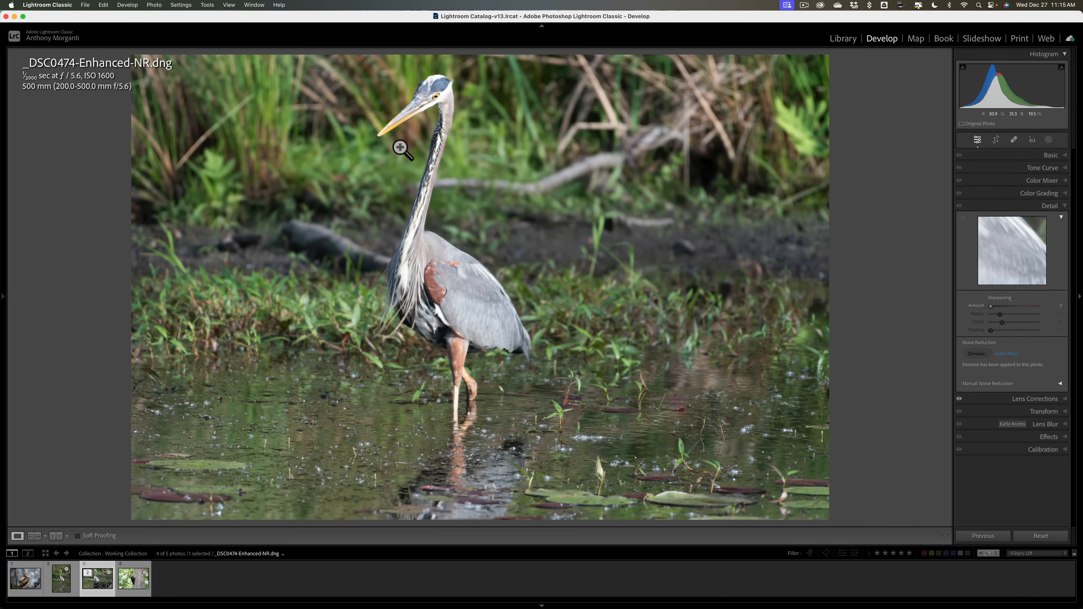
{"action": "left_click", "coordinate": [1050, 206]}
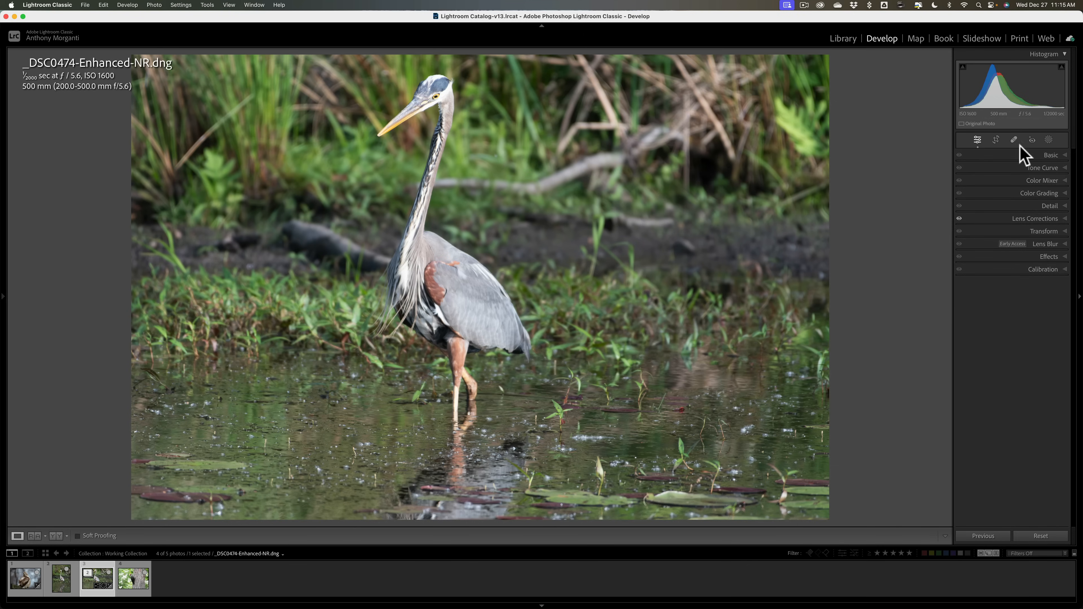
{"action": "left_click", "coordinate": [968, 117]}
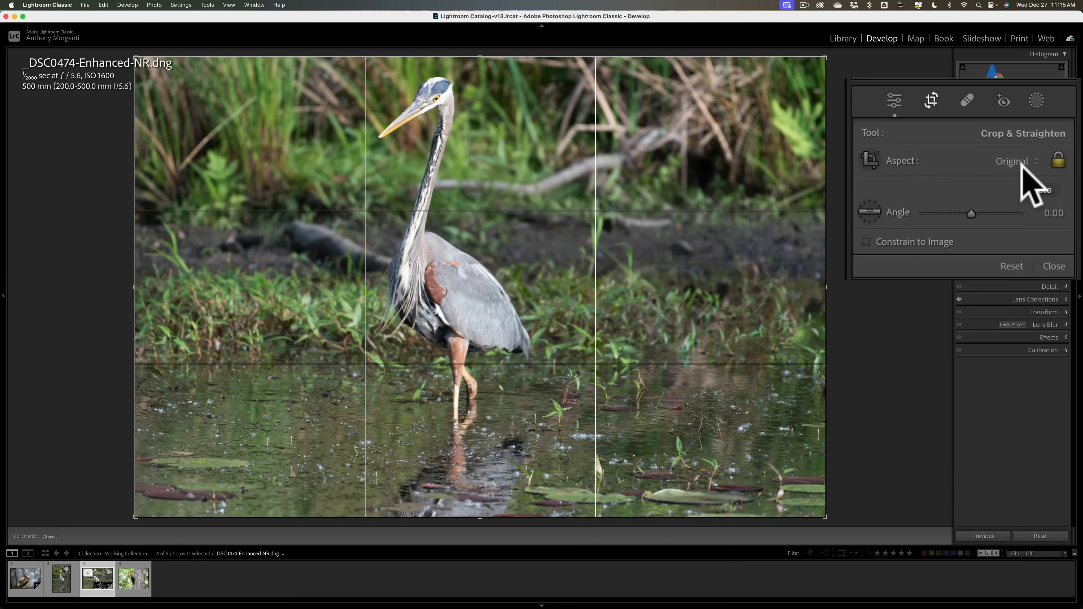
{"action": "key", "text": "x"}
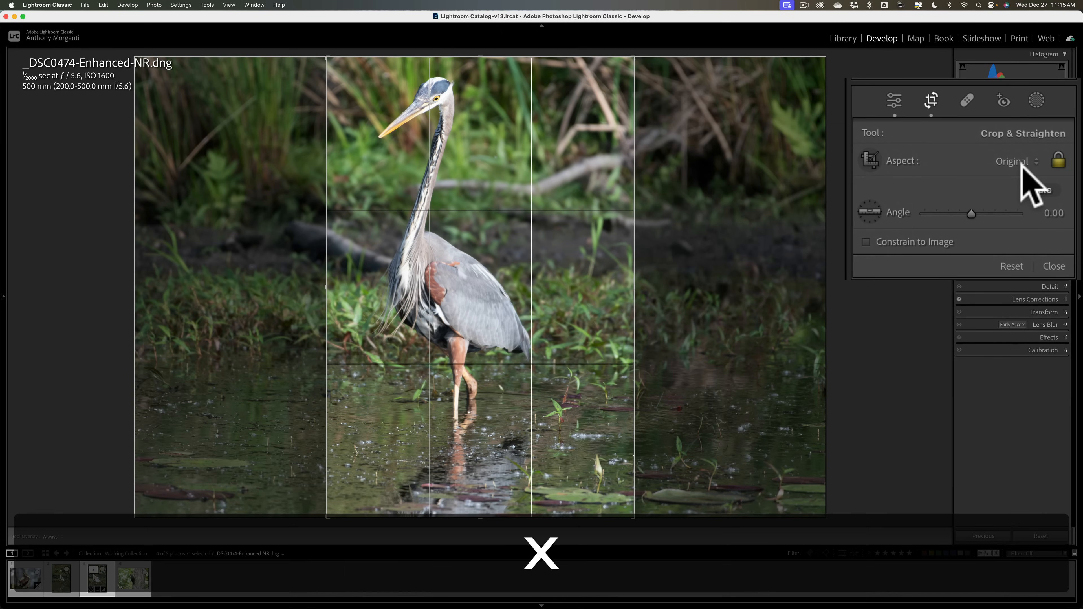
{"action": "left_click_drag", "start_coordinate": [476, 279], "coordinate": [500, 280]}
{"action": "left_click_drag", "start_coordinate": [479, 520], "coordinate": [479, 493]}
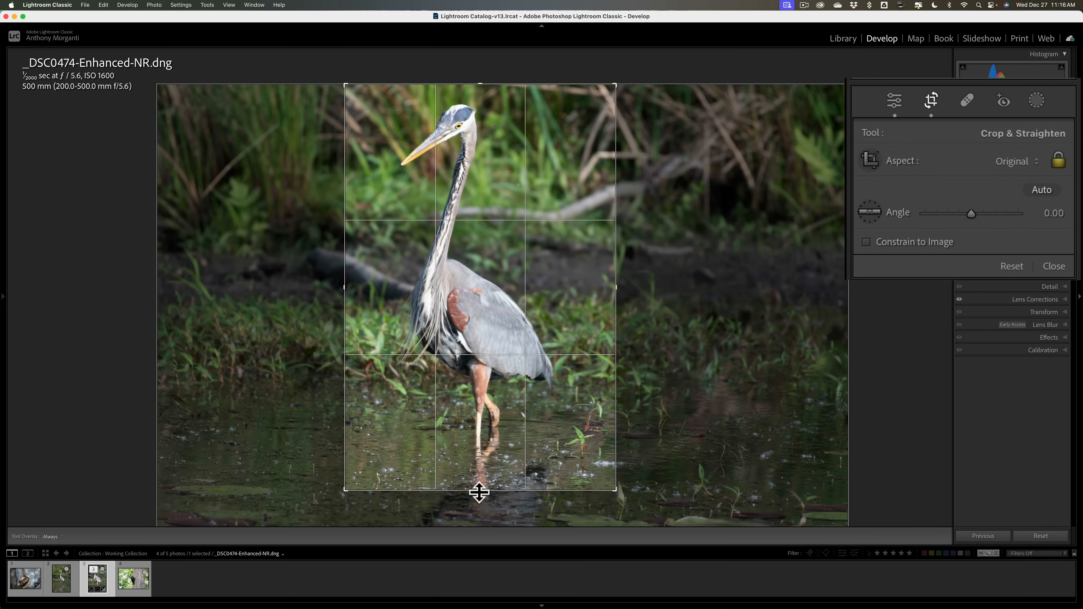
{"action": "left_click_drag", "start_coordinate": [478, 428], "coordinate": [499, 428]}
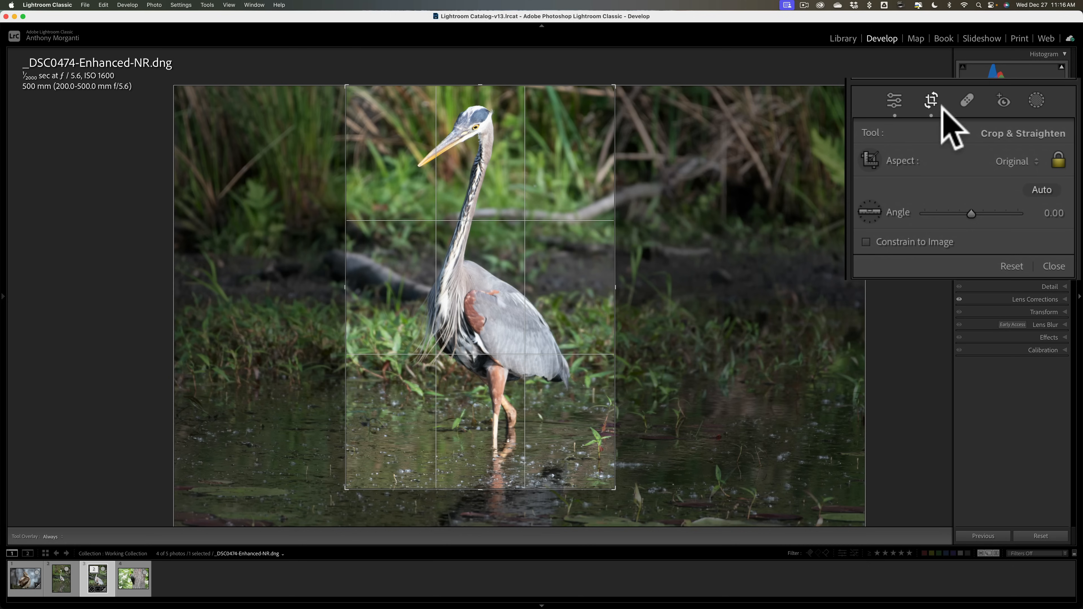
{"action": "left_click", "coordinate": [1053, 266]}
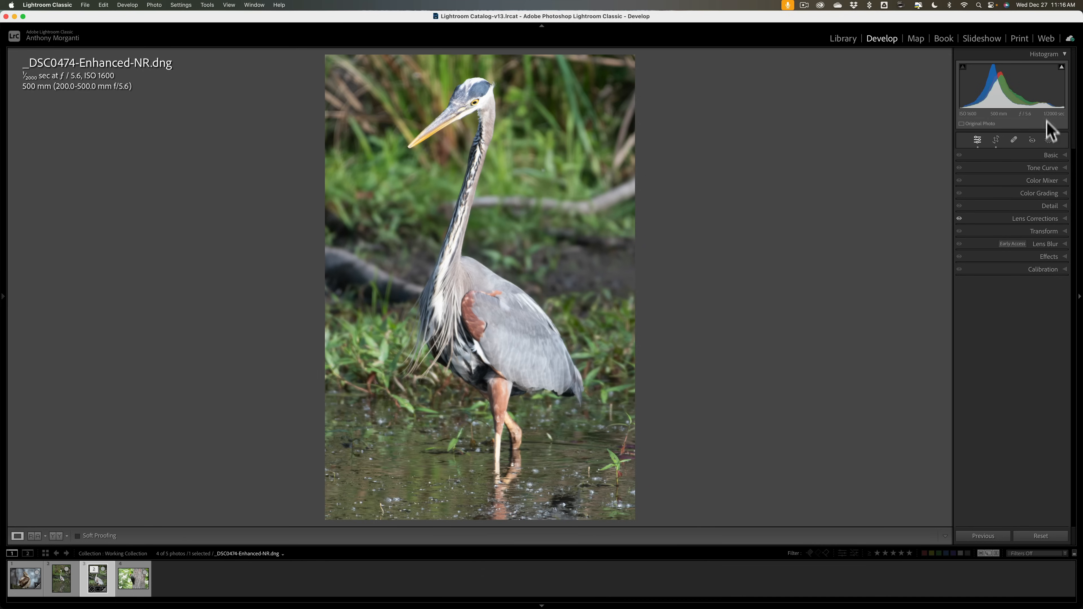
Create a subject mask on the heron and set its Highlights to -100 and Shadows to 30.
{"action": "left_click", "coordinate": [1049, 139]}
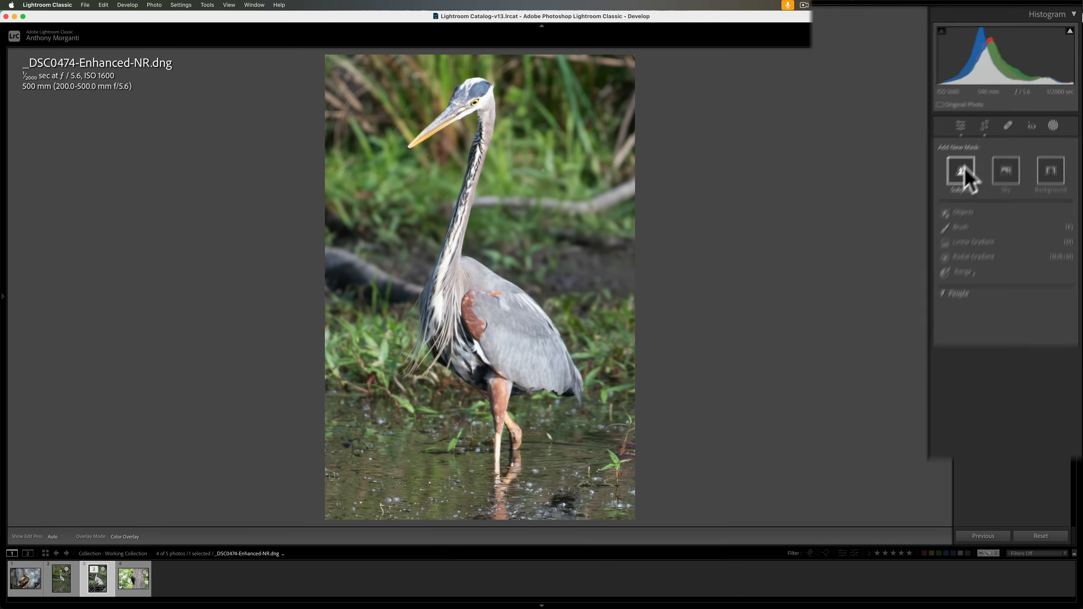
{"action": "left_click", "coordinate": [978, 171]}
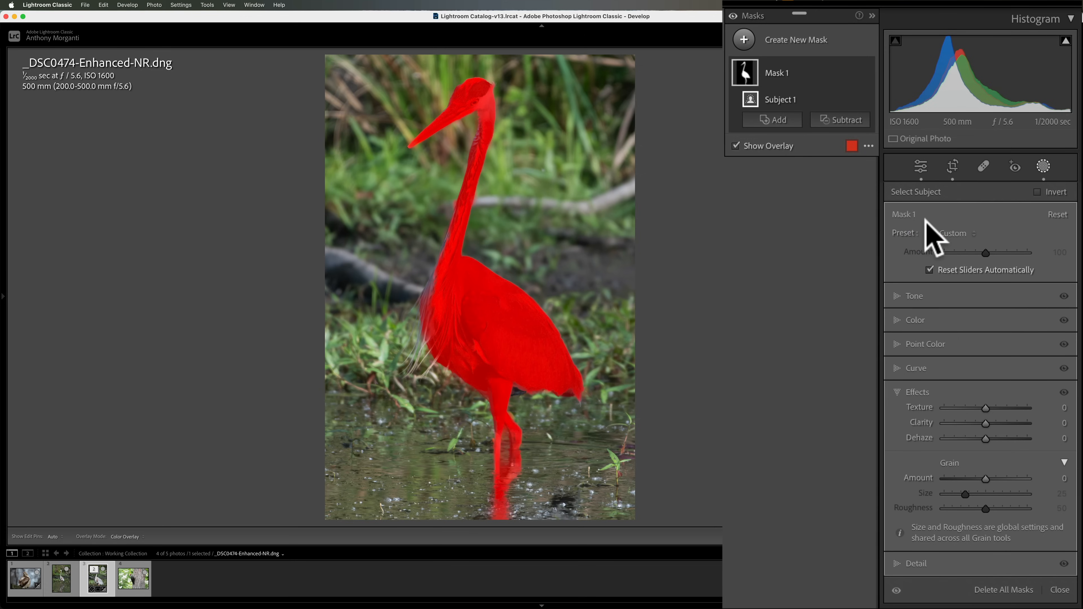
{"action": "left_click", "coordinate": [897, 393]}
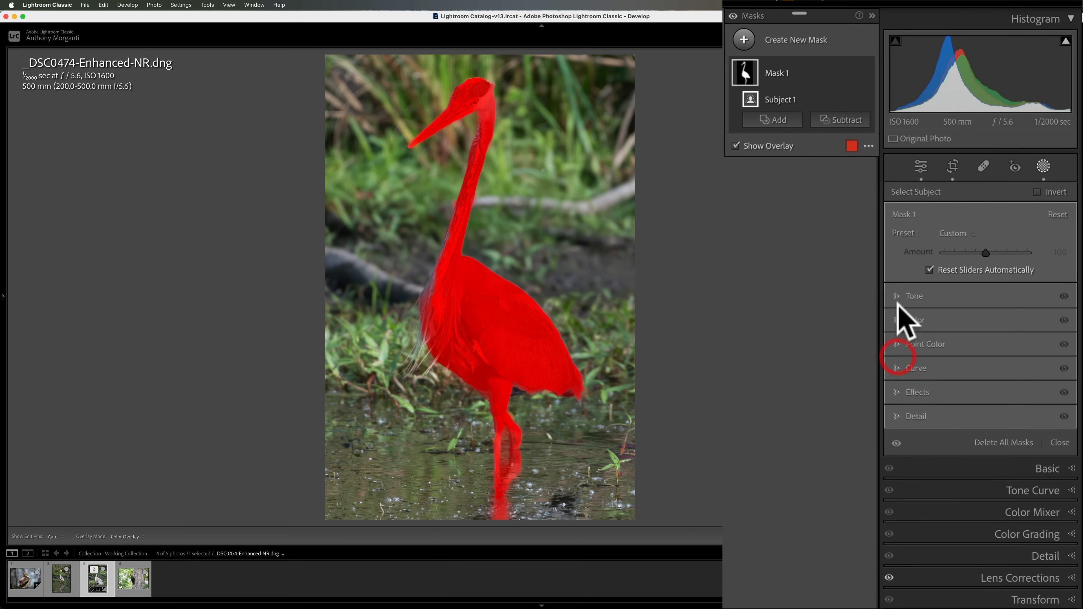
{"action": "left_click", "coordinate": [904, 297]}
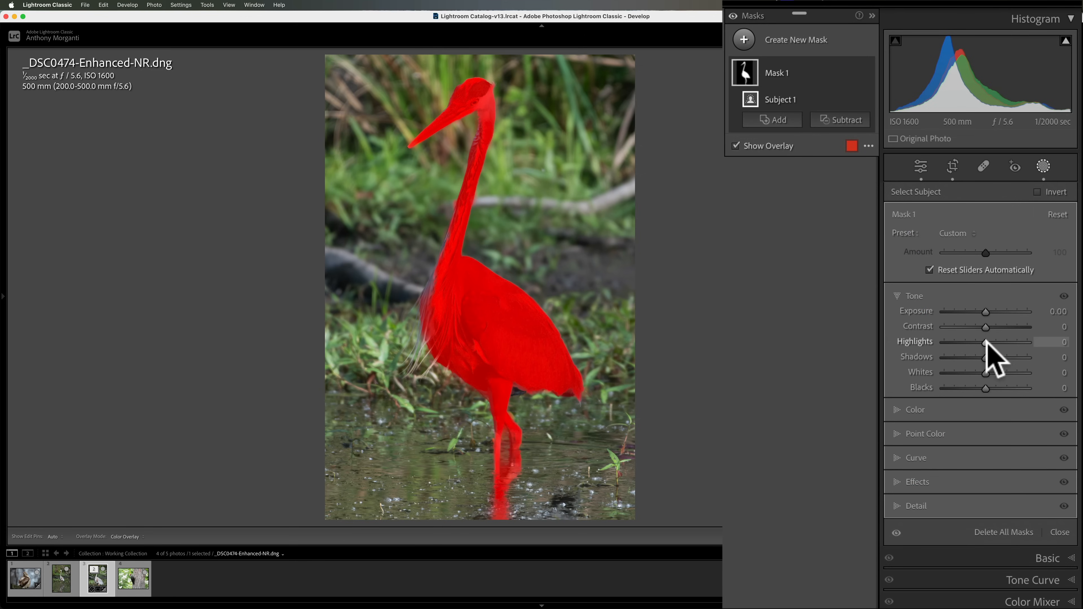
{"action": "mouse_move", "coordinate": [986, 342]}
{"action": "left_mouse_down"}
{"action": "mouse_move", "coordinate": [939, 341]}
{"action": "mouse_move", "coordinate": [999, 358]}
{"action": "left_mouse_up"}
With clipping indicators shown, set the heron mask's Whites to -4 and Blacks to -48.
{"action": "key", "text": "j"}
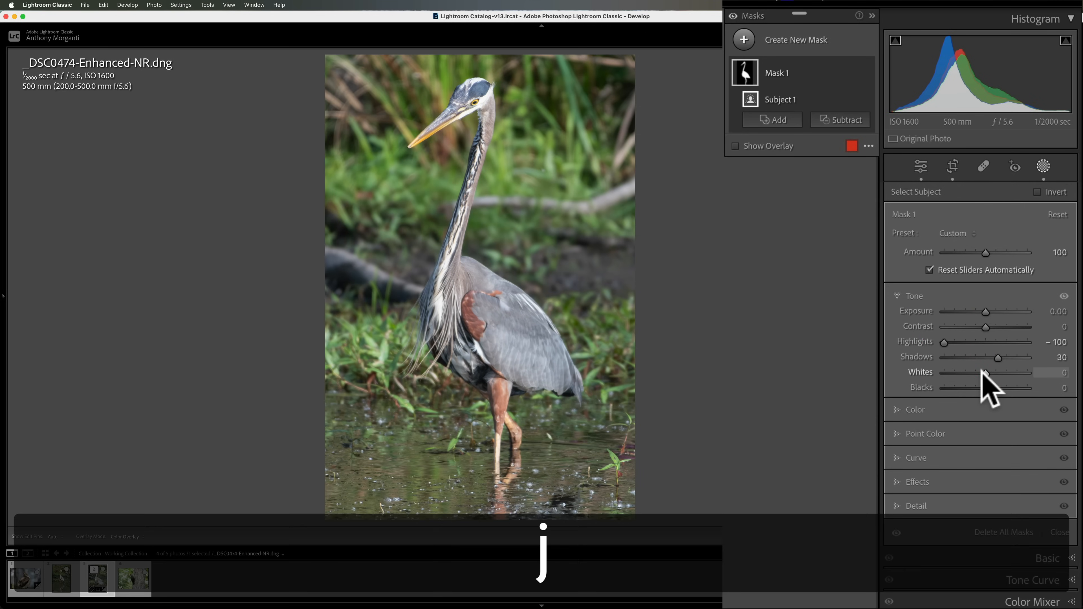
{"action": "mouse_move", "coordinate": [982, 371]}
{"action": "left_mouse_down"}
{"action": "mouse_move", "coordinate": [996, 371]}
{"action": "mouse_move", "coordinate": [980, 378]}
{"action": "left_mouse_up"}
{"action": "left_click_drag", "start_coordinate": [983, 386], "coordinate": [966, 388]}
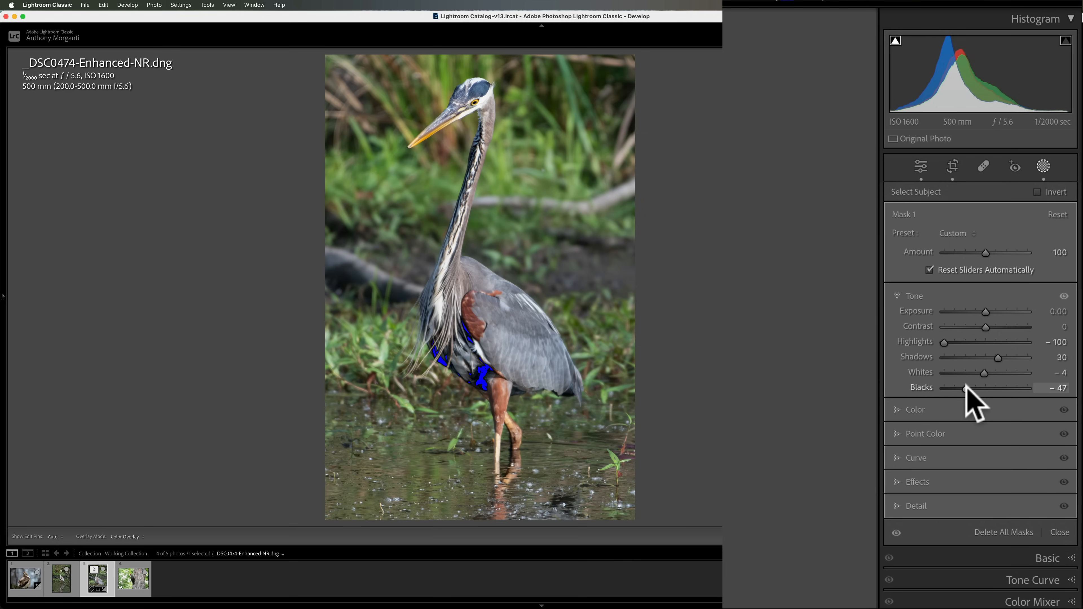
{"action": "left_click_drag", "start_coordinate": [966, 387], "coordinate": [965, 388]}
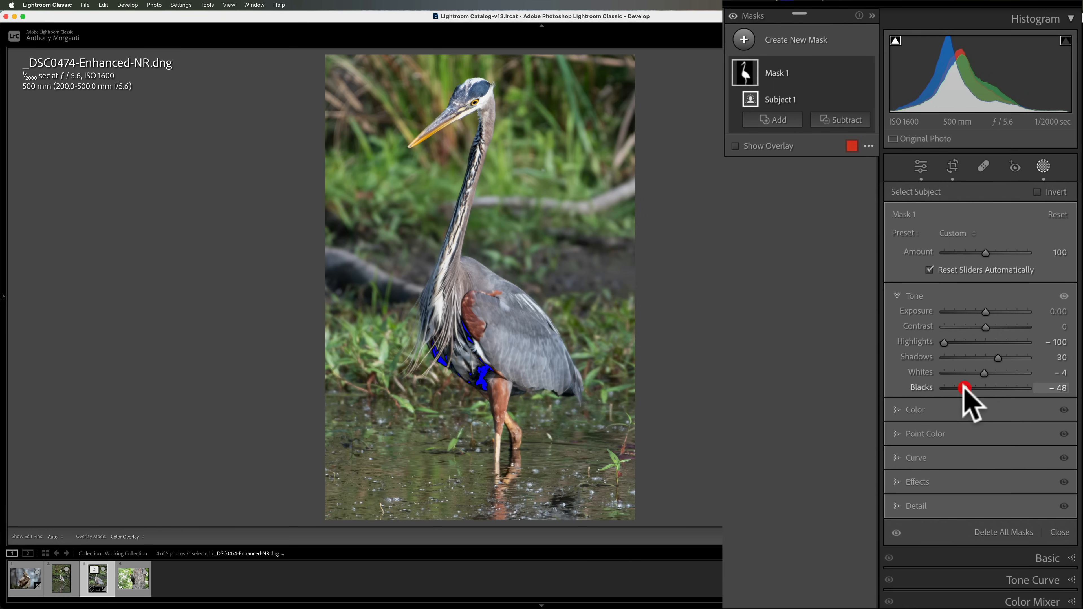
Hide the clipping indicators and set the heron mask's Saturation to 10.
{"action": "left_click", "coordinate": [899, 410]}
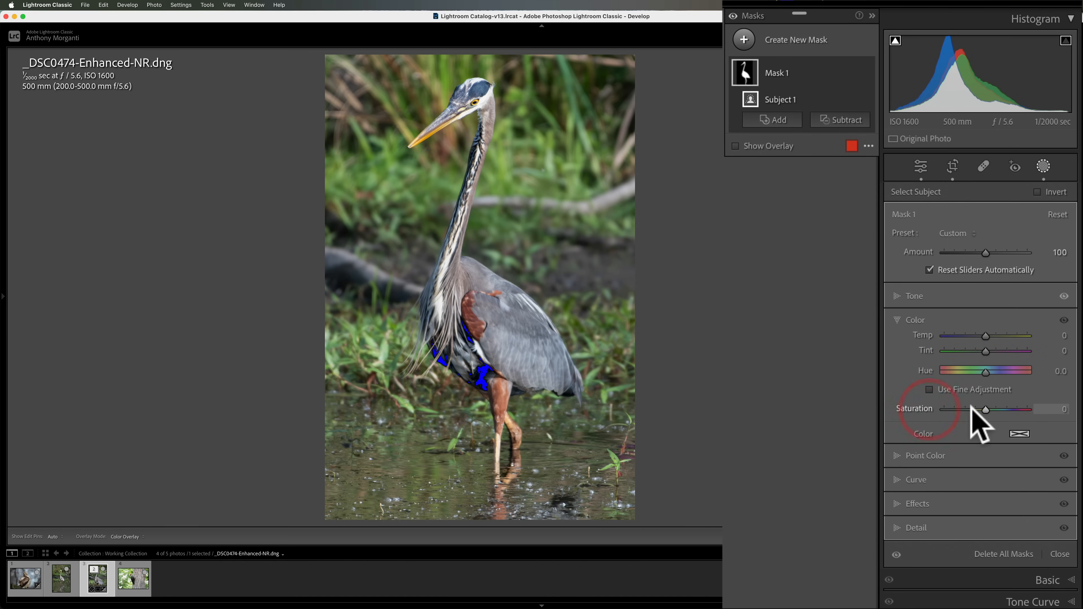
{"action": "left_click_drag", "start_coordinate": [985, 410], "coordinate": [994, 409]}
{"action": "key", "text": "j"}
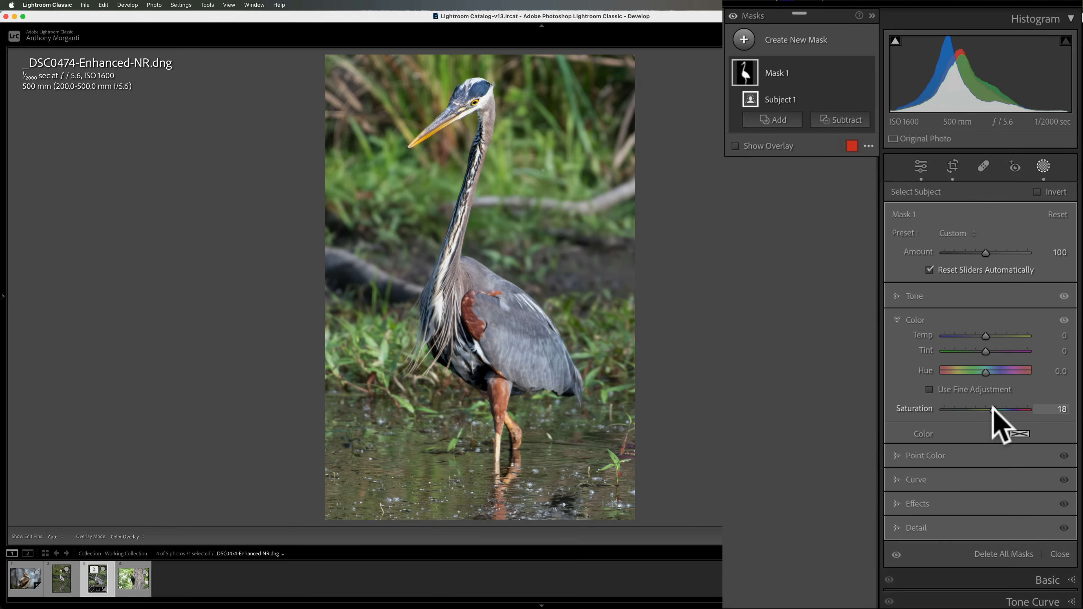
{"action": "left_click_drag", "start_coordinate": [992, 410], "coordinate": [988, 411]}
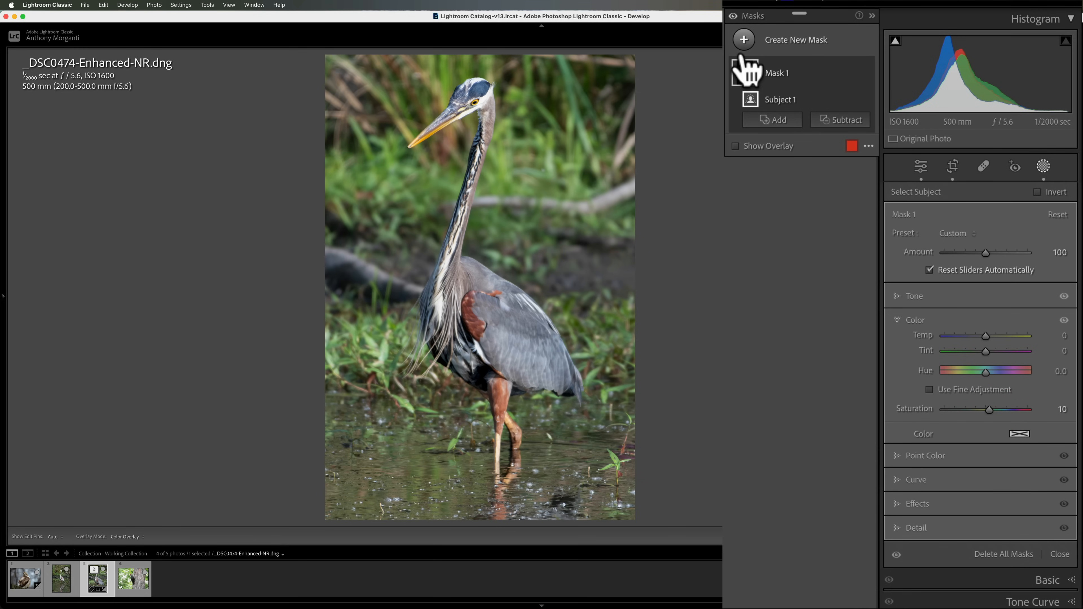
Create a background mask and set its Exposure to -0.39, Highlights to -24 and Saturation to -17.
{"action": "left_click", "coordinate": [744, 40]}
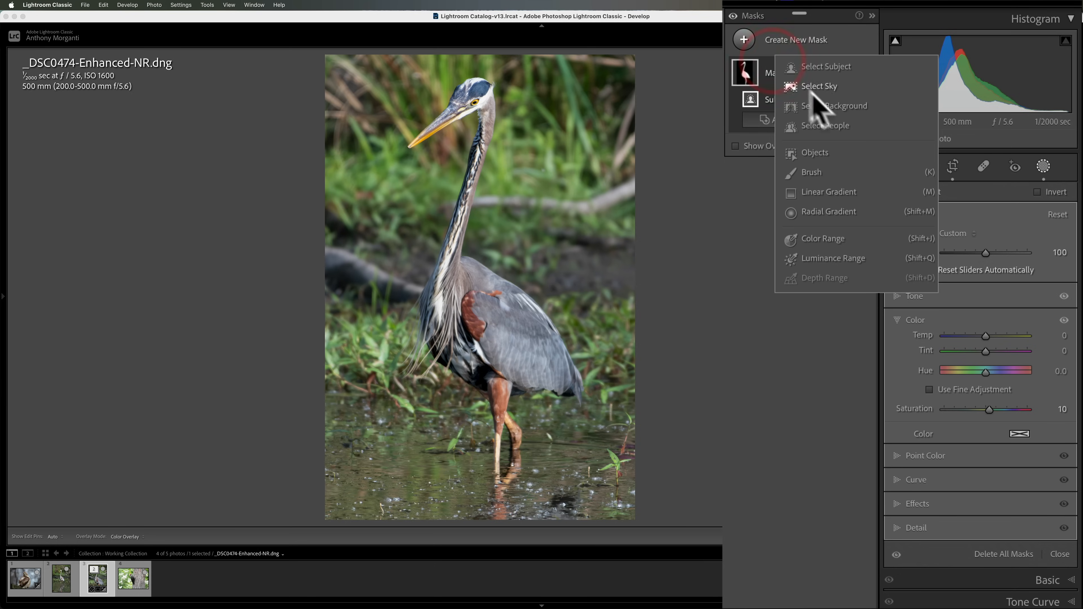
{"action": "left_click", "coordinate": [824, 106]}
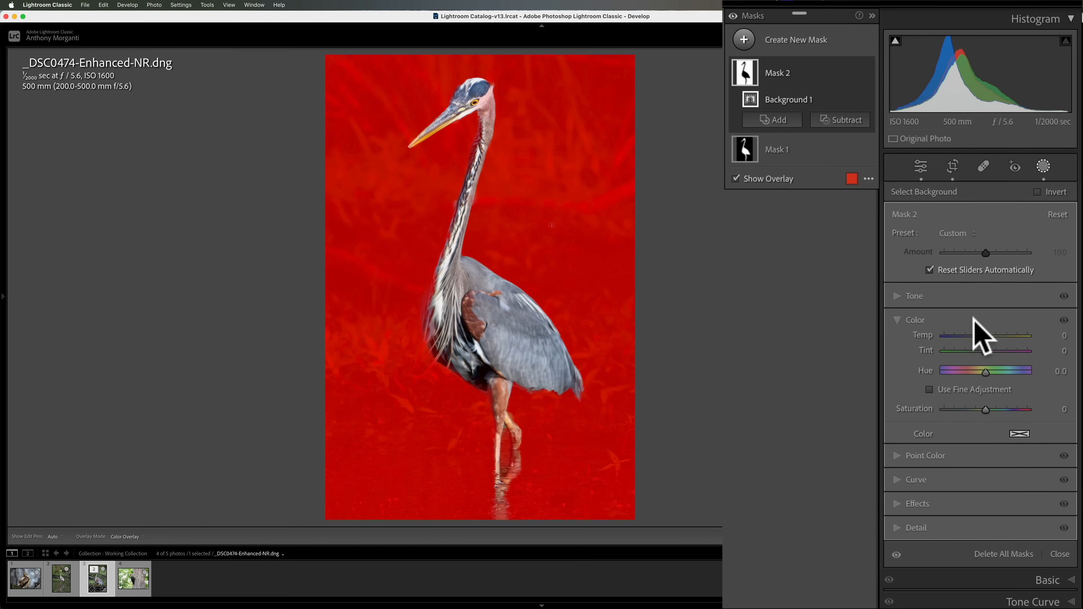
{"action": "left_click", "coordinate": [900, 296]}
{"action": "left_click_drag", "start_coordinate": [985, 312], "coordinate": [974, 341]}
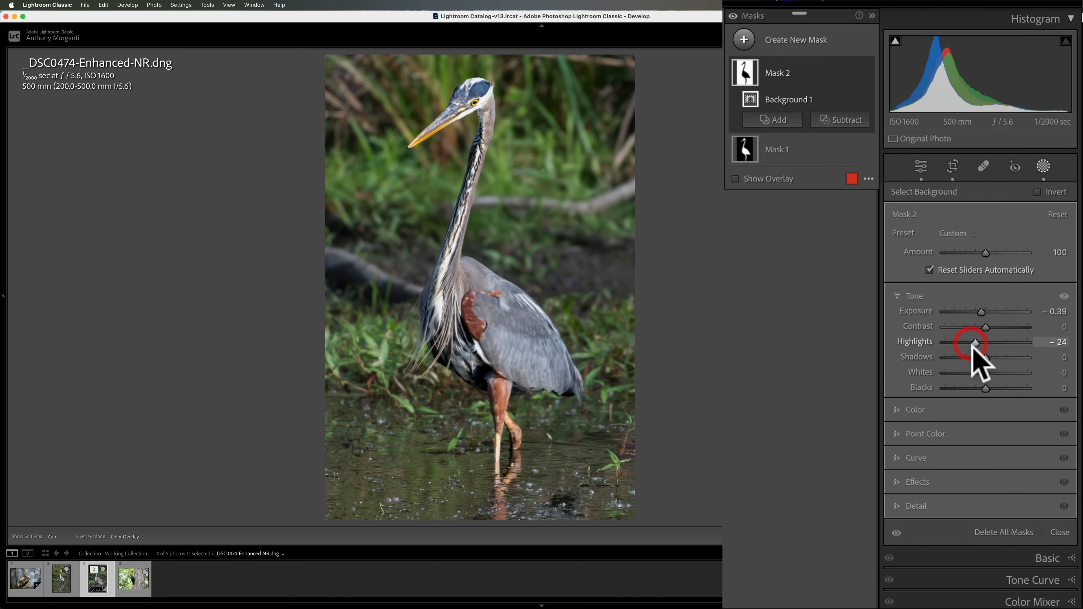
{"action": "left_click", "coordinate": [895, 409]}
{"action": "left_click_drag", "start_coordinate": [986, 409], "coordinate": [976, 410]}
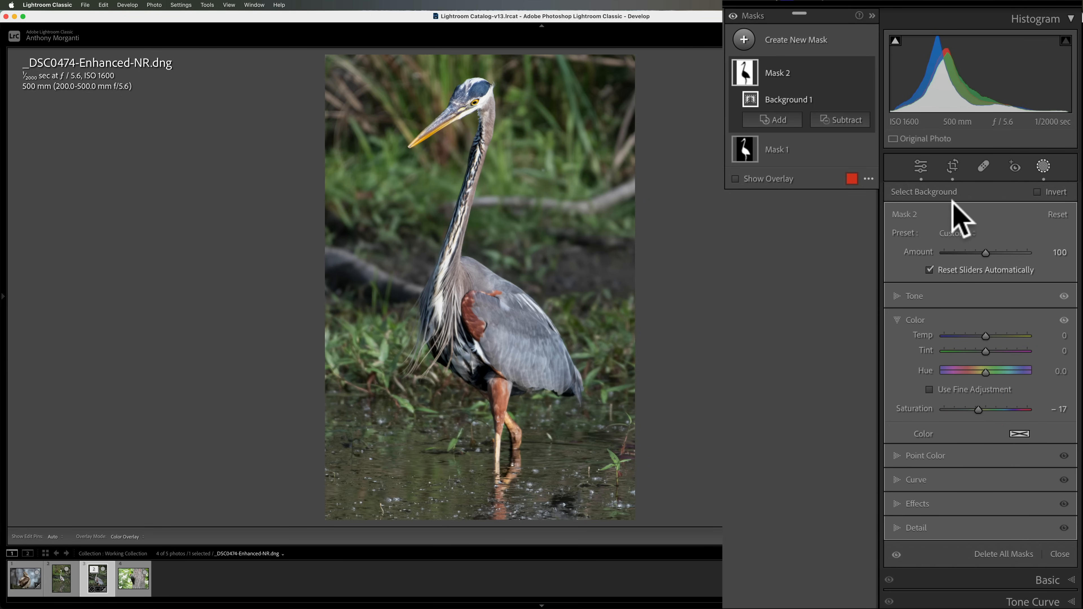
Refine the heron's subject mask with Exposure 0.18 and Whites -5, using the clipping indicators as a check.
{"action": "left_click", "coordinate": [751, 150]}
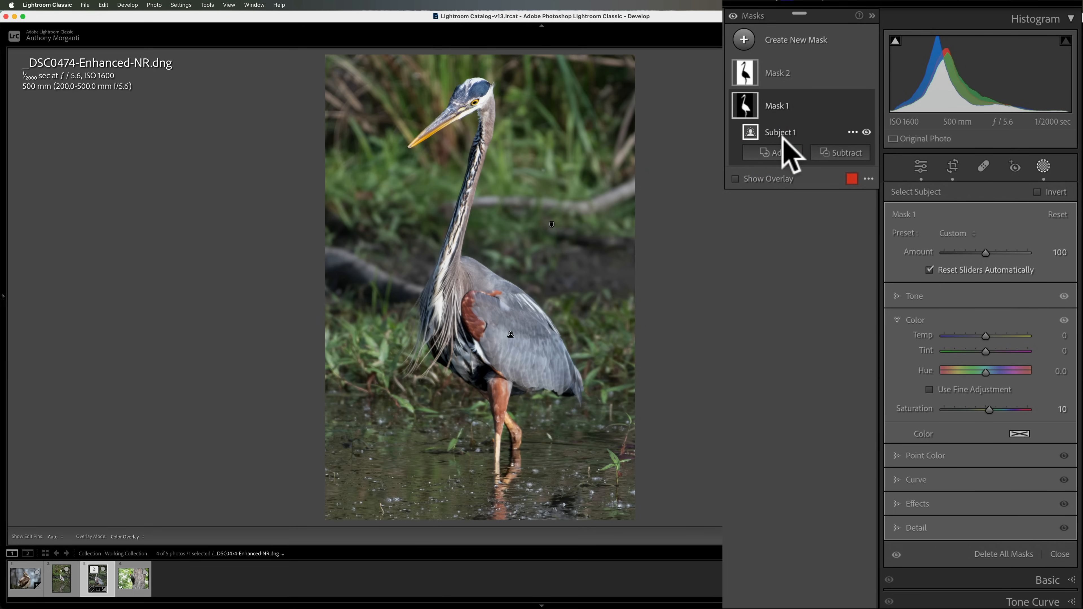
{"action": "left_click", "coordinate": [926, 299]}
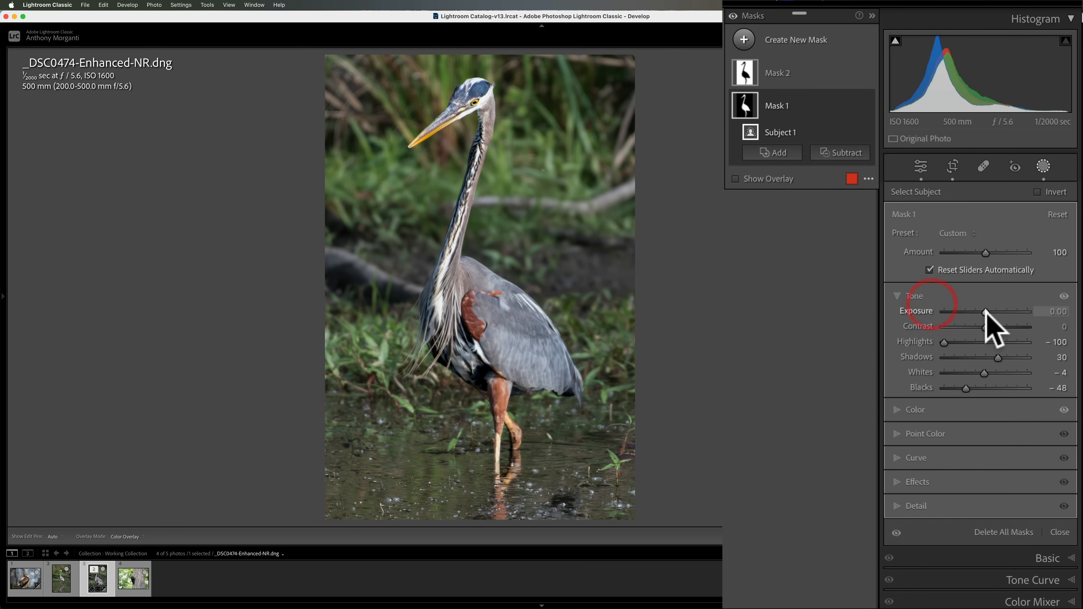
{"action": "left_click_drag", "start_coordinate": [986, 312], "coordinate": [988, 312]}
{"action": "left_click", "coordinate": [988, 313]}
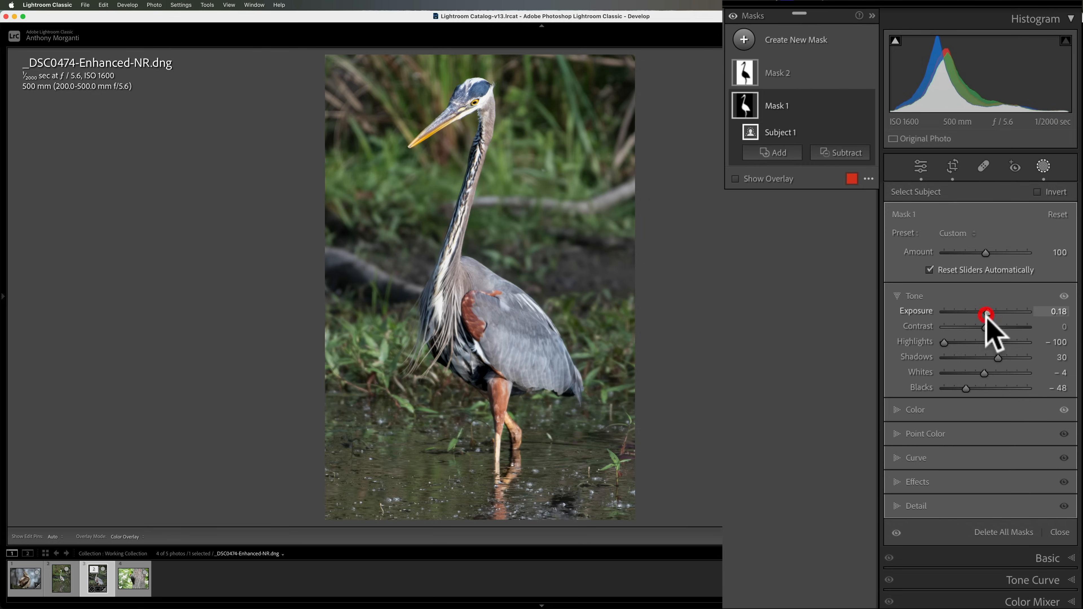
{"action": "key", "text": "j"}
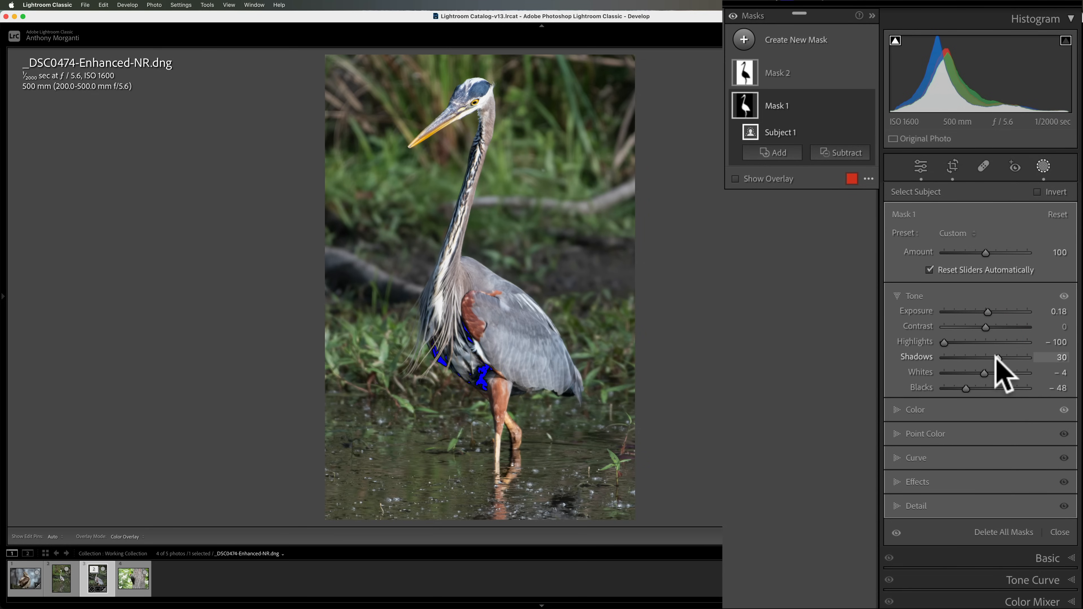
{"action": "left_click", "coordinate": [984, 373]}
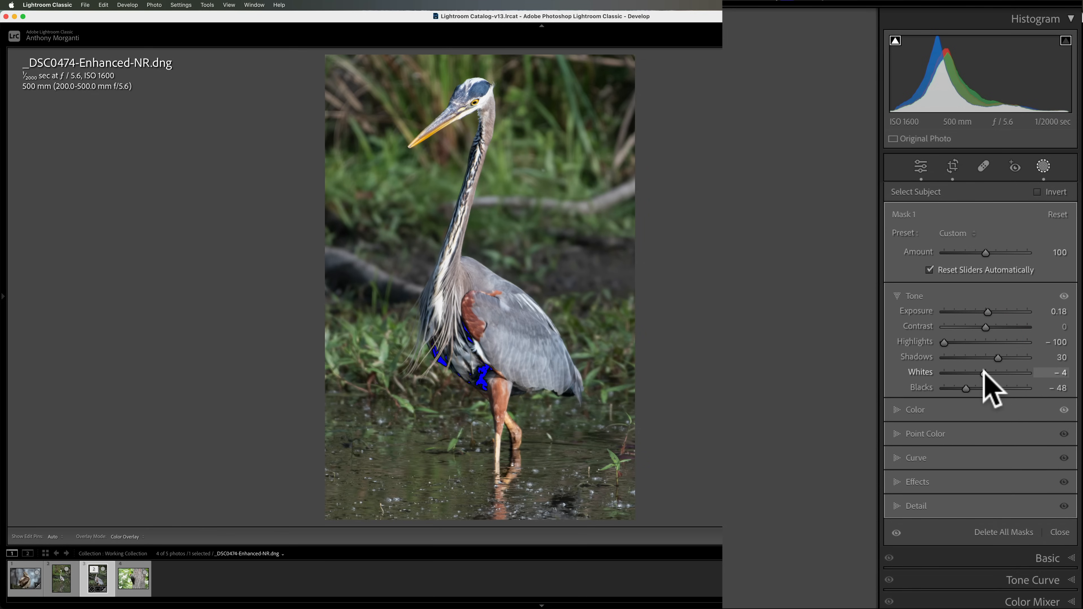
{"action": "key", "text": "j"}
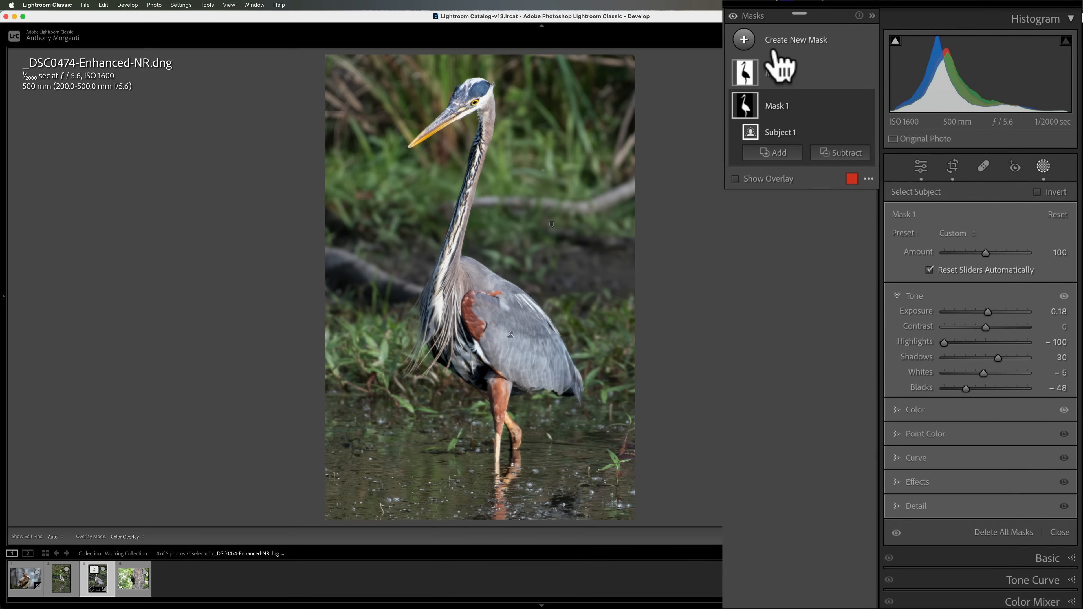
Close masking, darken the heron photo's edges with slight post-crop vignetting, and compare it before and after editing.
{"action": "left_click", "coordinate": [1041, 166]}
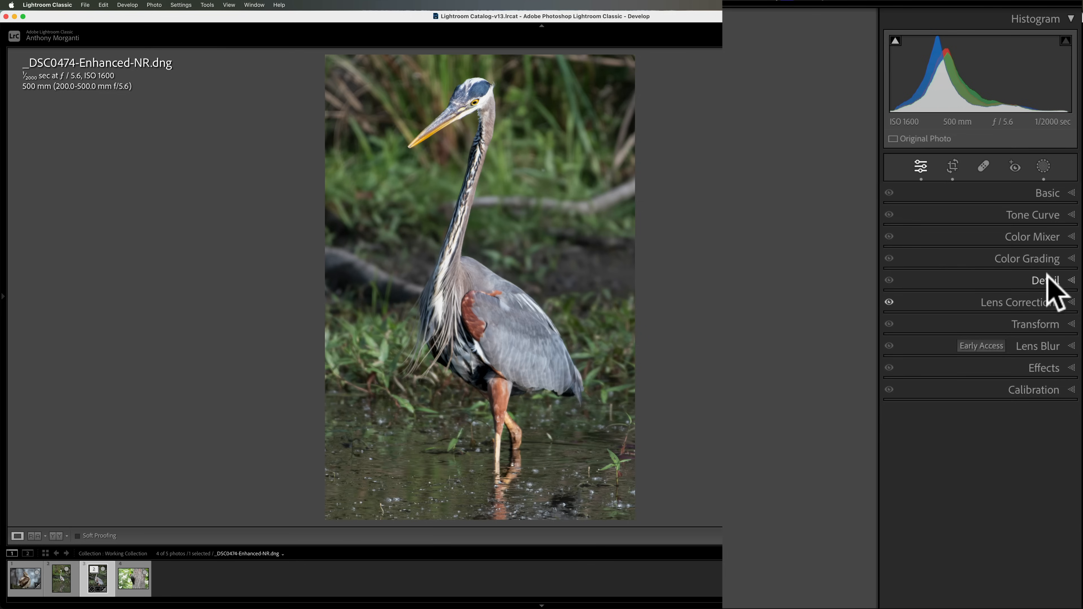
{"action": "left_click", "coordinate": [1040, 368]}
{"action": "left_click_drag", "start_coordinate": [981, 414], "coordinate": [978, 414]}
{"action": "left_click", "coordinate": [1043, 368]}
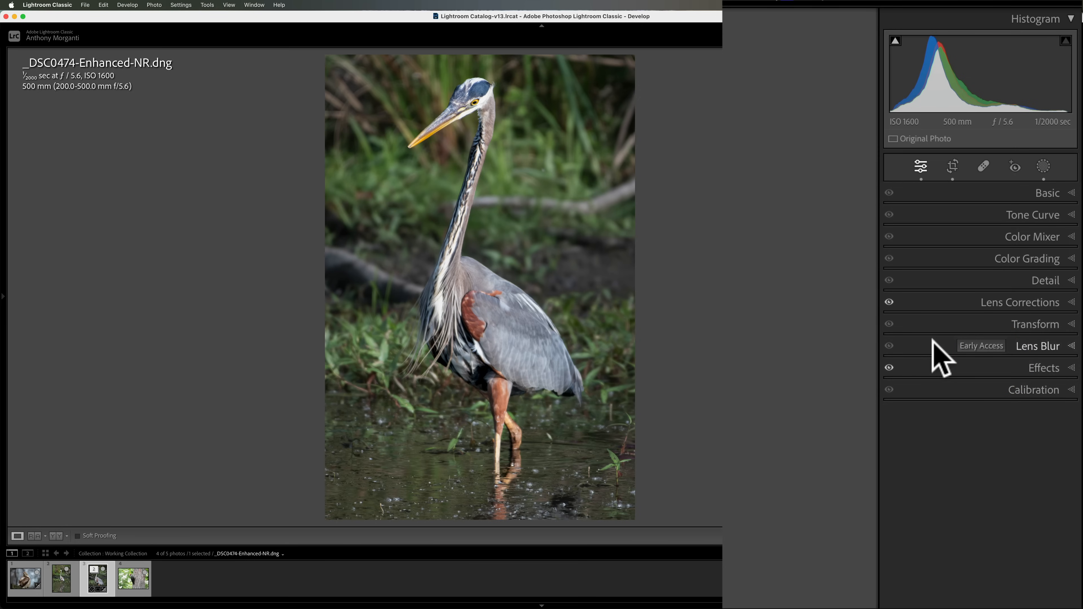
{"action": "key", "text": "backslash"}
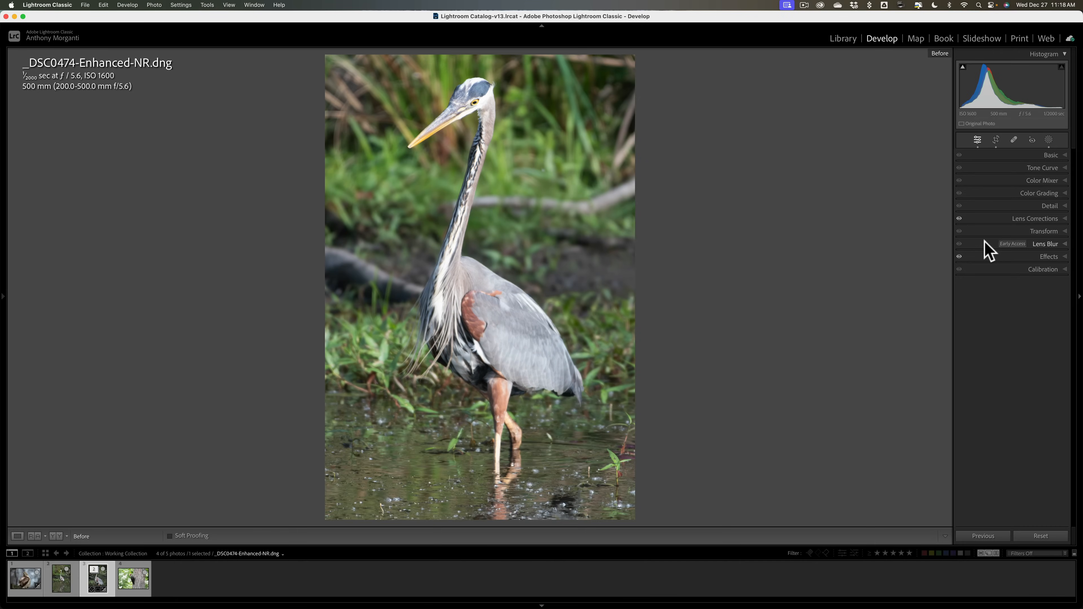
{"action": "key", "text": "backslash"}
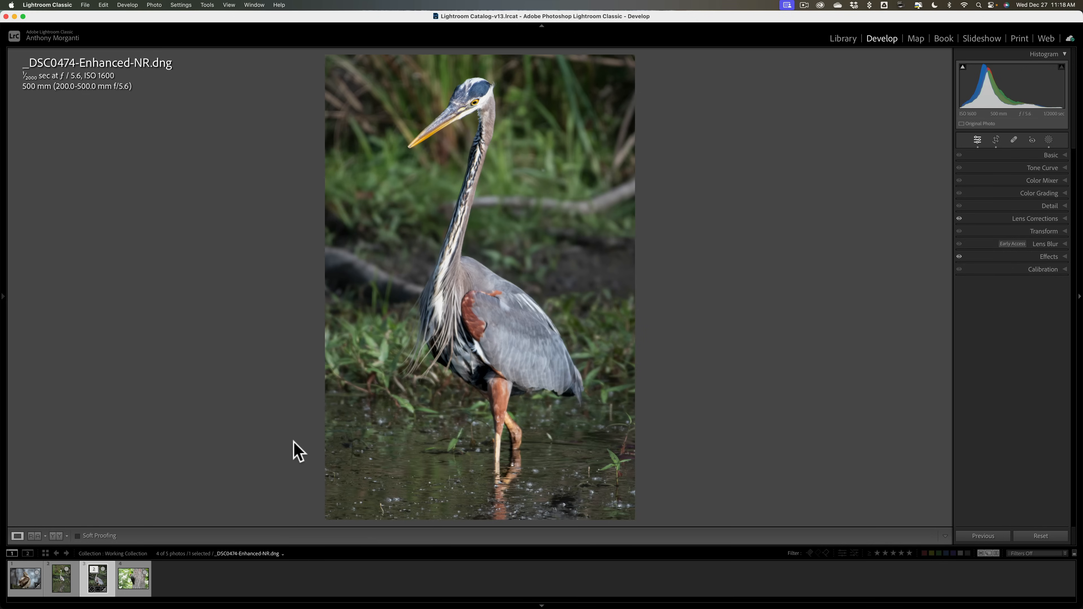
Expand the heron photo stack and compare the original _DSC0474.NEF with the edited _DSC0474-Enhanced-NR.dng.
{"action": "left_click", "coordinate": [59, 581]}
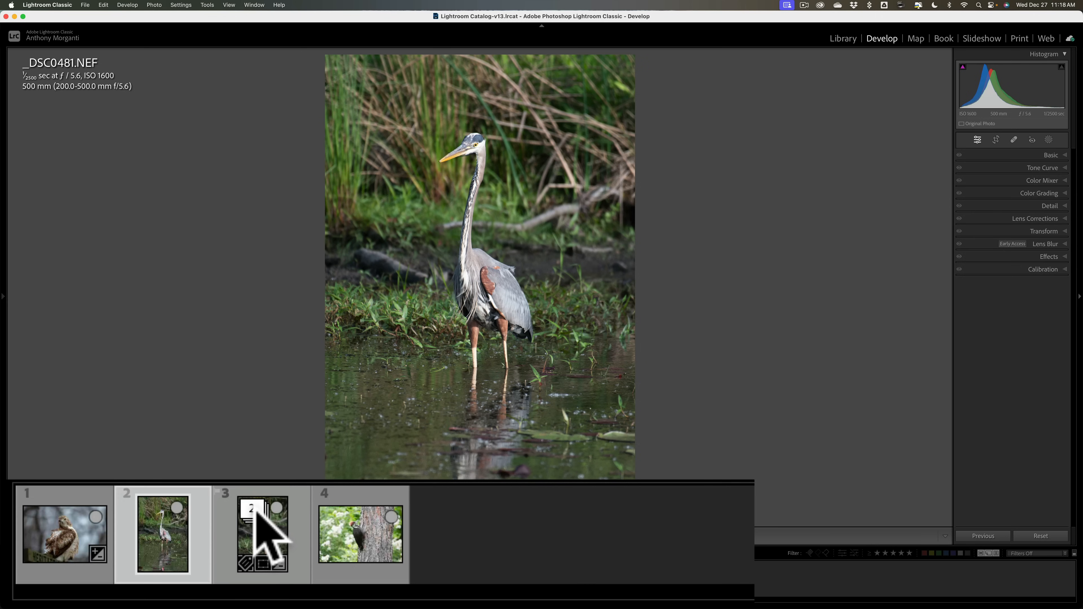
{"action": "left_click", "coordinate": [255, 510]}
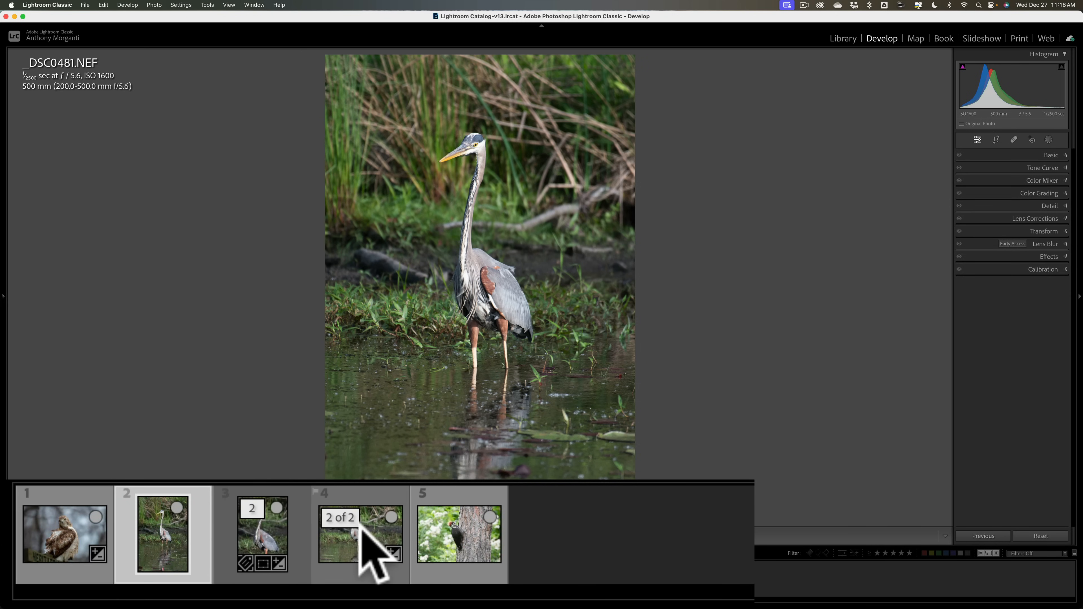
{"action": "left_click", "coordinate": [357, 547]}
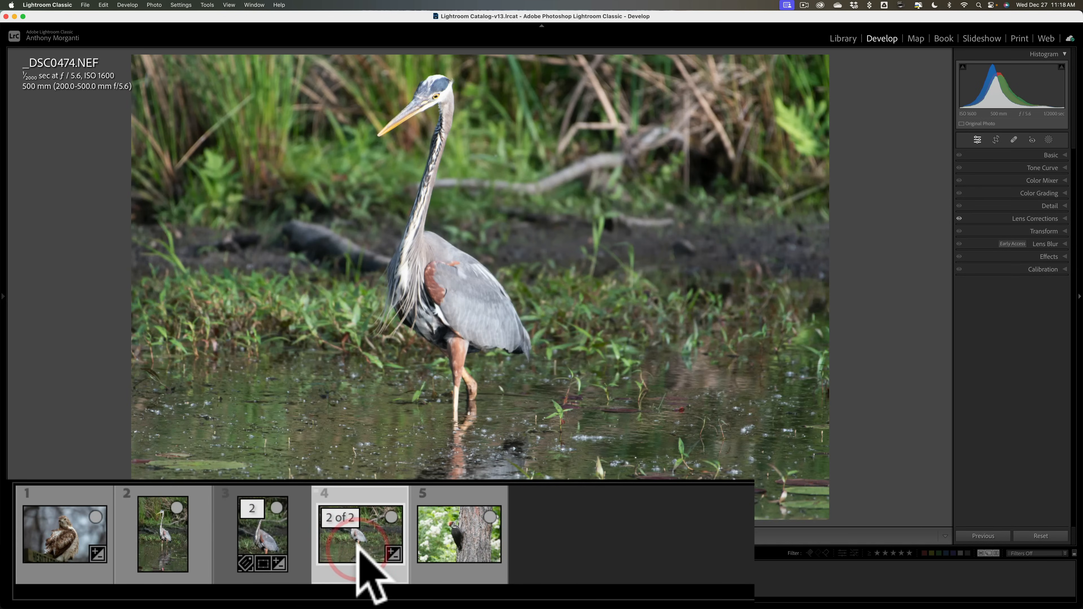
{"action": "left_click", "coordinate": [259, 538]}
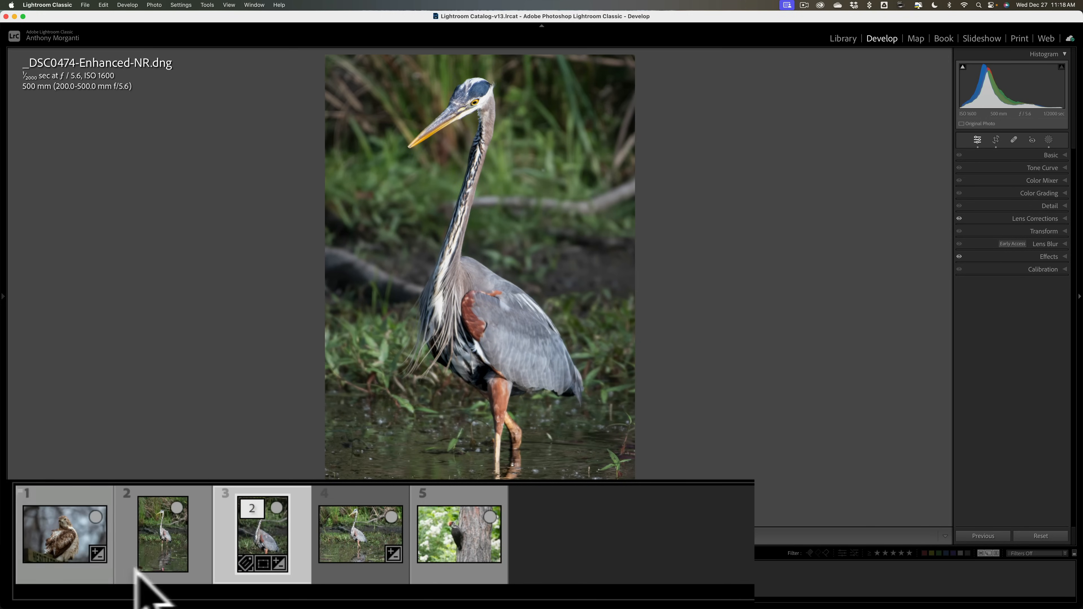
Apply AI Denoise to _DSC0481.NEF at an Amount of 75 with Create Stack on, and expand the resulting stack.
{"action": "left_click", "coordinate": [154, 537]}
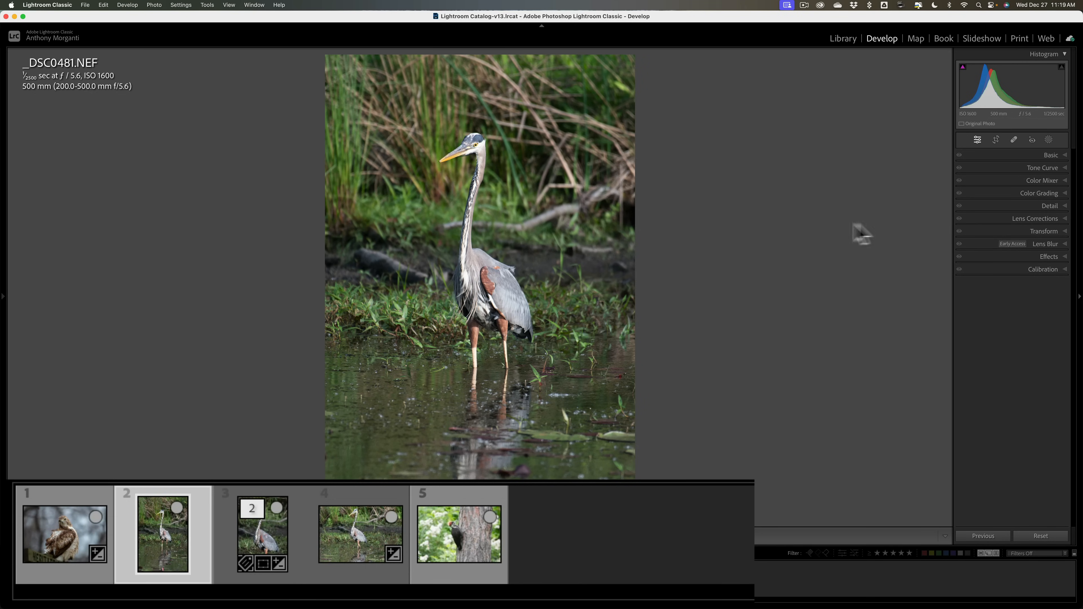
{"action": "left_click", "coordinate": [1053, 207]}
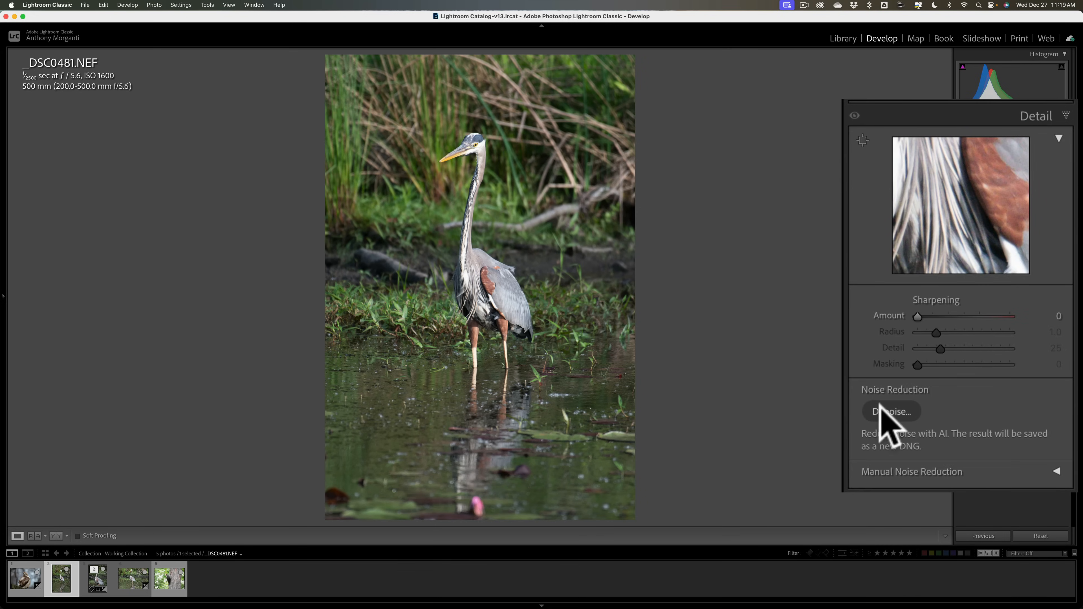
{"action": "left_click", "coordinate": [882, 414]}
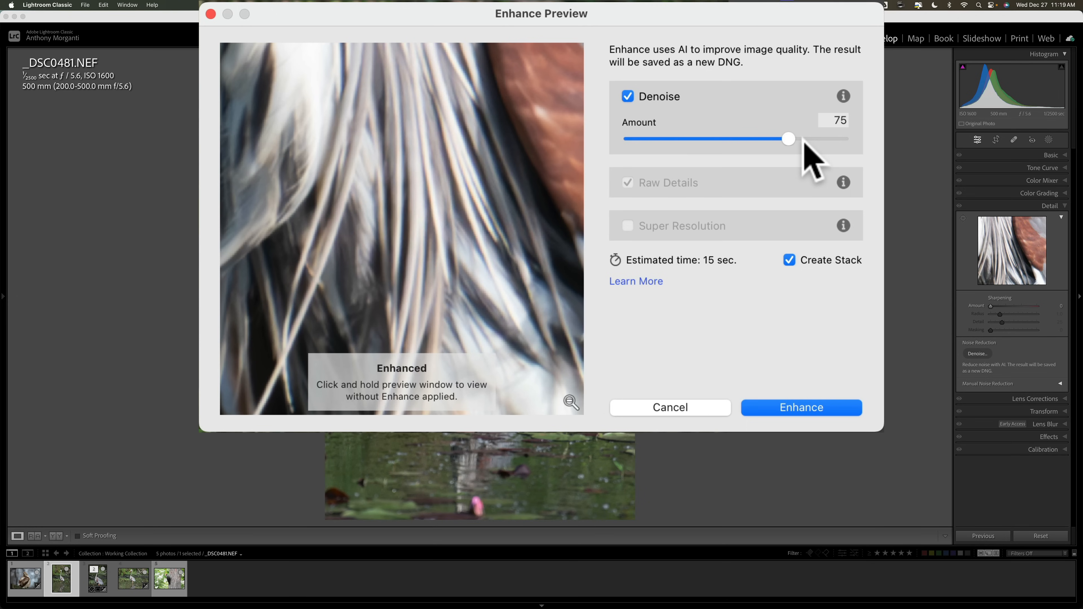
{"action": "left_click", "coordinate": [799, 409]}
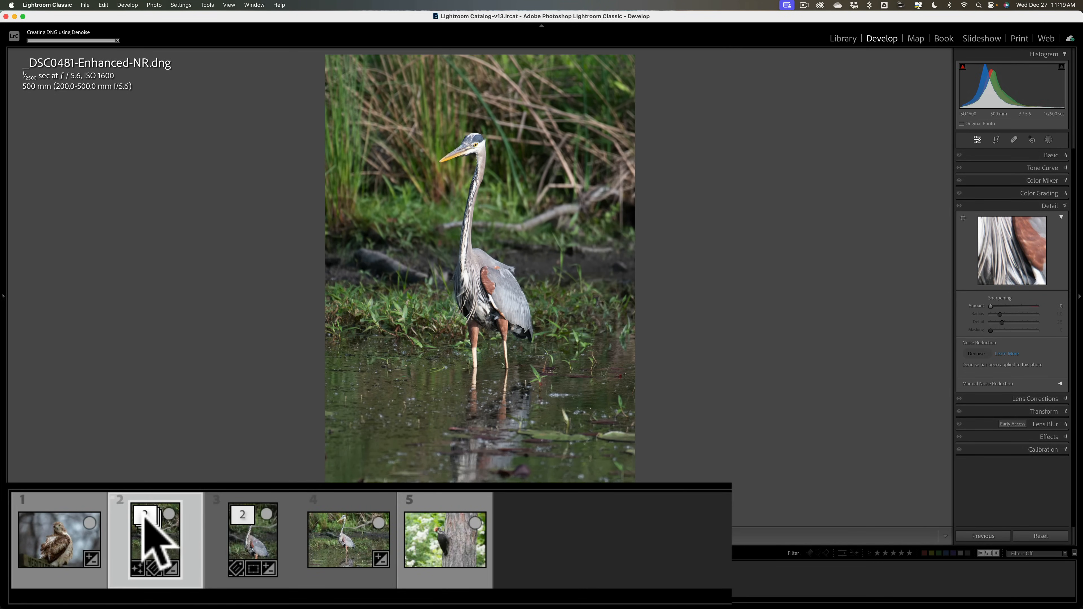
{"action": "left_click", "coordinate": [144, 517]}
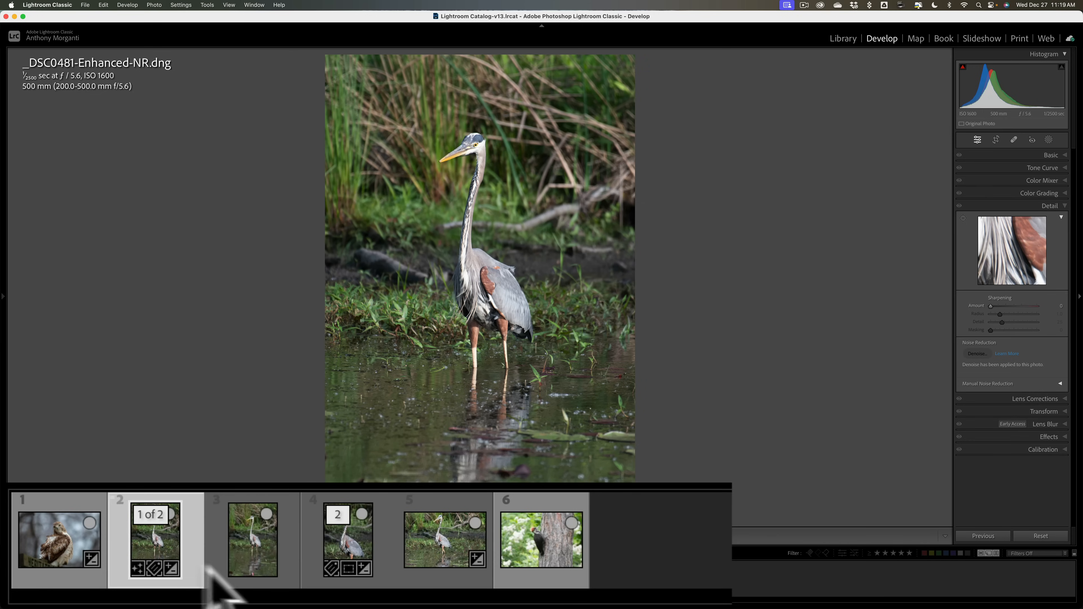
{"action": "left_click", "coordinate": [345, 533]}
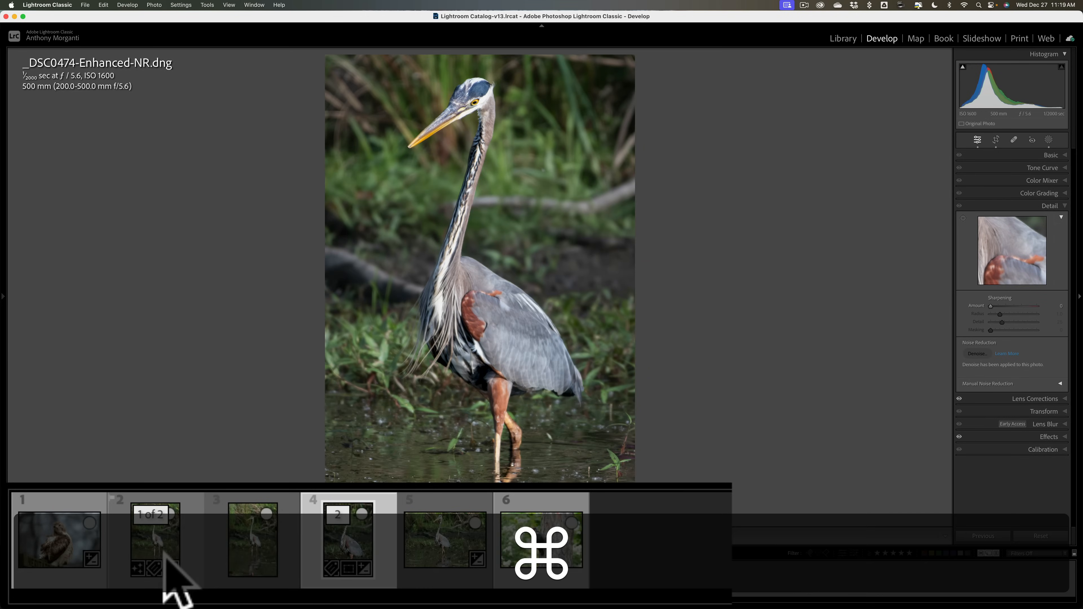
{"action": "left_click", "coordinate": [154, 538], "text": "super"}
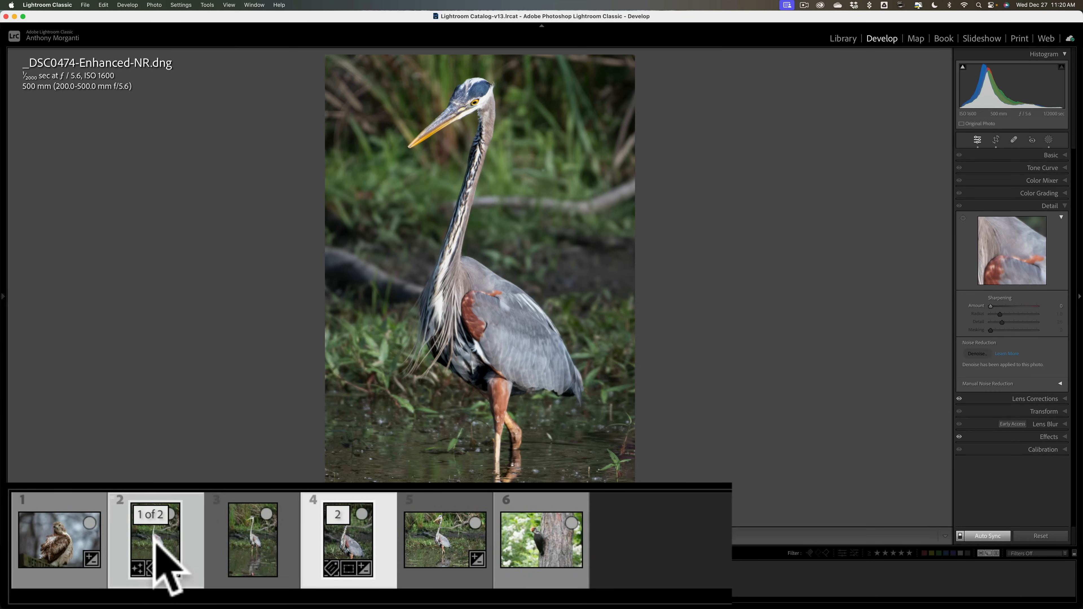
{"action": "left_click", "coordinate": [211, 544]}
{"action": "left_click", "coordinate": [172, 533]}
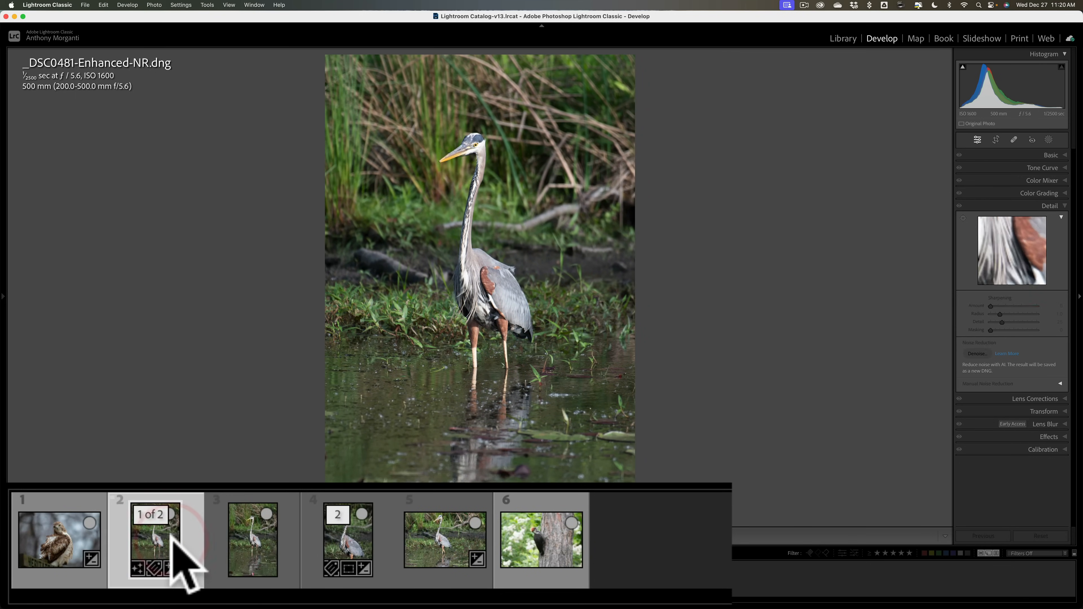
Synchronize all settings except Crop, including both masks, from the edited _DSC0474-Enhanced-NR.dng to _DSC0481-Enhanced-NR.dng.
{"action": "left_click", "coordinate": [341, 541]}
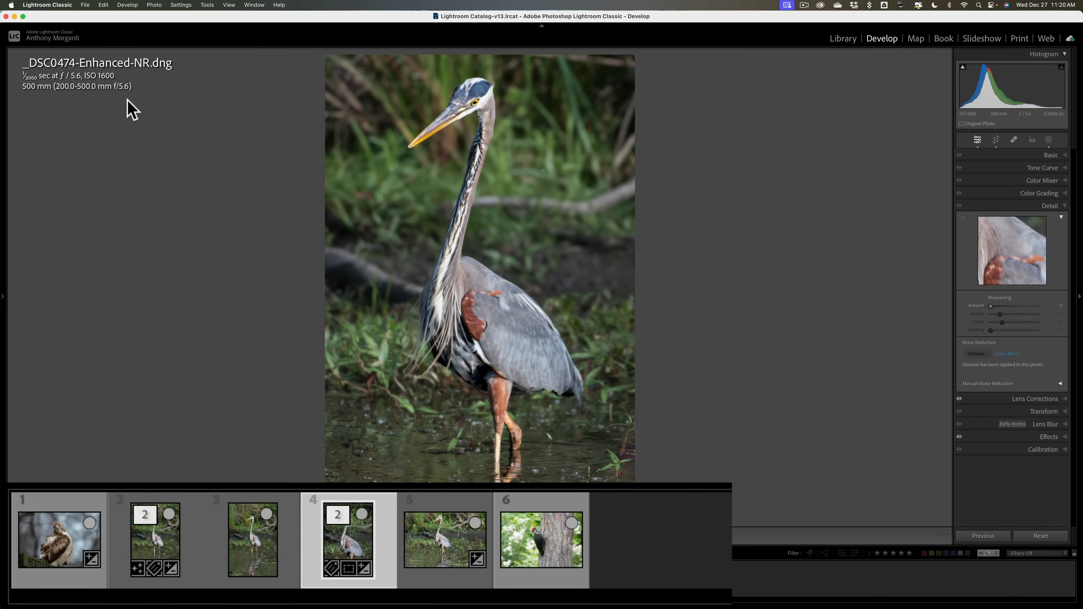
{"action": "left_click", "coordinate": [150, 538], "text": "super"}
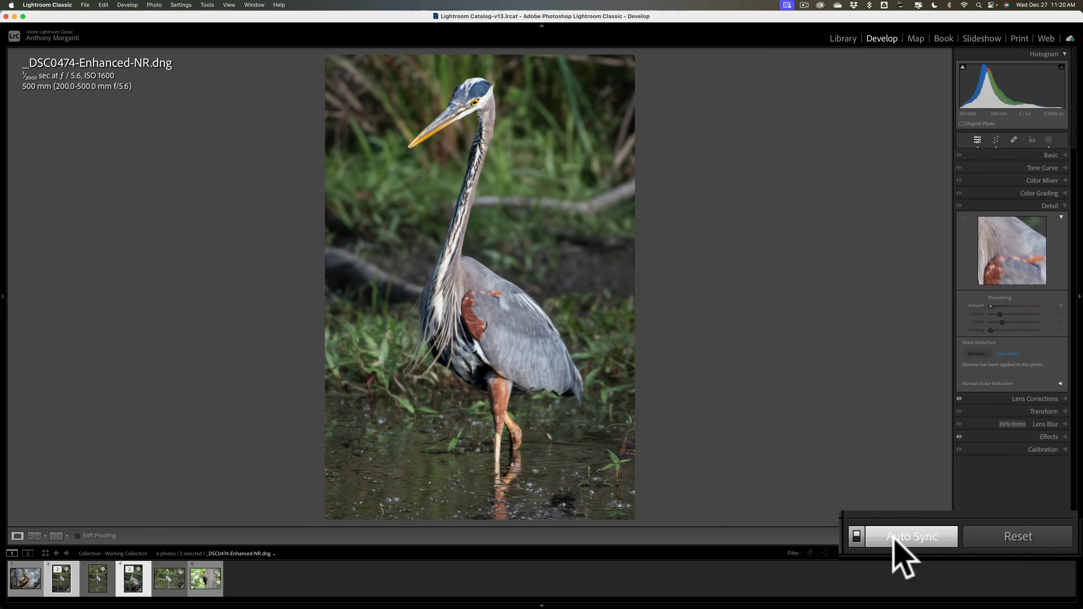
{"action": "left_click", "coordinate": [857, 537]}
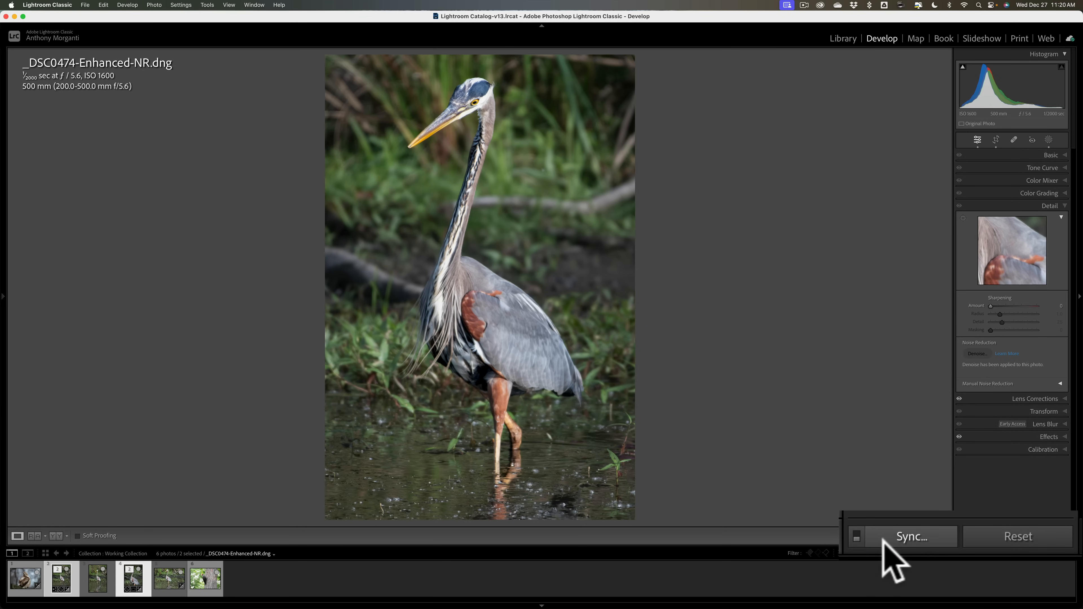
{"action": "left_click", "coordinate": [898, 538]}
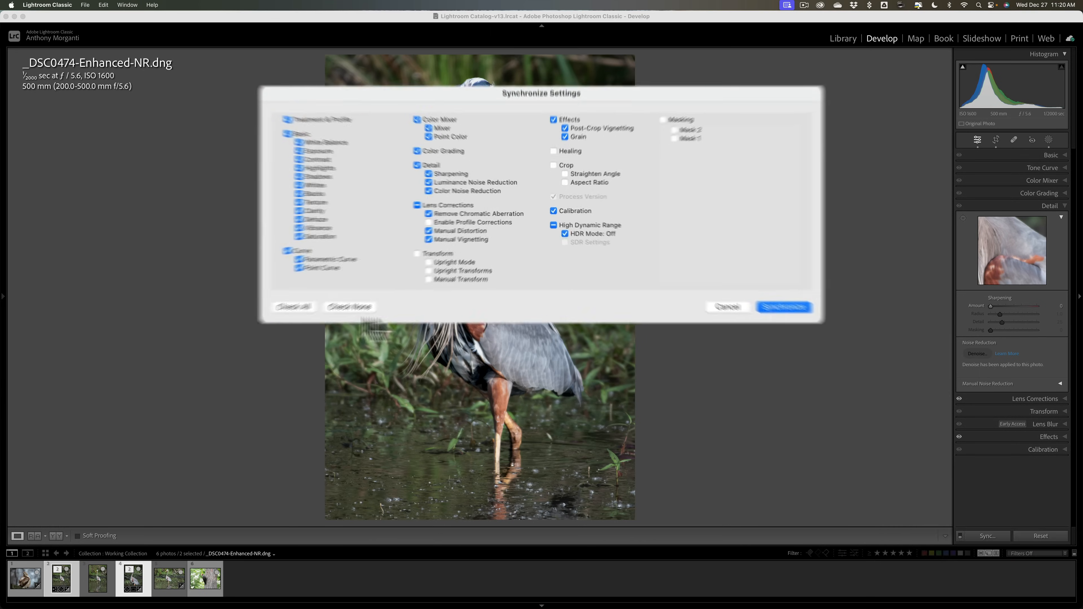
{"action": "left_click", "coordinate": [368, 280]}
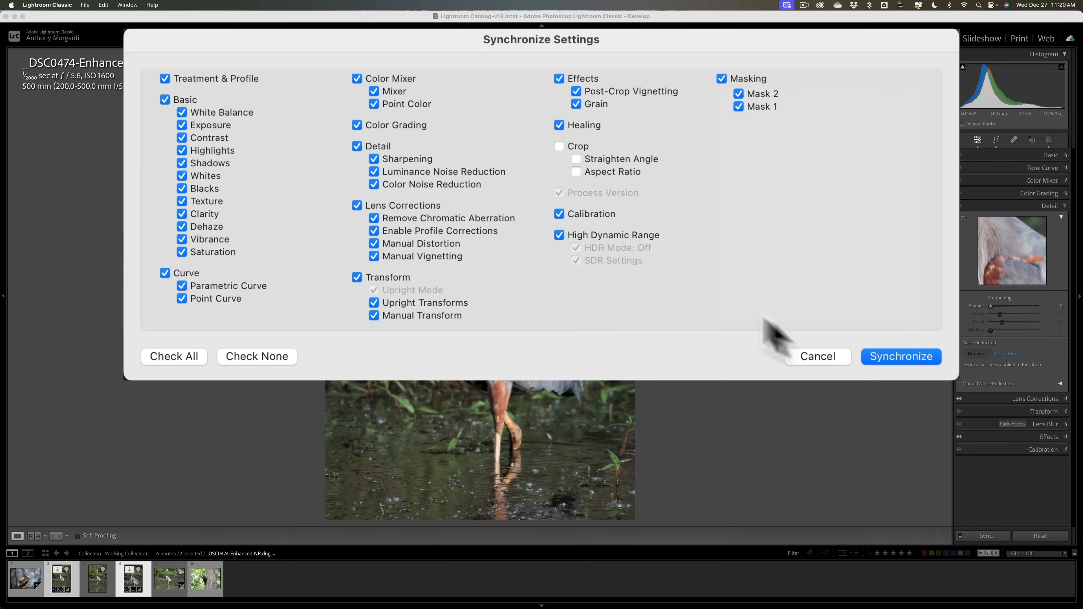
{"action": "left_click", "coordinate": [902, 356]}
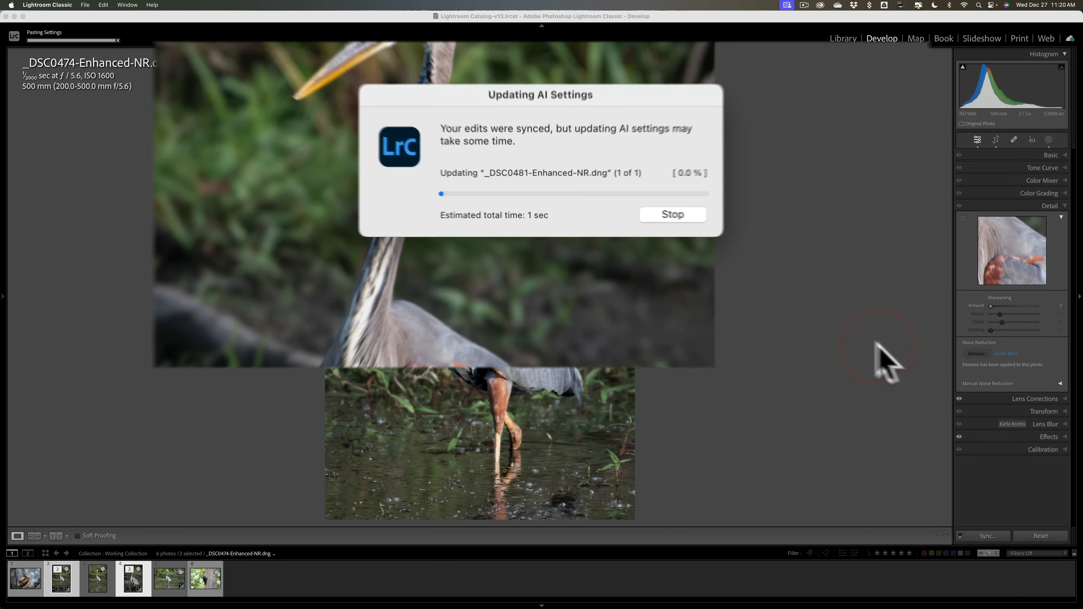
Open _DSC0481-Enhanced-NR.dng and check the synced effects settings, the mask overlays and the subject mask's adjustments.
{"action": "left_click", "coordinate": [93, 580]}
{"action": "left_click", "coordinate": [62, 581]}
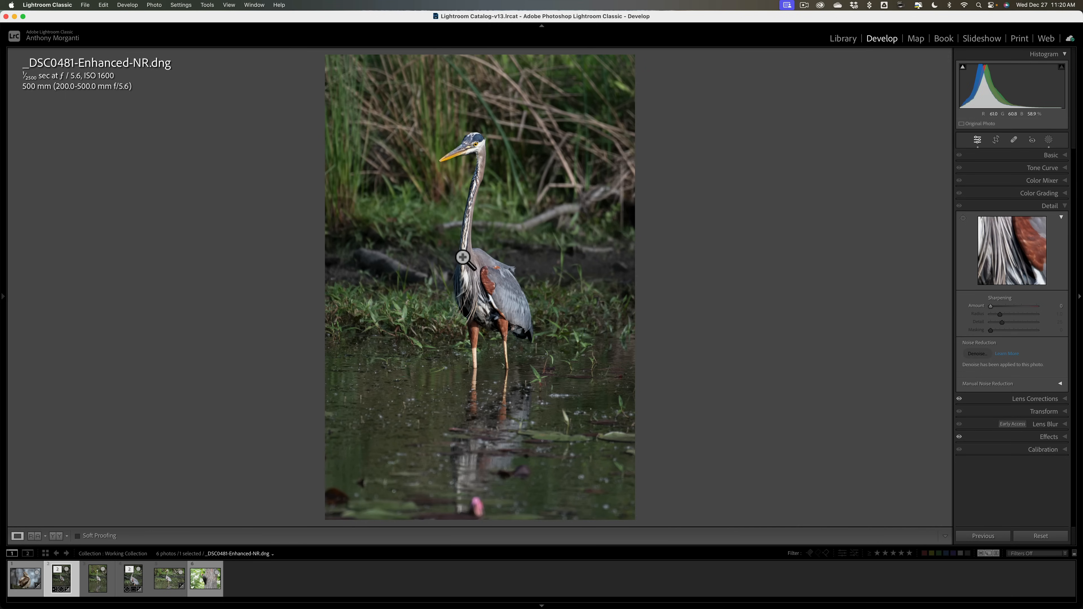
{"action": "left_click", "coordinate": [1049, 208]}
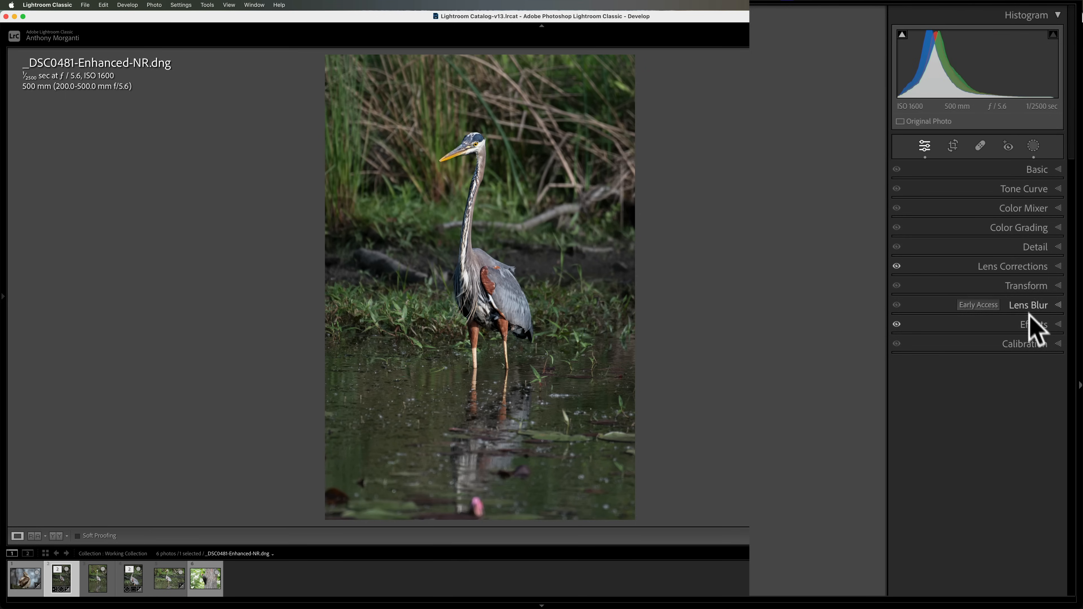
{"action": "left_click", "coordinate": [1033, 326]}
{"action": "left_click", "coordinate": [1032, 326]}
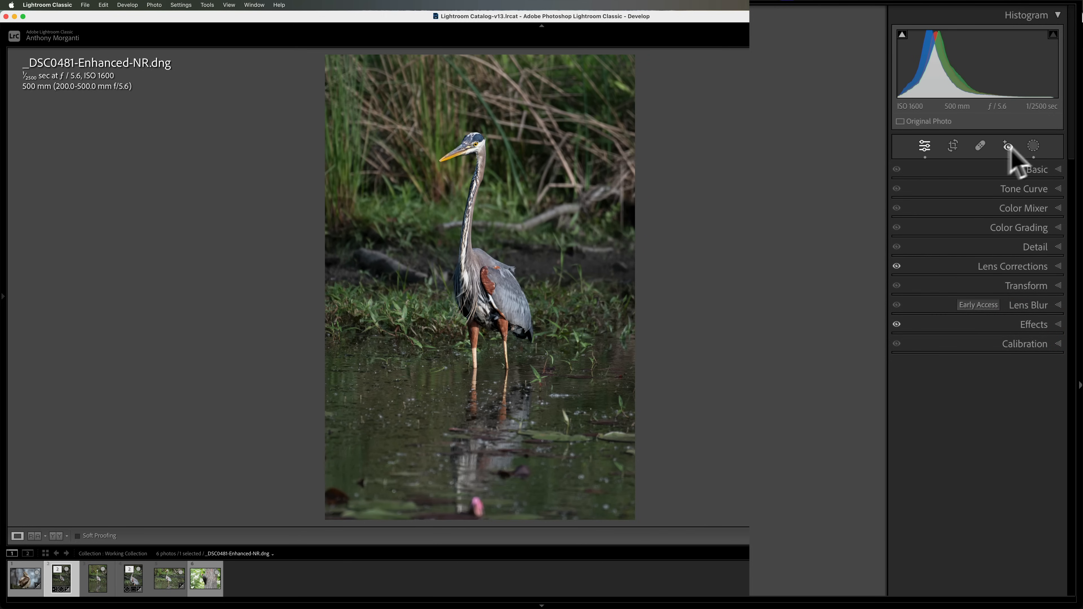
{"action": "left_click", "coordinate": [1034, 145]}
{"action": "mouse_move", "coordinate": [762, 92]}
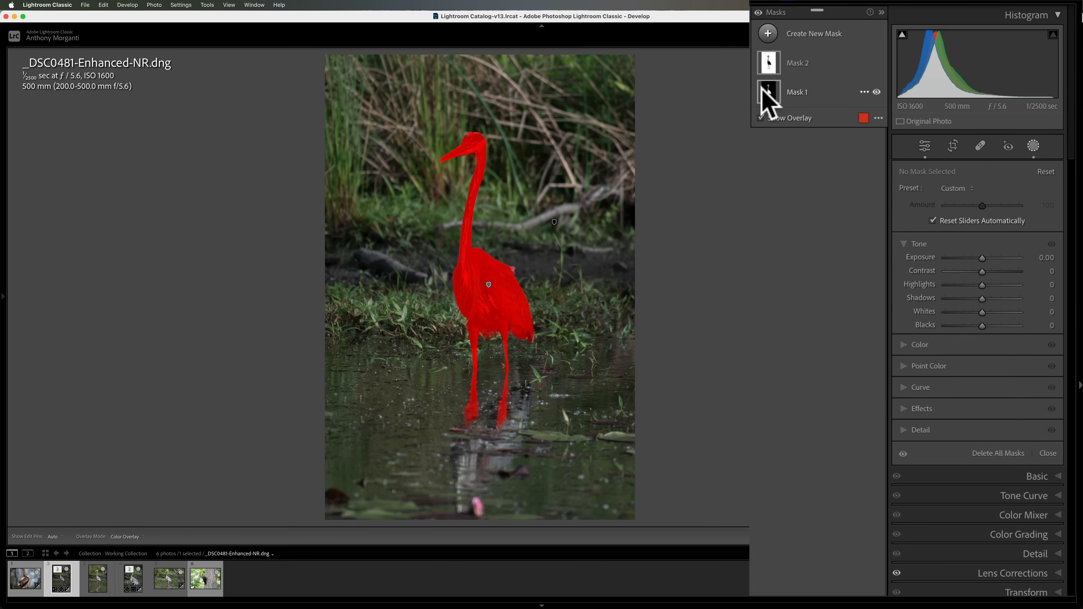
{"action": "mouse_move", "coordinate": [764, 64]}
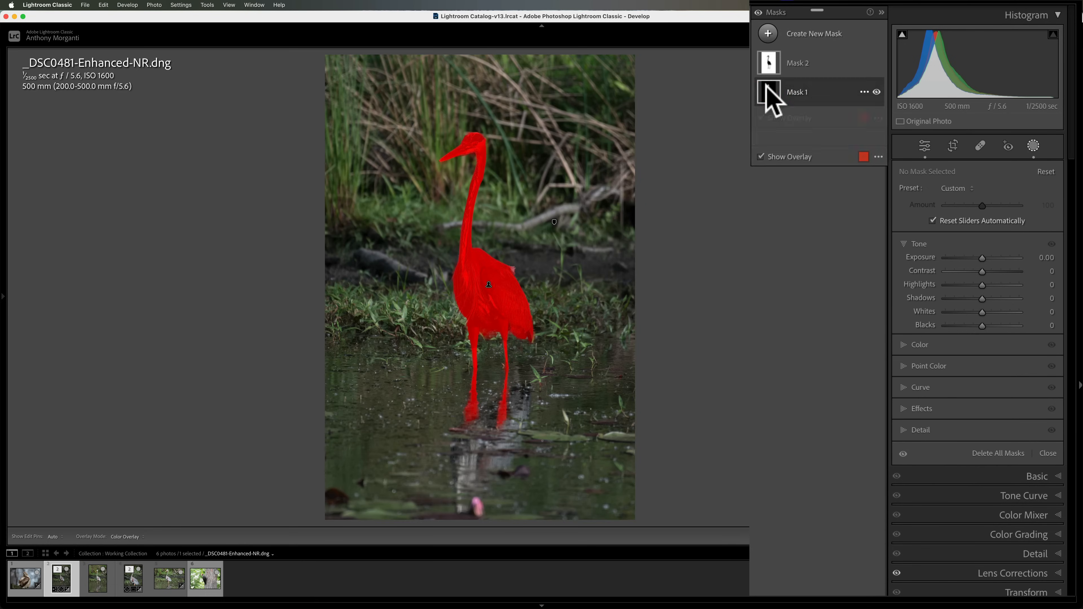
{"action": "left_click", "coordinate": [769, 93]}
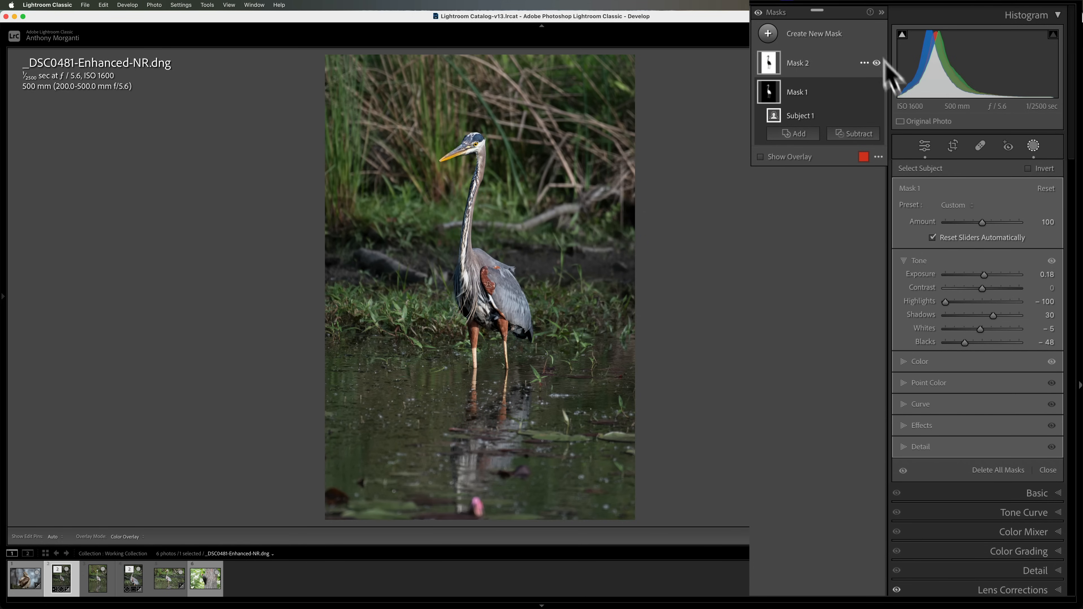
{"action": "left_click", "coordinate": [1033, 145]}
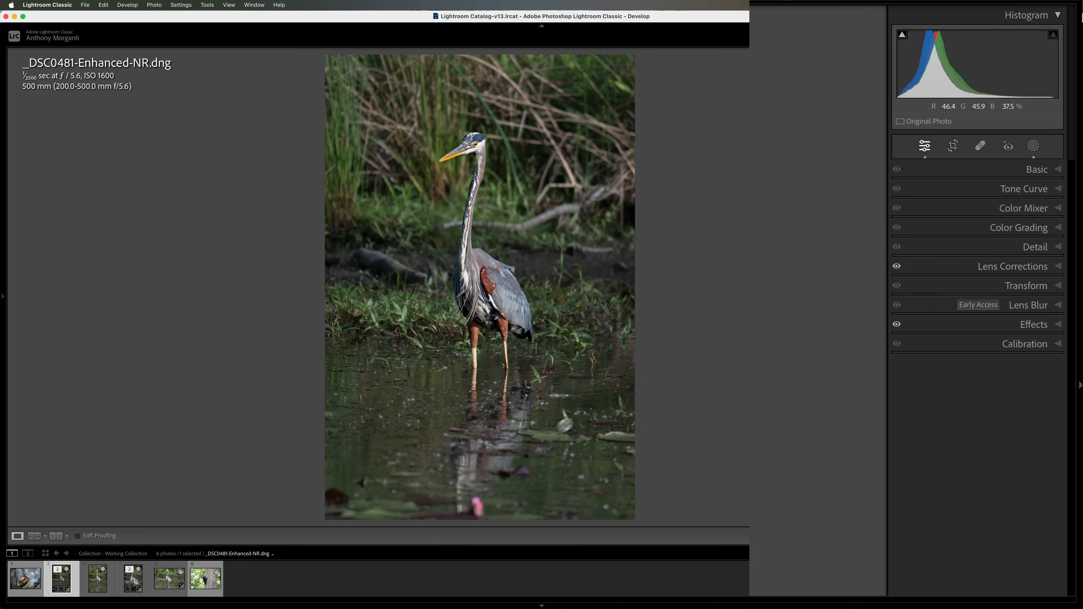
Crop _DSC0481-Enhanced-NR.dng tighter around the heron, keeping the Original aspect ratio.
{"action": "left_click", "coordinate": [952, 146]}
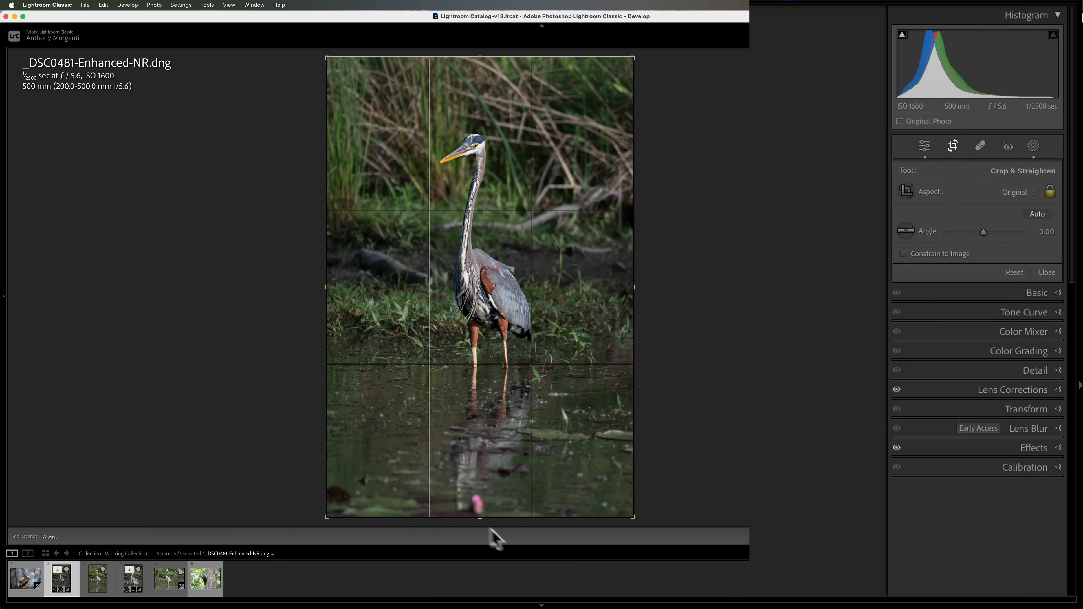
{"action": "left_click_drag", "start_coordinate": [480, 519], "coordinate": [481, 486]}
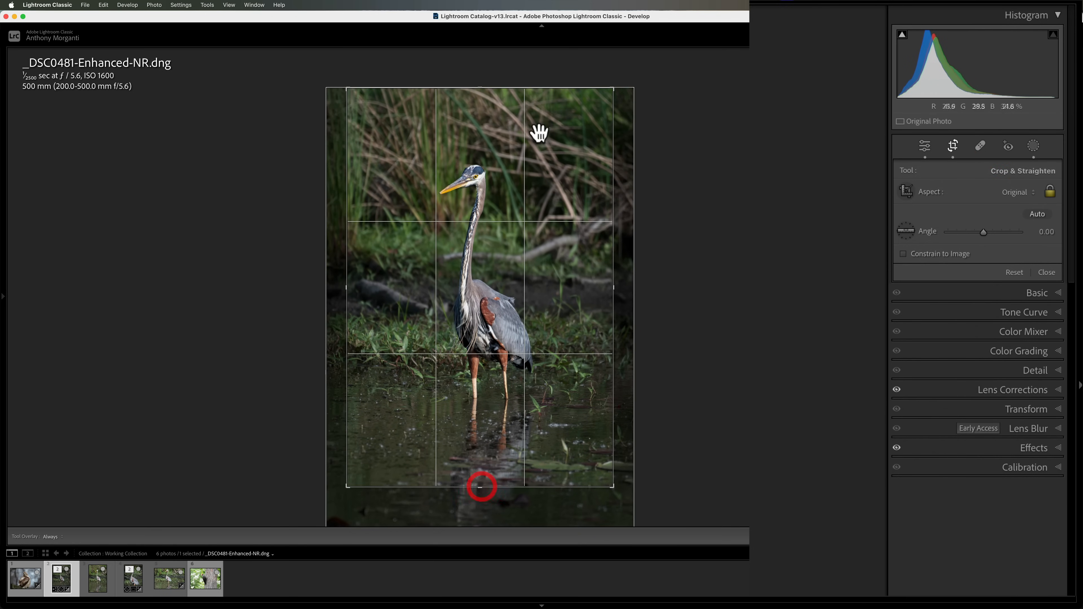
{"action": "left_click_drag", "start_coordinate": [478, 87], "coordinate": [478, 110]}
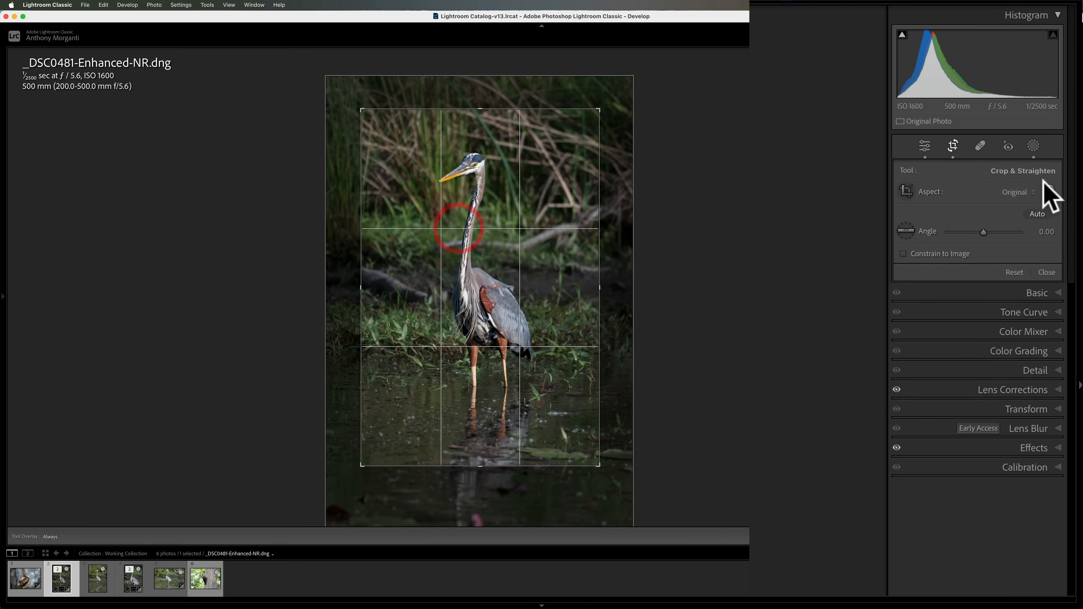
{"action": "left_click", "coordinate": [953, 146]}
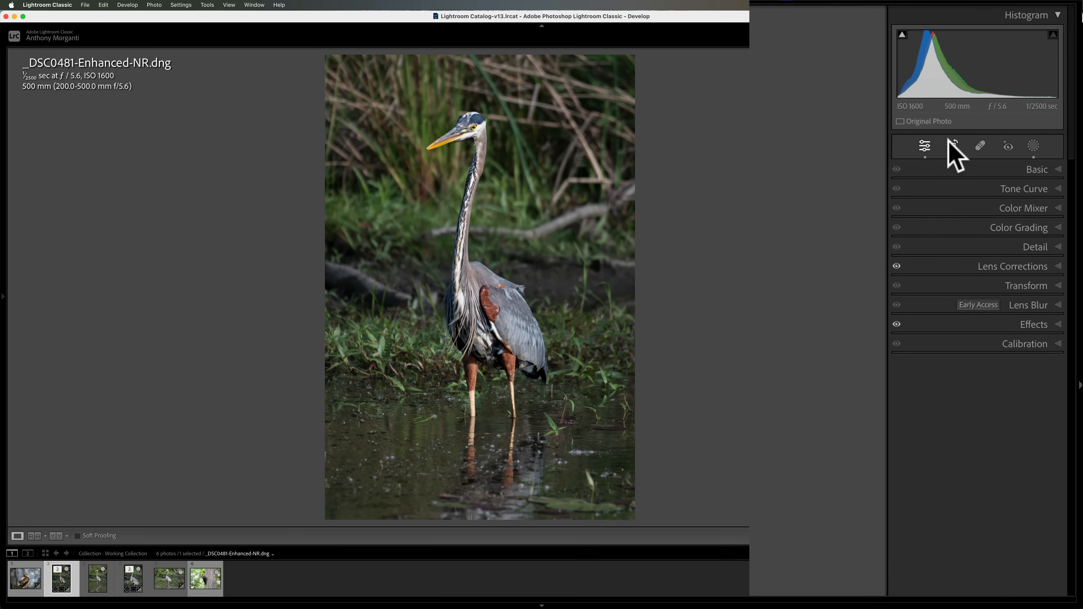
Open the woodpecker photo _DSC2037.NEF and inspect the noise around the bird's head up close.
{"action": "left_click", "coordinate": [211, 576]}
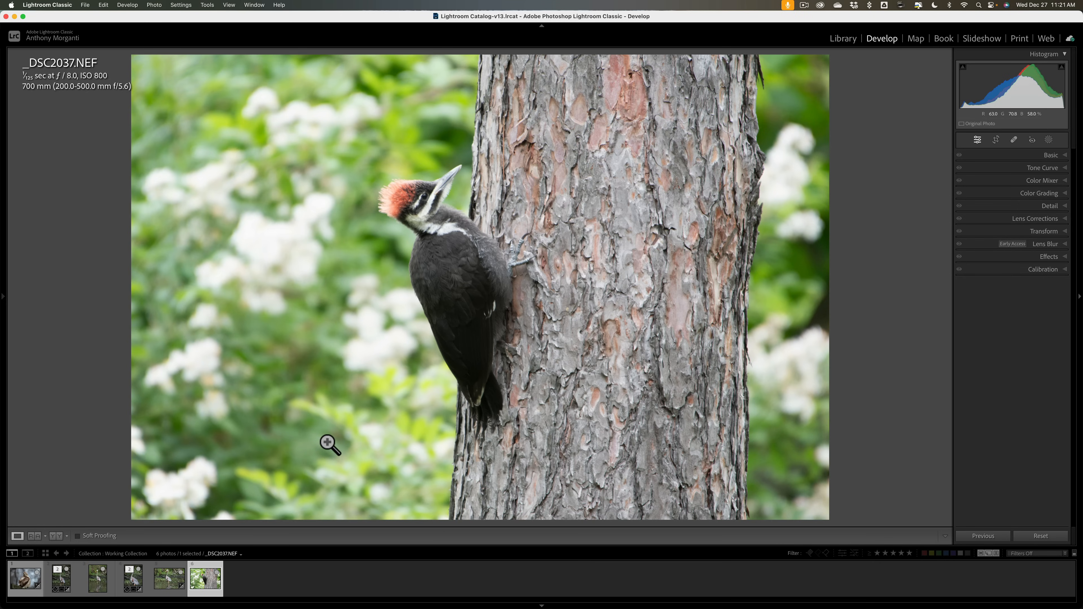
{"action": "left_click", "coordinate": [377, 211]}
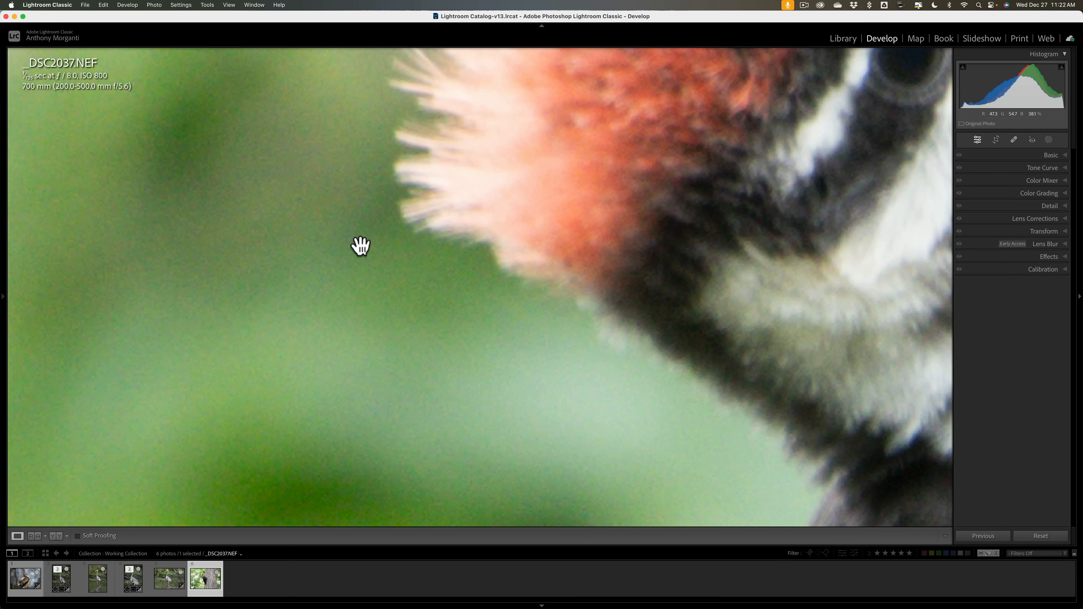
{"action": "left_click", "coordinate": [360, 246]}
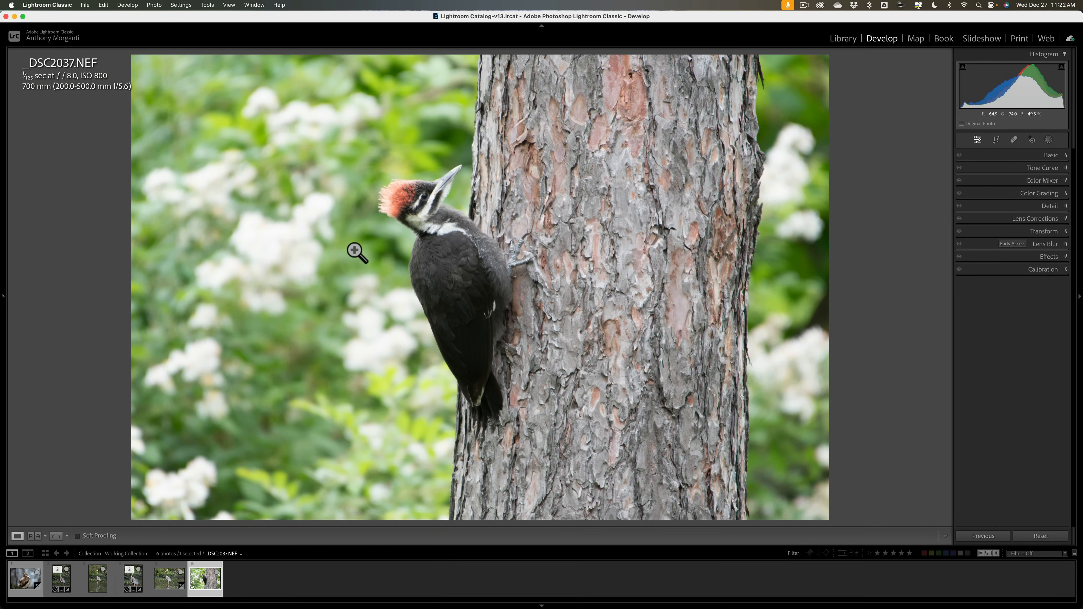
Remove chromatic aberration and enable profile corrections on the woodpecker photo.
{"action": "left_click", "coordinate": [1050, 206]}
{"action": "left_click", "coordinate": [1050, 206]}
{"action": "left_click", "coordinate": [1049, 219]}
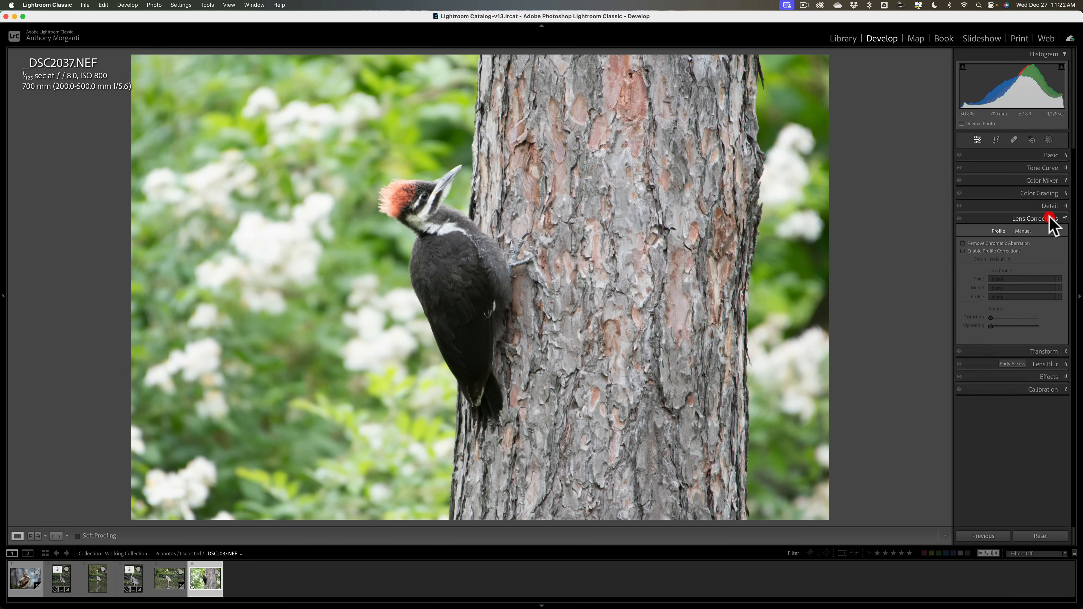
{"action": "left_click", "coordinate": [963, 244]}
{"action": "left_click", "coordinate": [962, 250]}
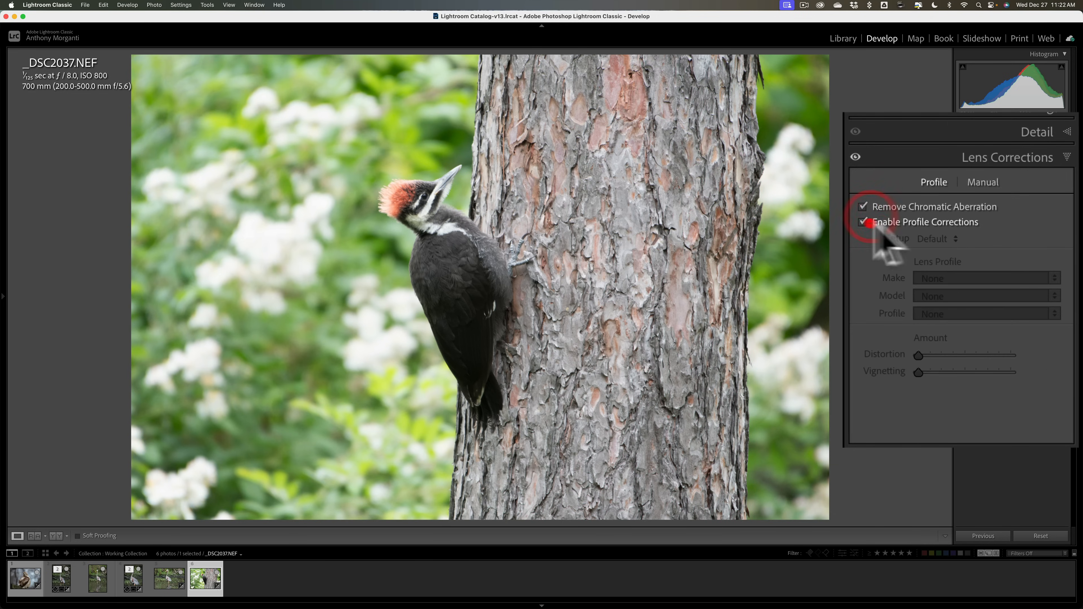
{"action": "left_click", "coordinate": [996, 158]}
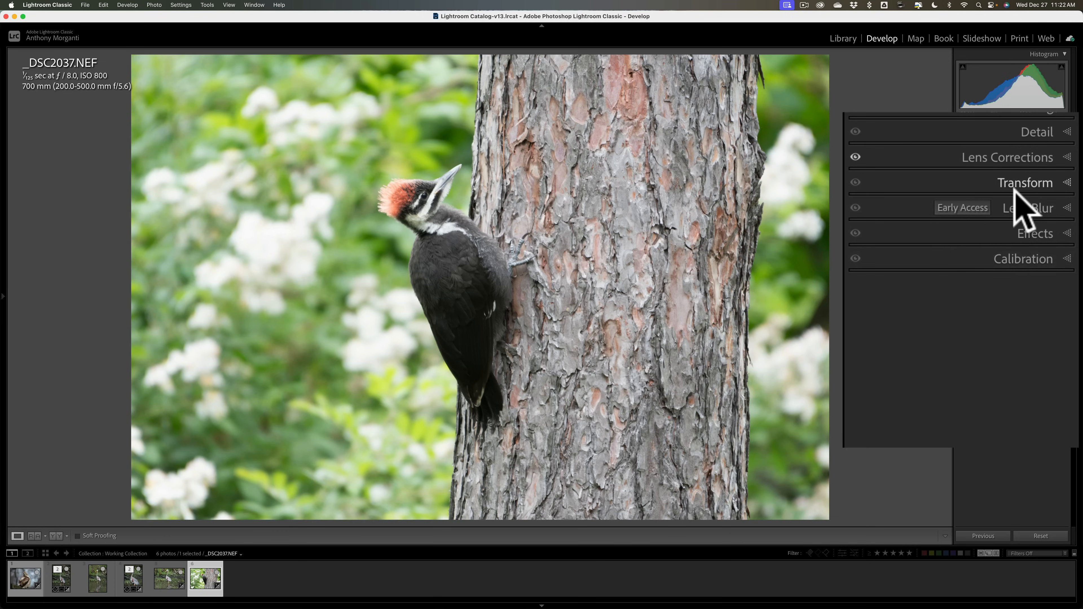
Run AI Denoise on the woodpecker photo with Amount 64 and Create Stack off, previewing the effect on the bird's head.
{"action": "left_click", "coordinate": [1032, 132]}
{"action": "left_click", "coordinate": [892, 428]}
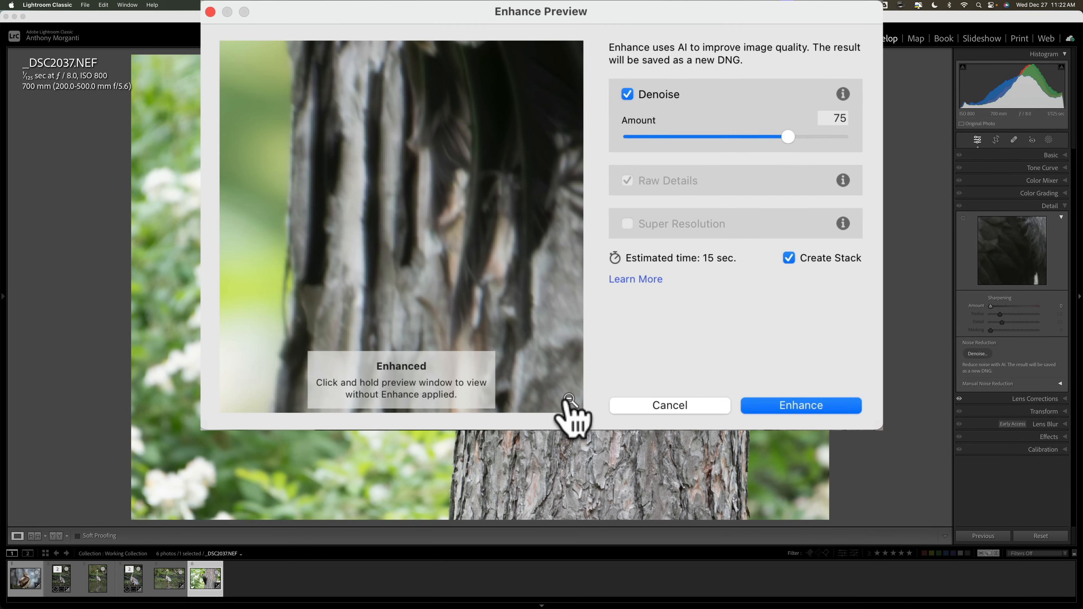
{"action": "left_click", "coordinate": [483, 351]}
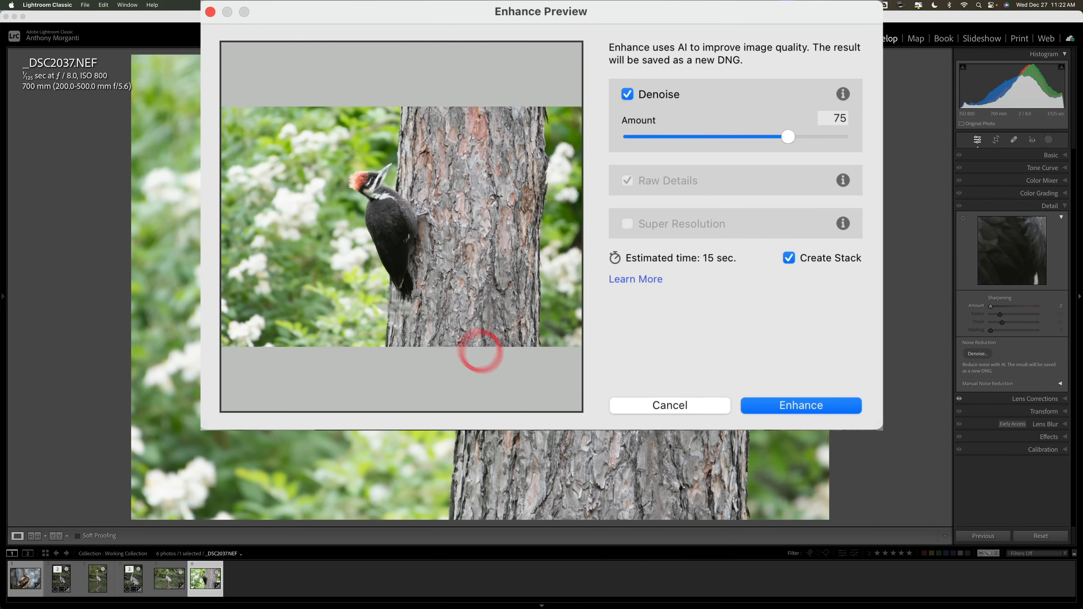
{"action": "left_click", "coordinate": [375, 174]}
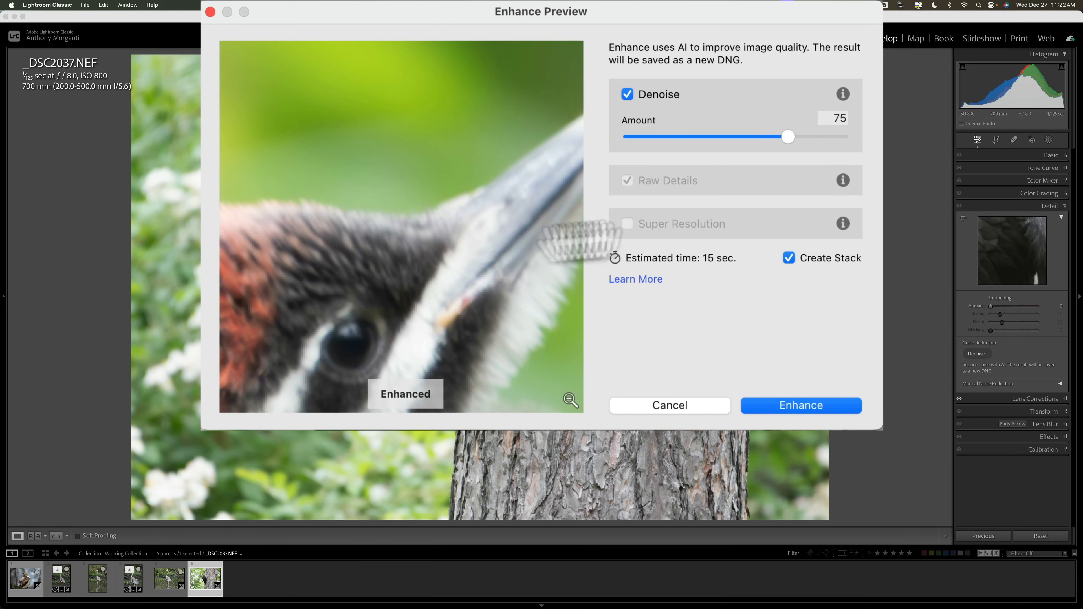
{"action": "left_click_drag", "start_coordinate": [730, 136], "coordinate": [734, 136]}
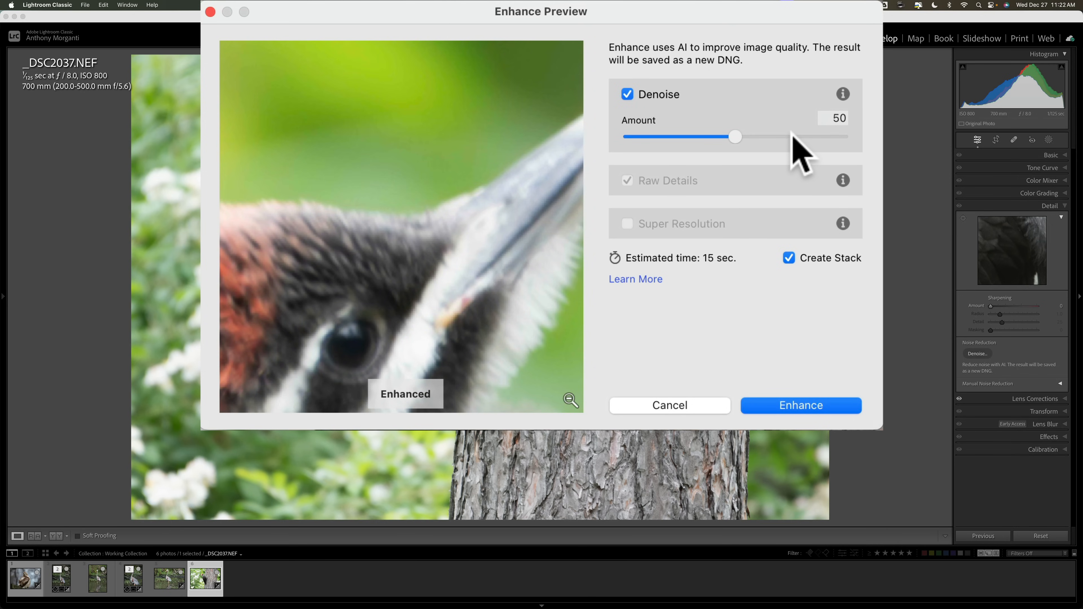
{"action": "left_click_drag", "start_coordinate": [768, 134], "coordinate": [764, 136]}
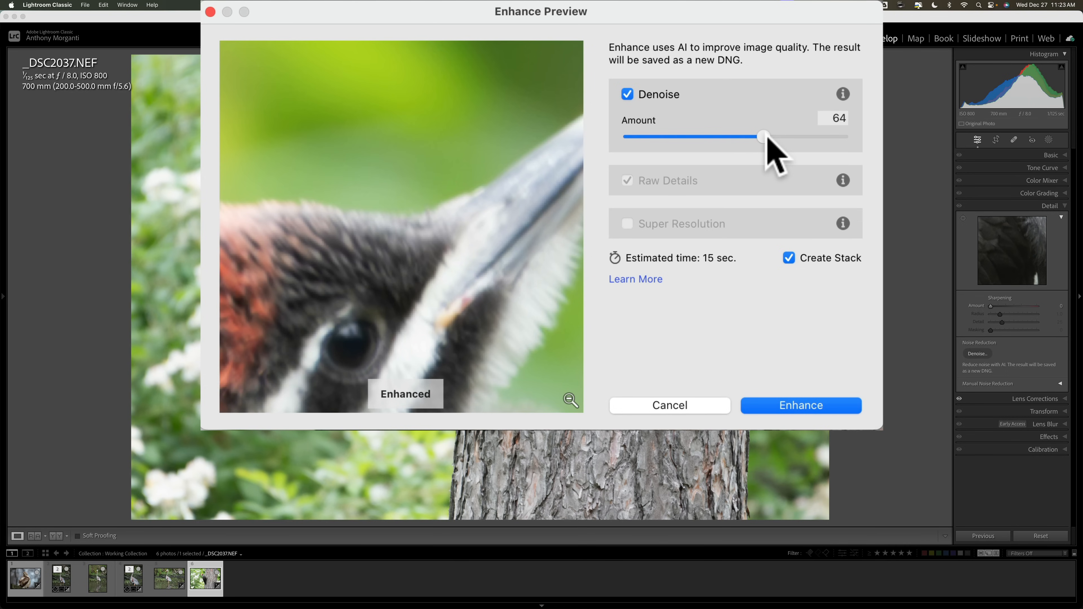
{"action": "left_click", "coordinate": [788, 259]}
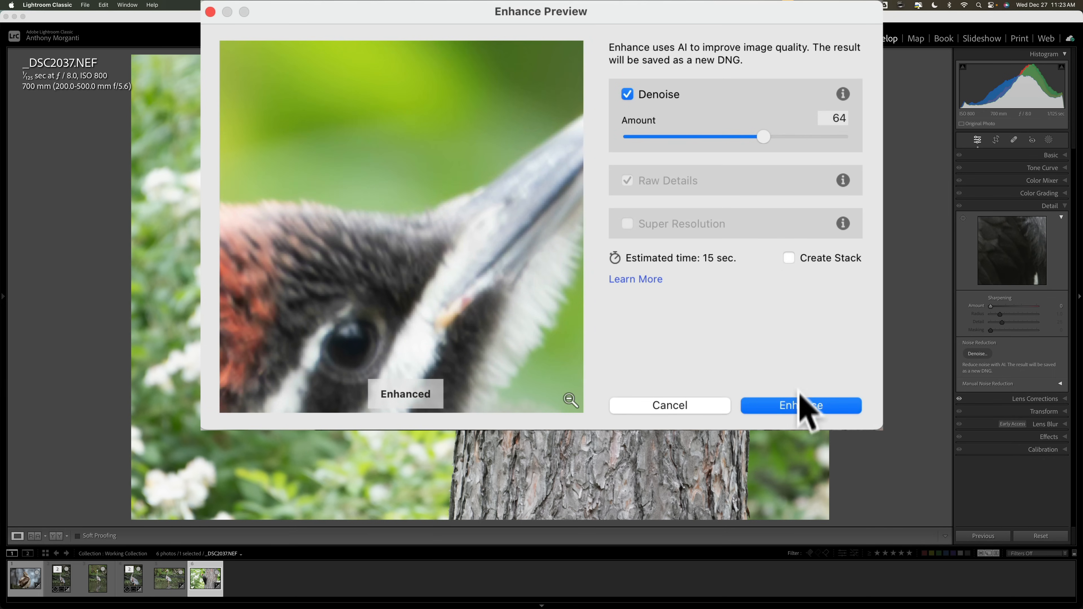
{"action": "left_click", "coordinate": [802, 404]}
{"action": "left_click", "coordinate": [743, 366]}
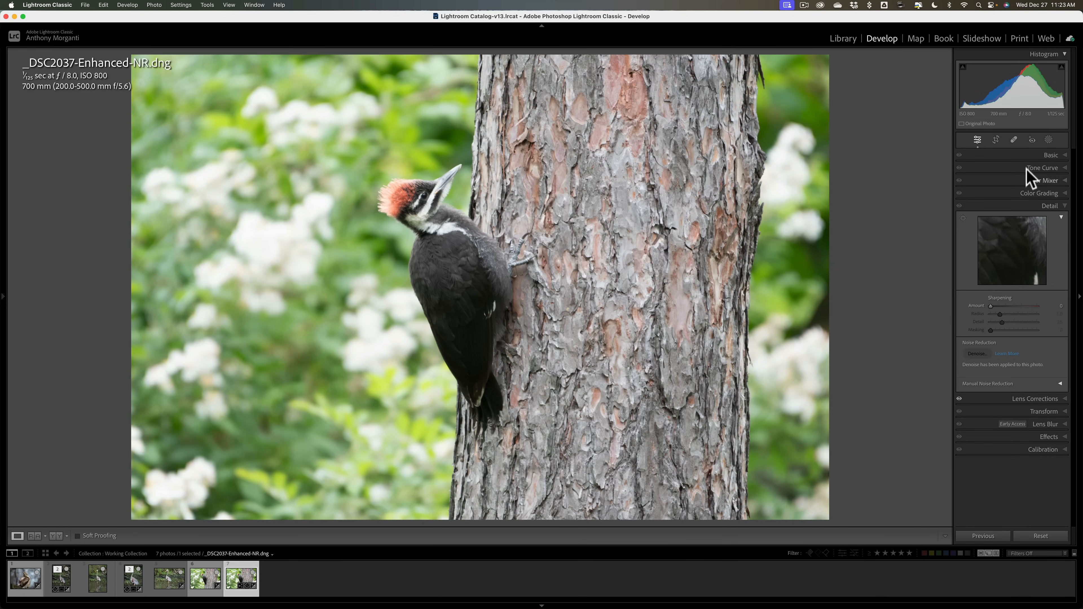
Crop _DSC2037-Enhanced-NR.dng to portrait orientation tightly around the woodpecker, keeping the Original aspect ratio.
{"action": "left_click", "coordinate": [995, 139]}
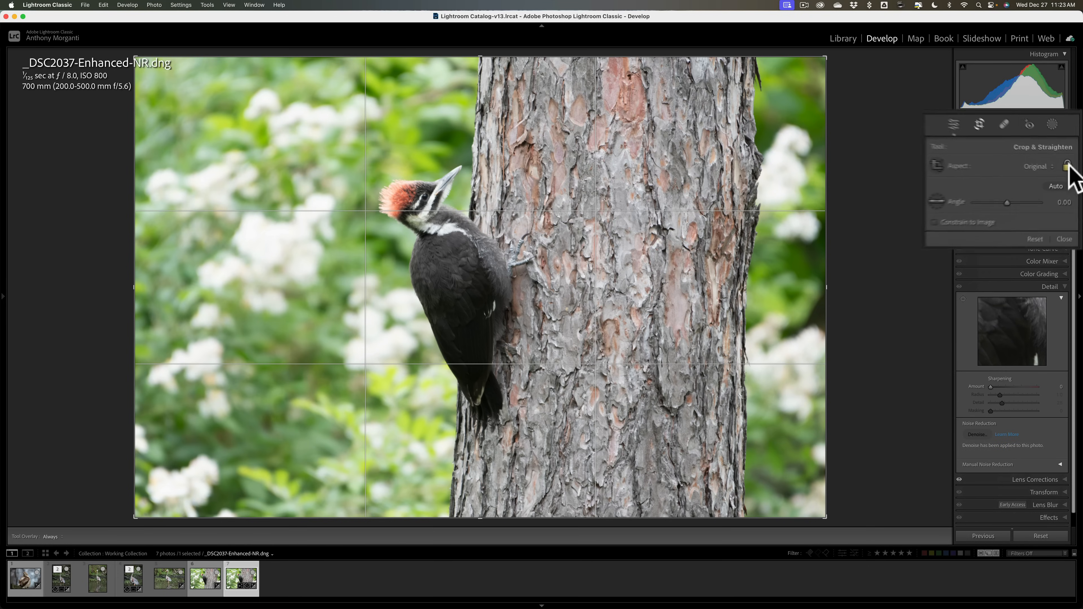
{"action": "key", "text": "x"}
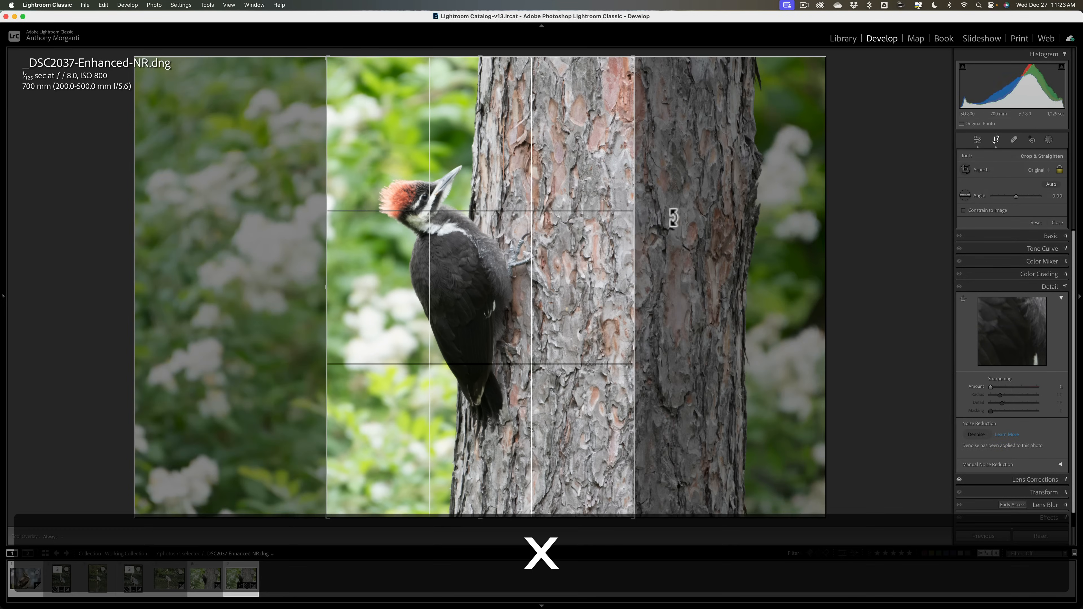
{"action": "left_click_drag", "start_coordinate": [479, 56], "coordinate": [477, 101]}
{"action": "left_click_drag", "start_coordinate": [495, 211], "coordinate": [507, 285]}
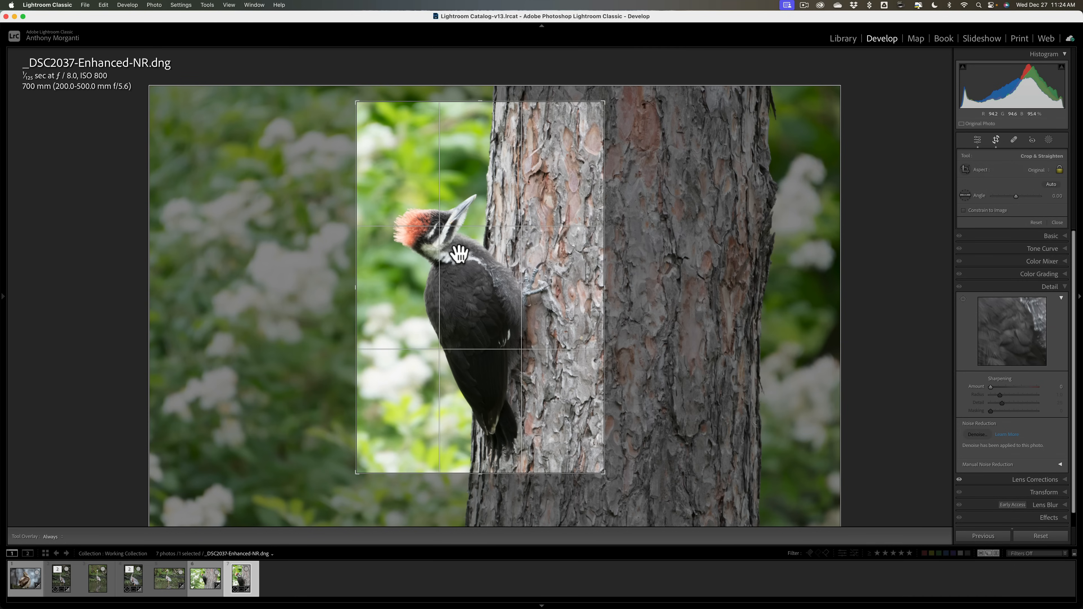
{"action": "left_click_drag", "start_coordinate": [481, 99], "coordinate": [479, 121]}
{"action": "left_click_drag", "start_coordinate": [475, 244], "coordinate": [478, 244]}
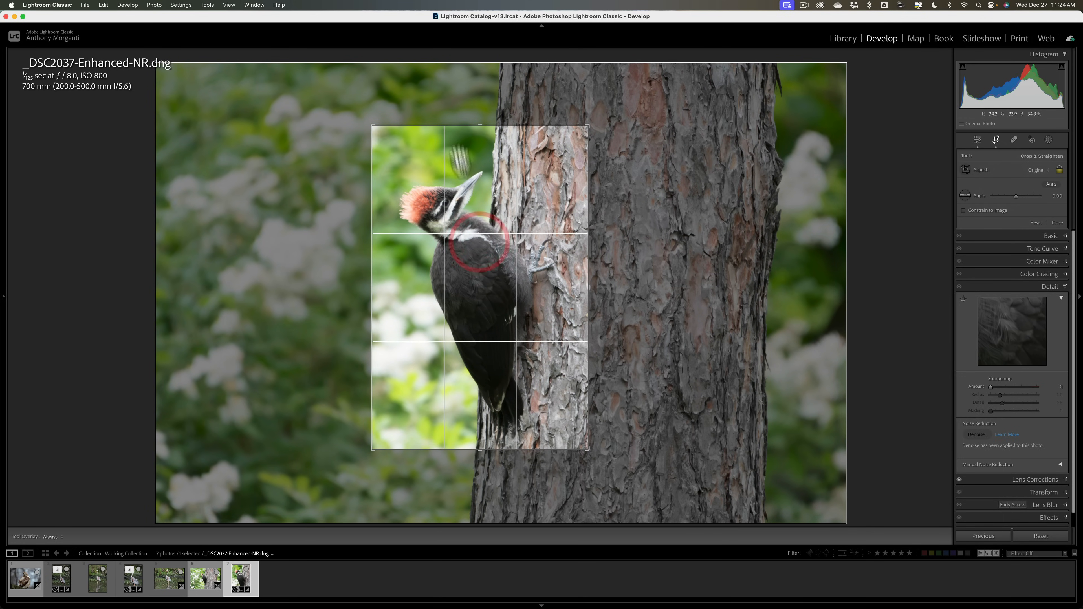
{"action": "left_click_drag", "start_coordinate": [479, 126], "coordinate": [477, 122]}
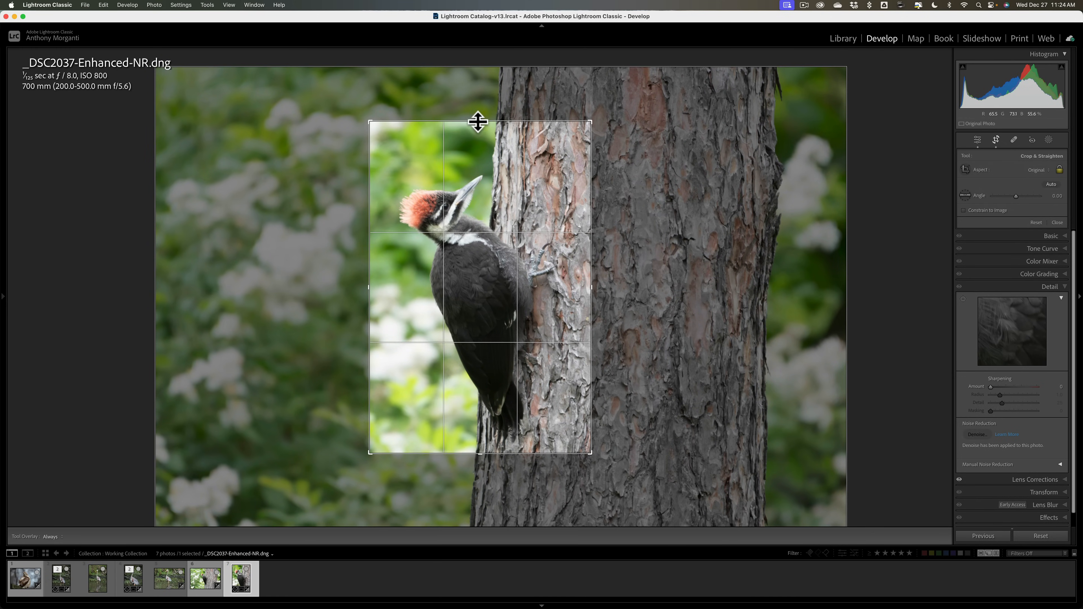
{"action": "left_click_drag", "start_coordinate": [466, 223], "coordinate": [464, 224]}
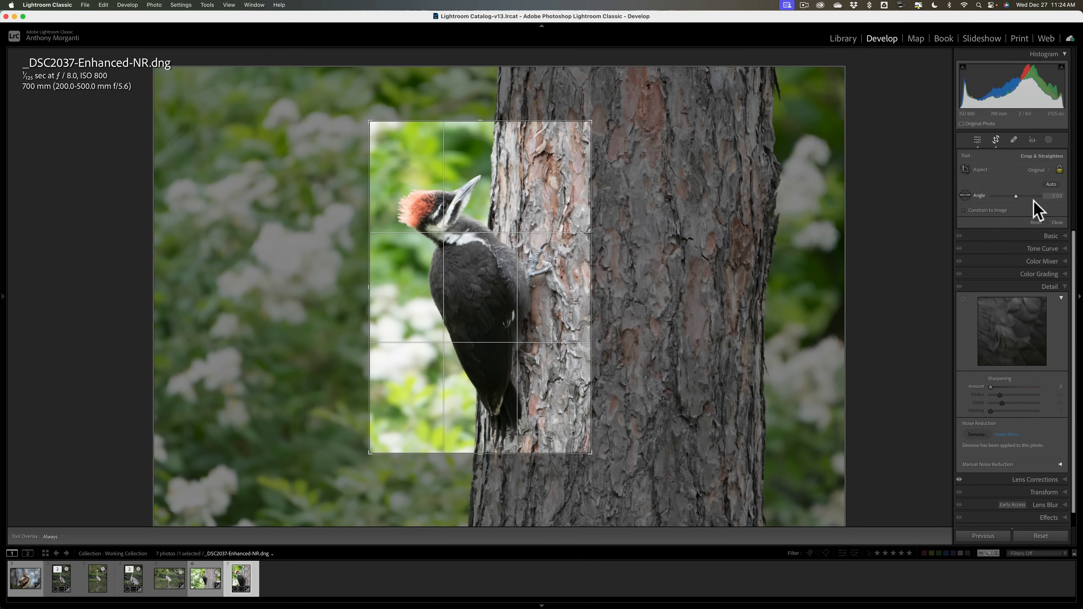
{"action": "left_click", "coordinate": [1056, 222]}
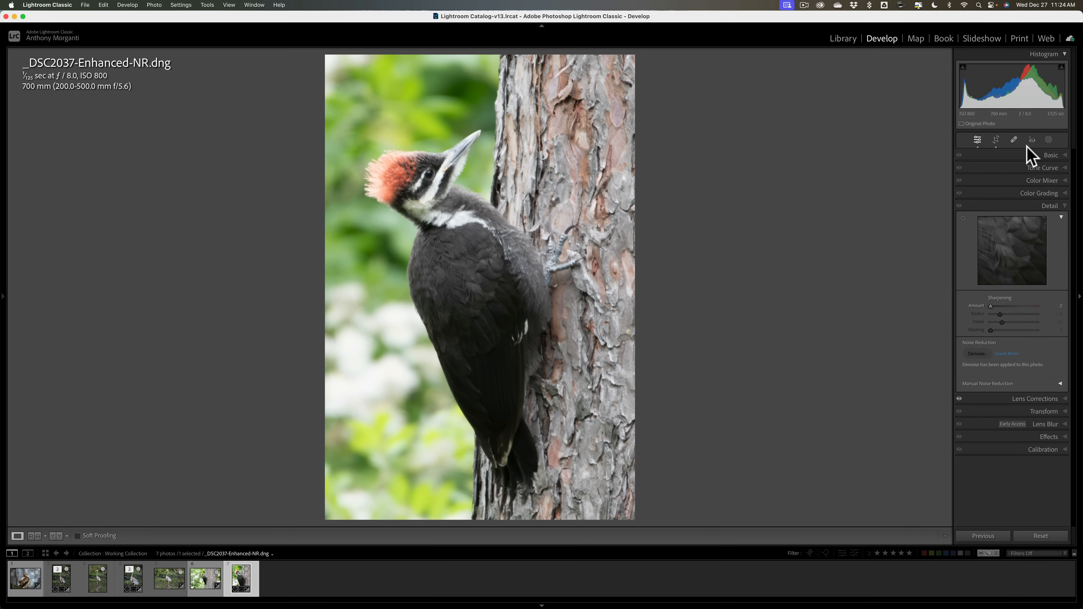
{"action": "left_click", "coordinate": [996, 139]}
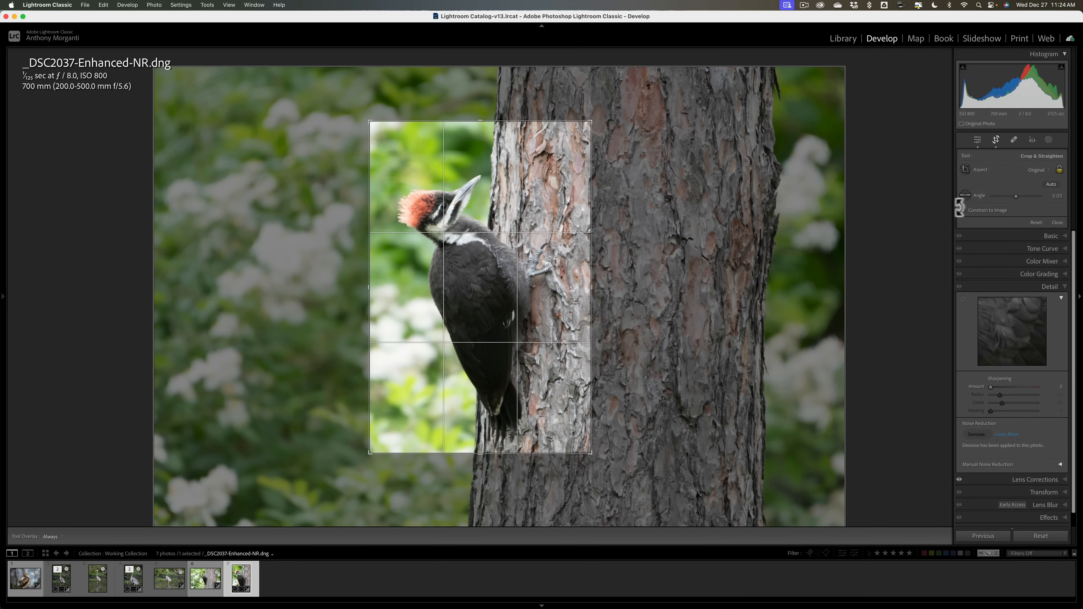
{"action": "left_click", "coordinate": [996, 141]}
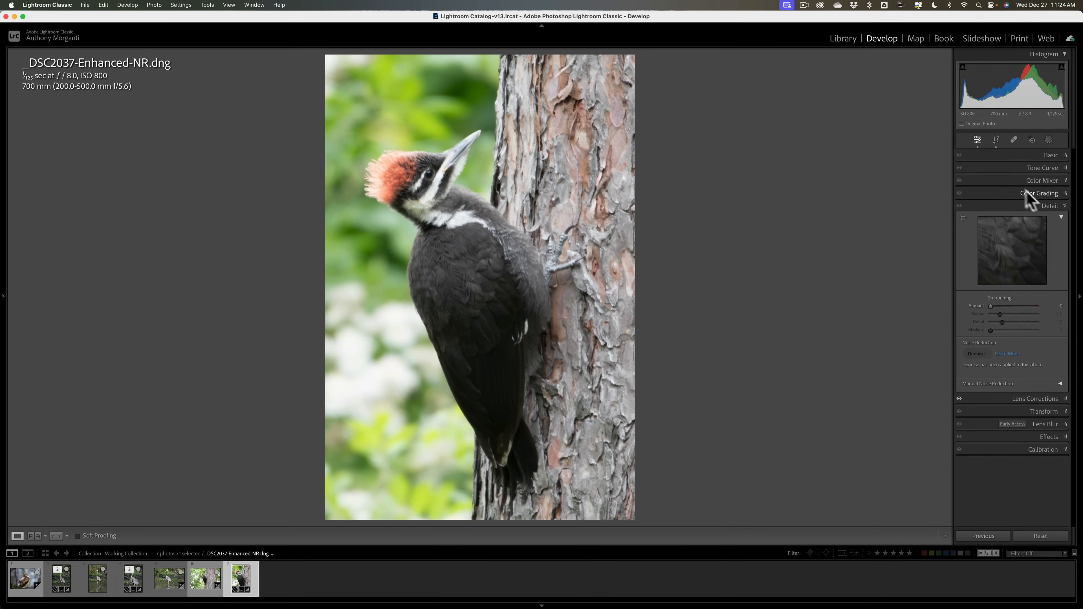
Set Highlights to −73 and Shadows to +55 for the woodpecker photo.
{"action": "left_click", "coordinate": [1050, 207]}
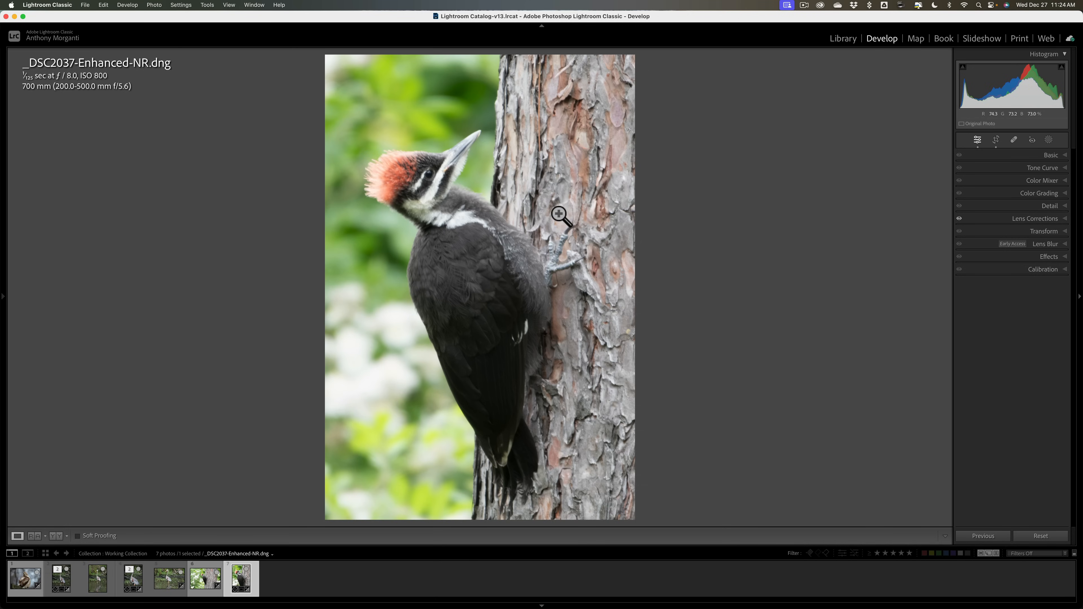
{"action": "left_click", "coordinate": [1052, 156]}
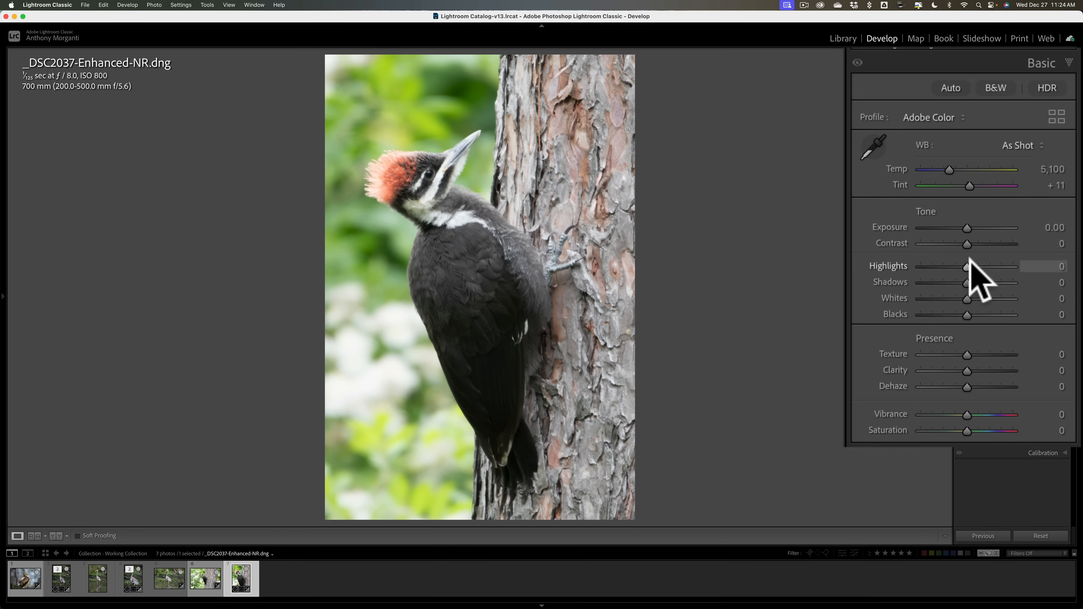
{"action": "left_click_drag", "start_coordinate": [967, 266], "coordinate": [933, 266]}
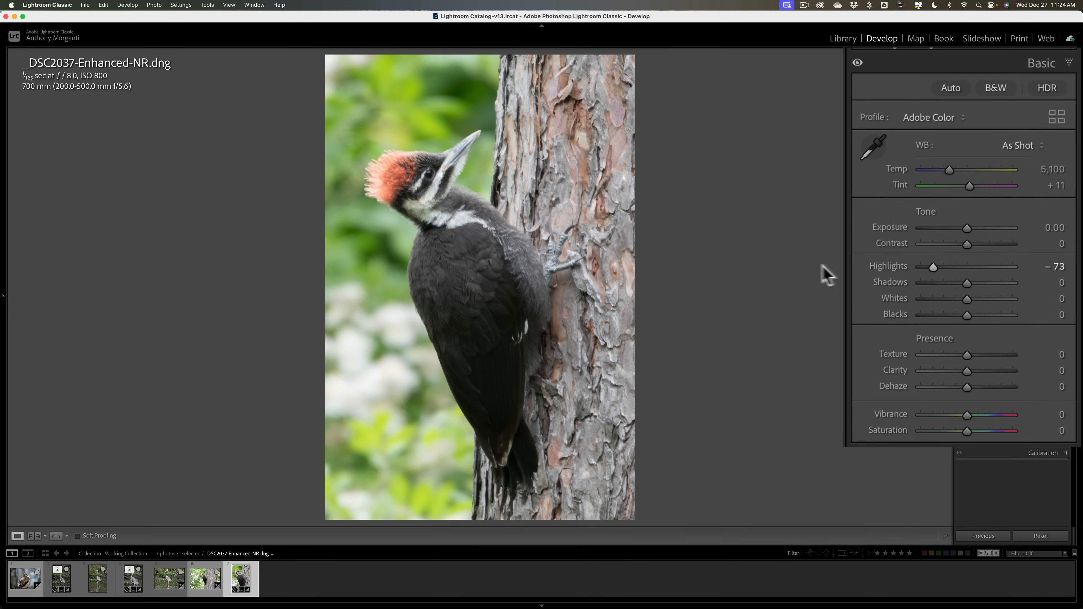
{"action": "left_click_drag", "start_coordinate": [962, 282], "coordinate": [989, 282]}
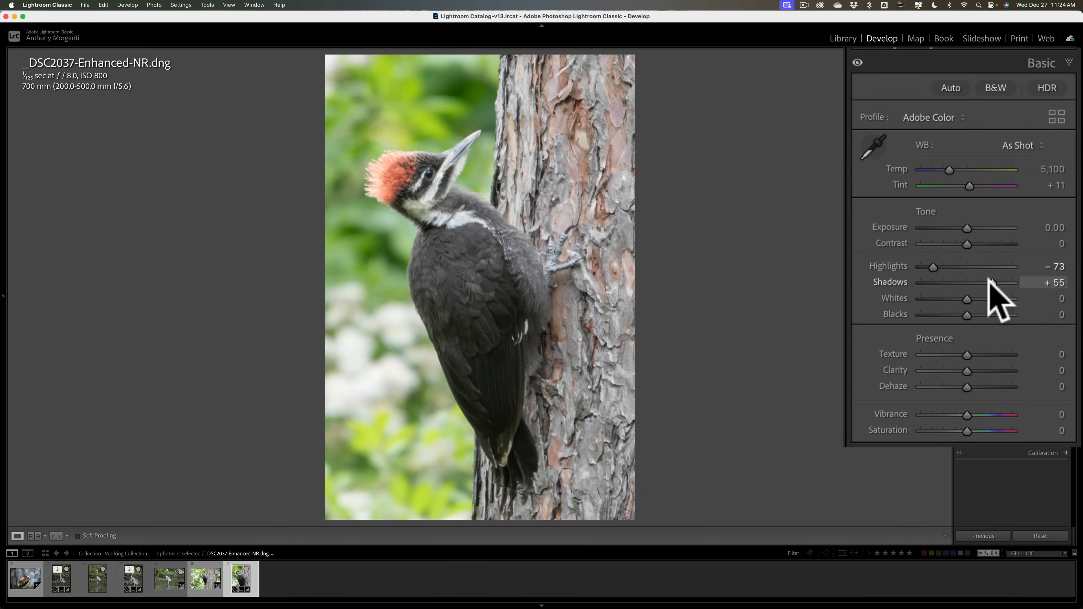
{"action": "left_click", "coordinate": [519, 428]}
{"action": "left_click", "coordinate": [531, 416]}
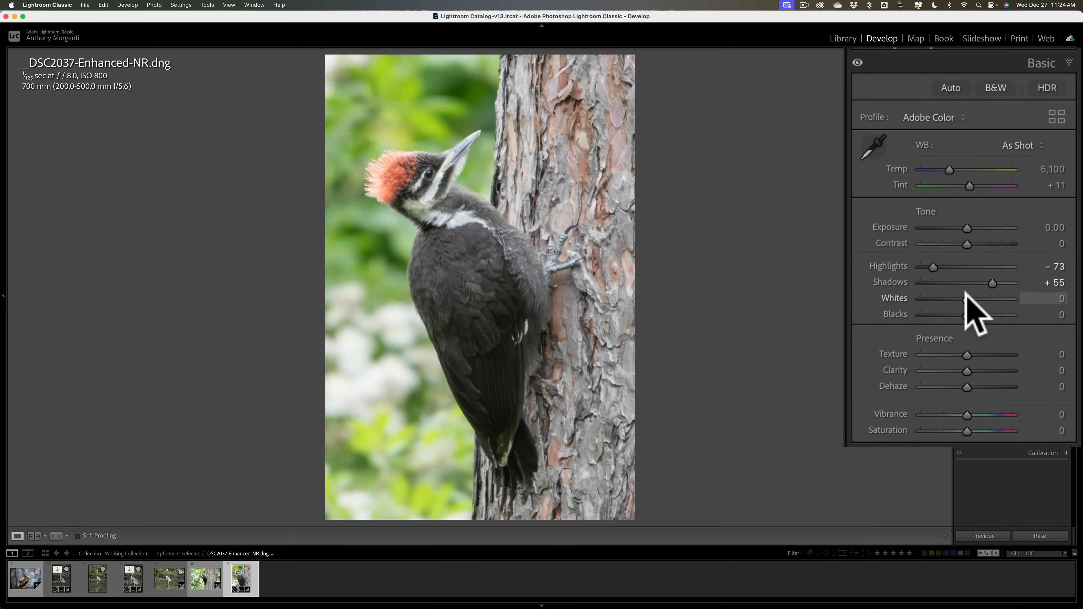
Set Whites to +36 and Blacks to −36 using the clipping preview, and raise Texture to +5 and Clarity to +10.
{"action": "key", "text": "alt"}
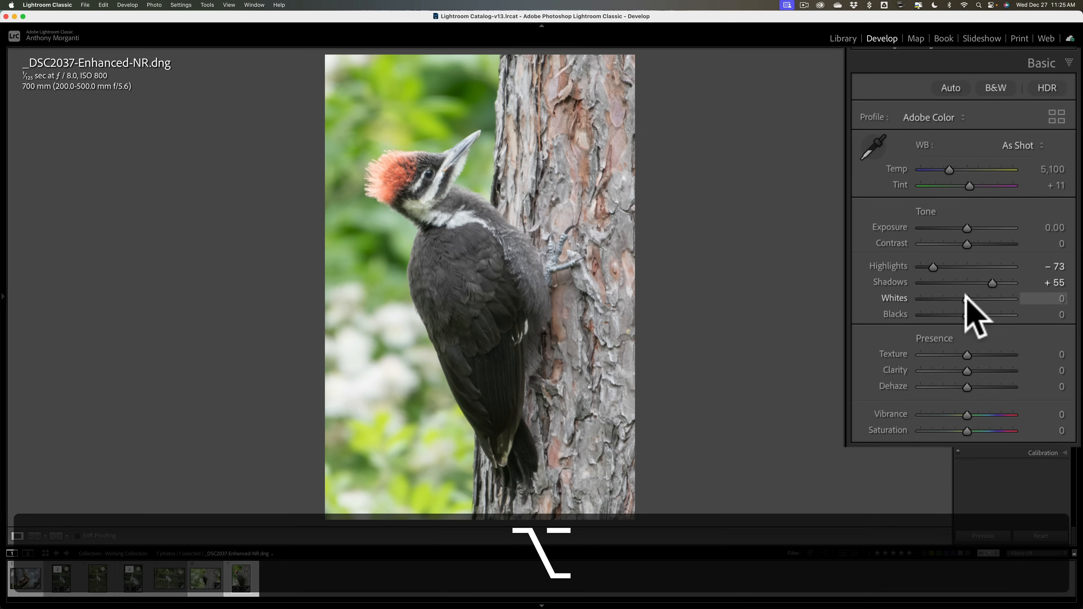
{"action": "left_click", "coordinate": [965, 298], "text": "alt"}
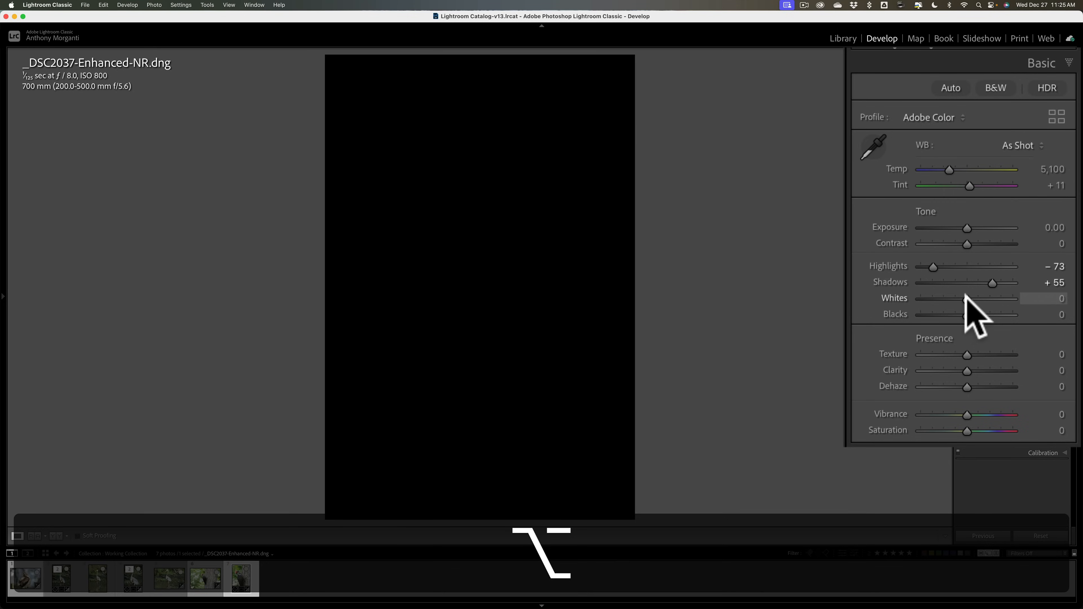
{"action": "left_click_drag", "start_coordinate": [964, 294], "coordinate": [980, 296]}
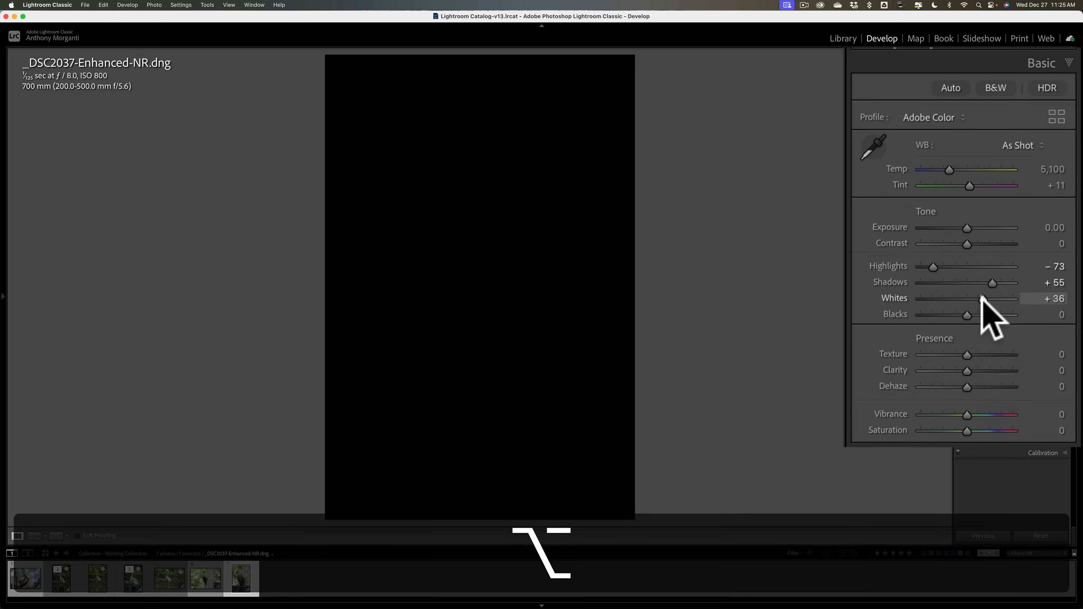
{"action": "left_click_drag", "start_coordinate": [981, 296], "coordinate": [967, 315]}
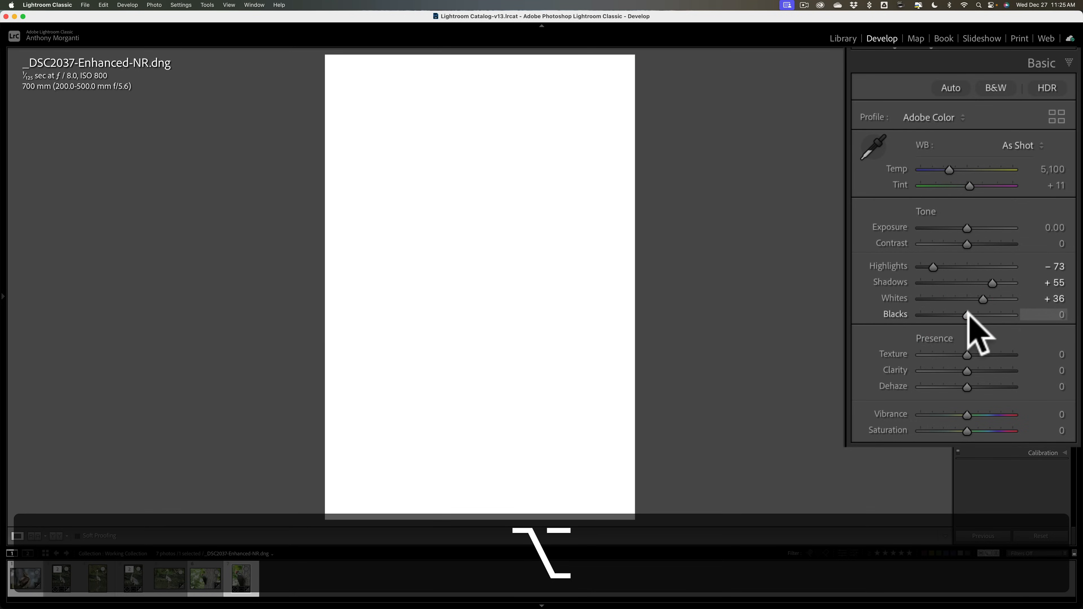
{"action": "left_click_drag", "start_coordinate": [967, 315], "coordinate": [953, 315]}
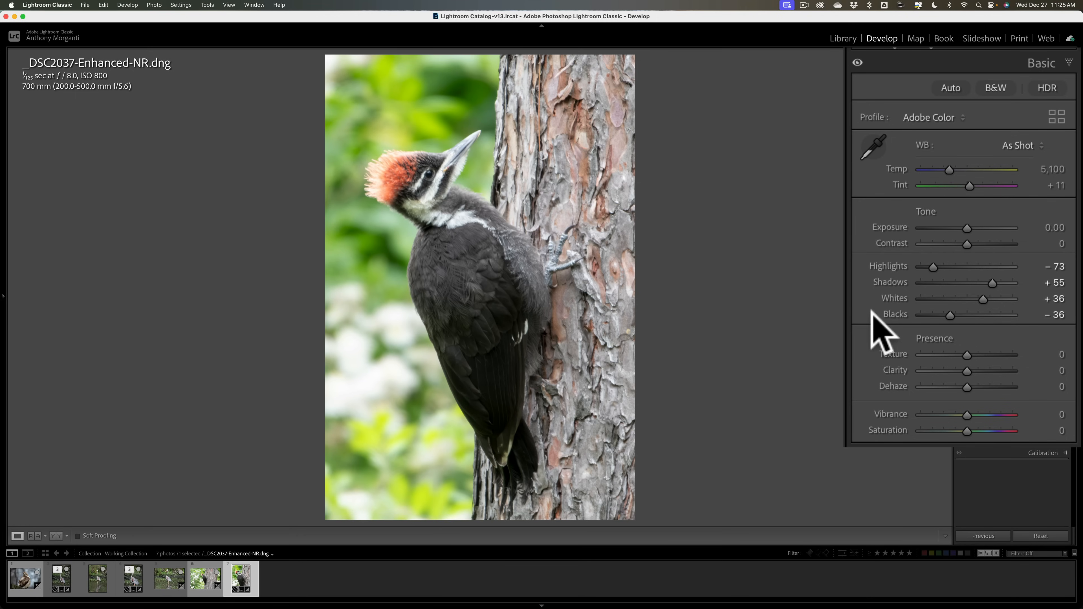
{"action": "mouse_move", "coordinate": [970, 370]}
{"action": "left_mouse_down"}
{"action": "mouse_move", "coordinate": [968, 349]}
{"action": "mouse_move", "coordinate": [968, 371]}
{"action": "left_mouse_up"}
{"action": "left_click", "coordinate": [972, 369]}
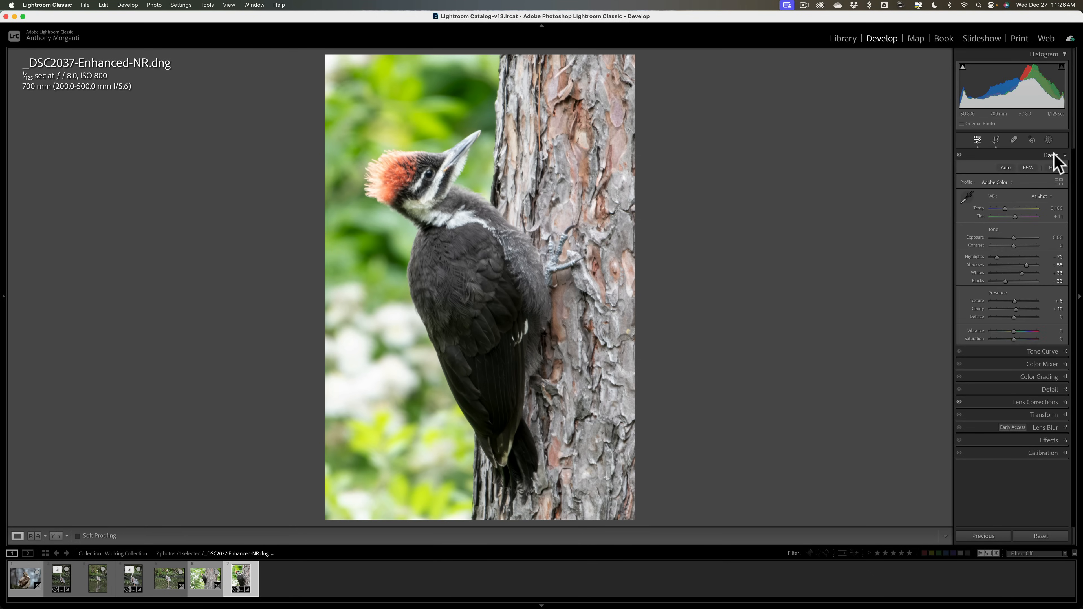
Create a subject mask of the woodpecker and brush away its spill onto the bark around the chest and foot.
{"action": "left_click", "coordinate": [1048, 140]}
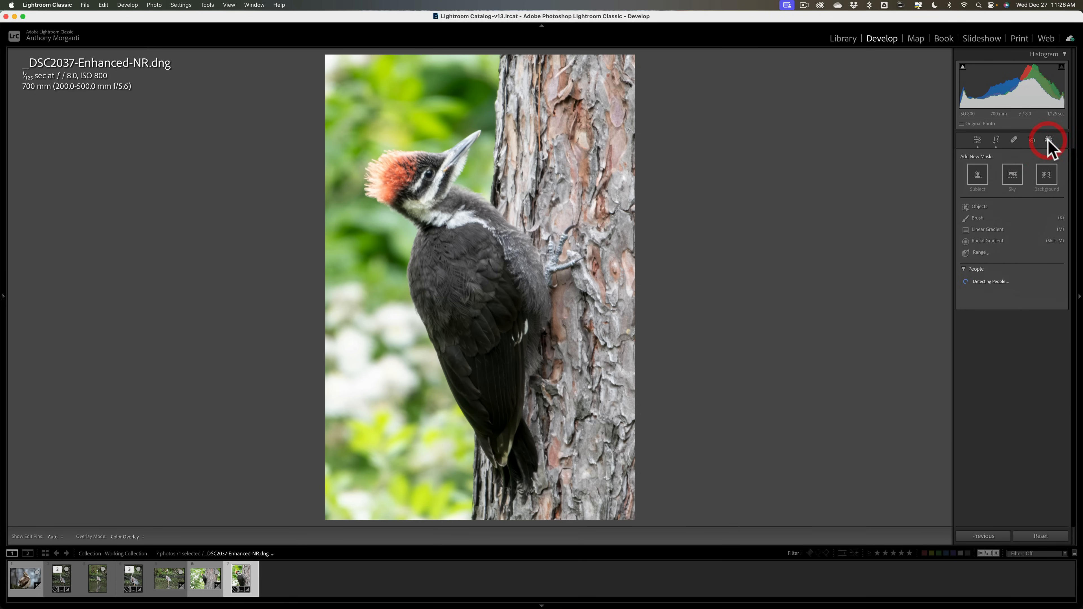
{"action": "left_click", "coordinate": [977, 175]}
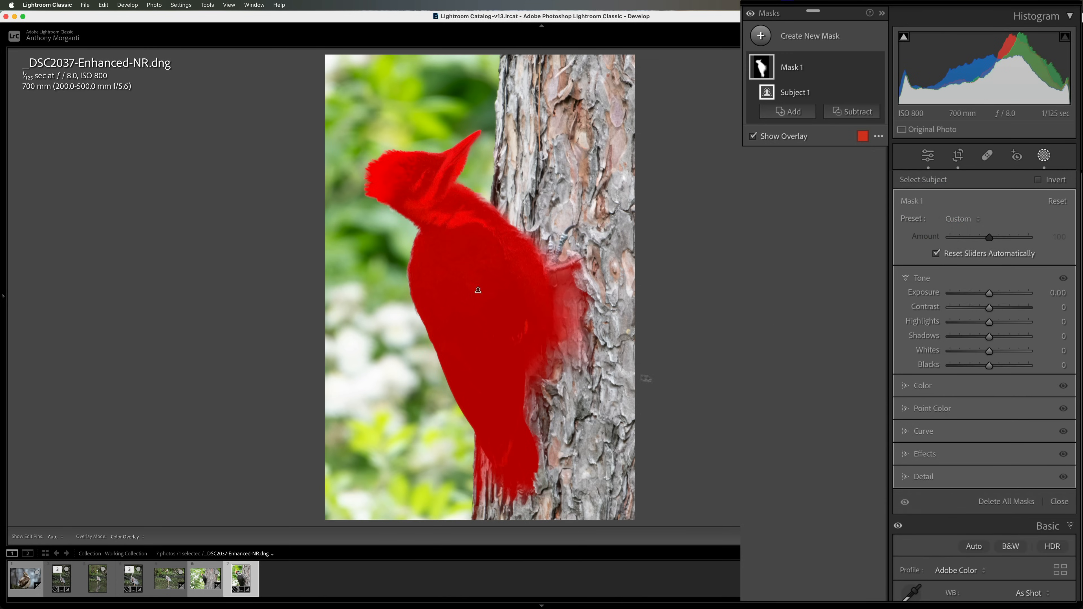
{"action": "left_click", "coordinate": [838, 121]}
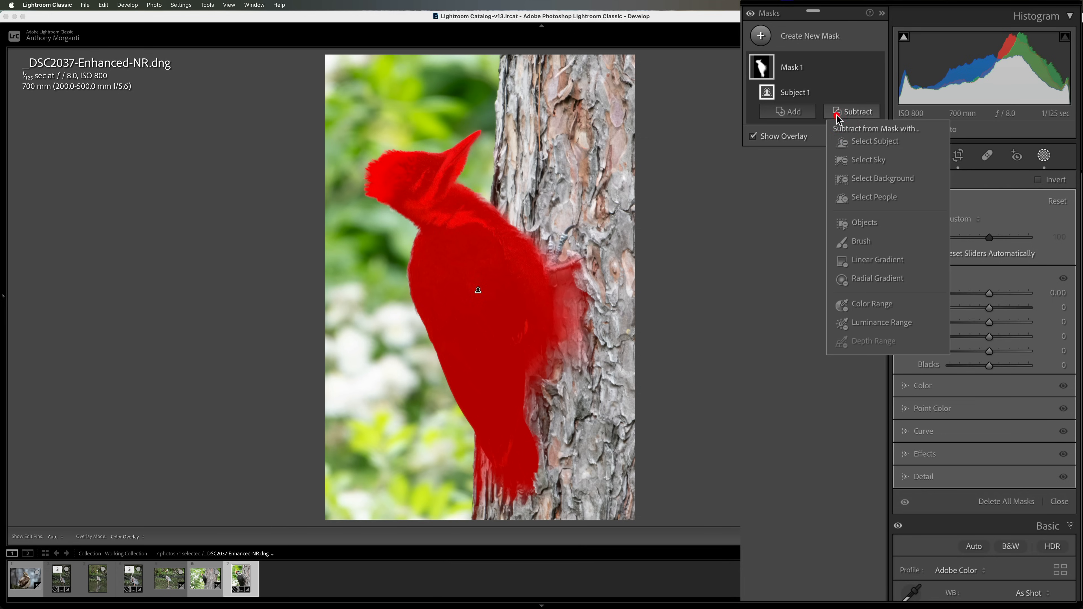
{"action": "left_click", "coordinate": [861, 244]}
{"action": "mouse_move", "coordinate": [584, 321]}
{"action": "left_mouse_down"}
{"action": "mouse_move", "coordinate": [556, 289]}
{"action": "mouse_move", "coordinate": [564, 344]}
{"action": "left_mouse_up"}
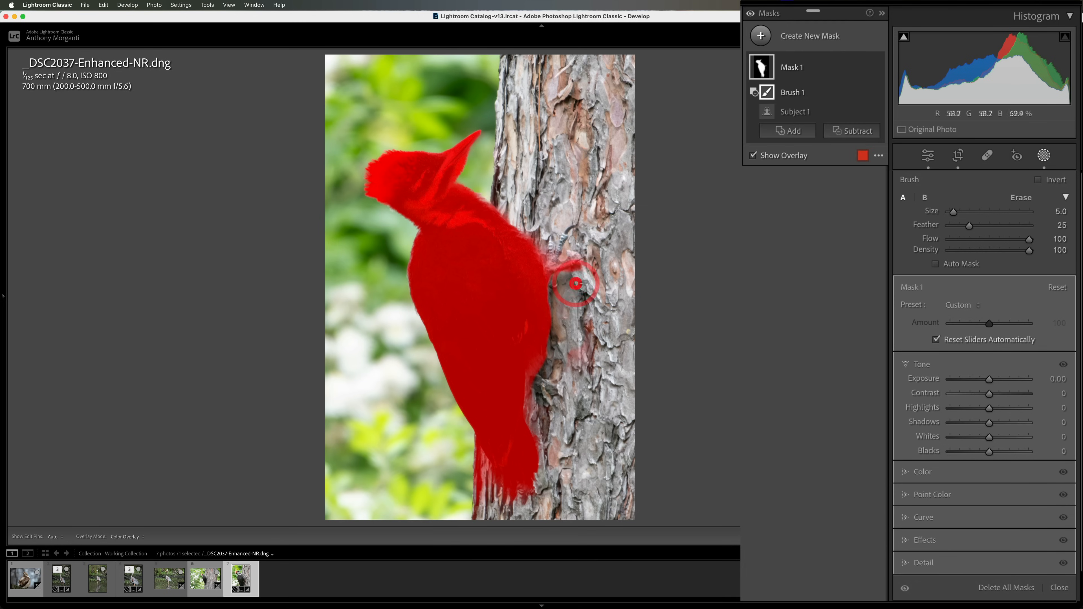
{"action": "left_click_drag", "start_coordinate": [576, 265], "coordinate": [562, 267]}
Refine Mask 1 by brushing away bark around the woodpecker's foot at size 3 and restoring the foot with the size 1 eraser.
{"action": "key", "text": "bracketleft"}
{"action": "key", "text": "bracketleft"}
{"action": "key", "text": "bracketleft"}
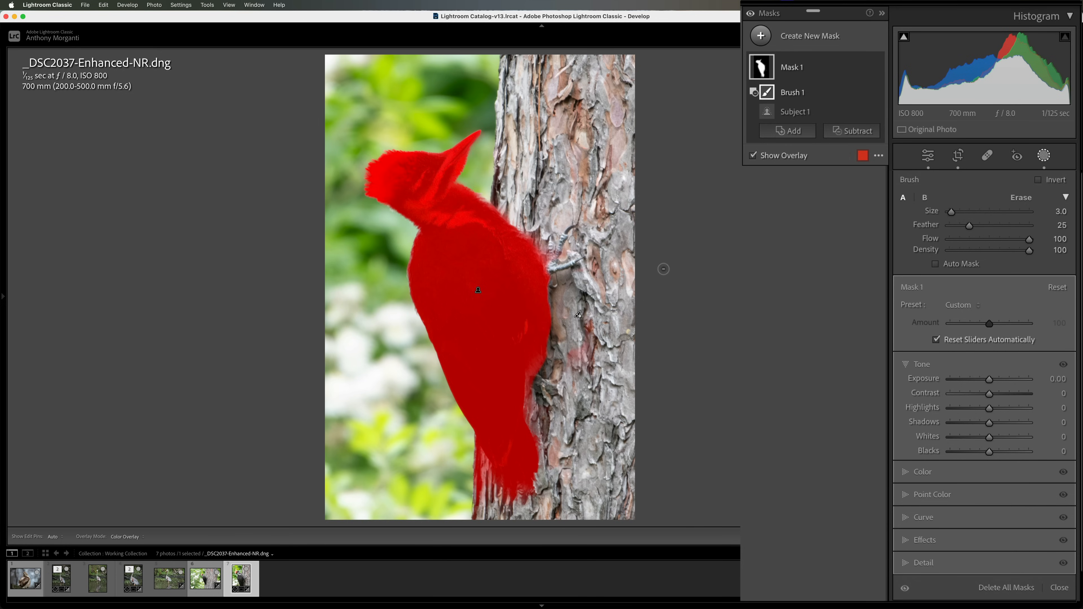
{"action": "key", "text": "alt"}
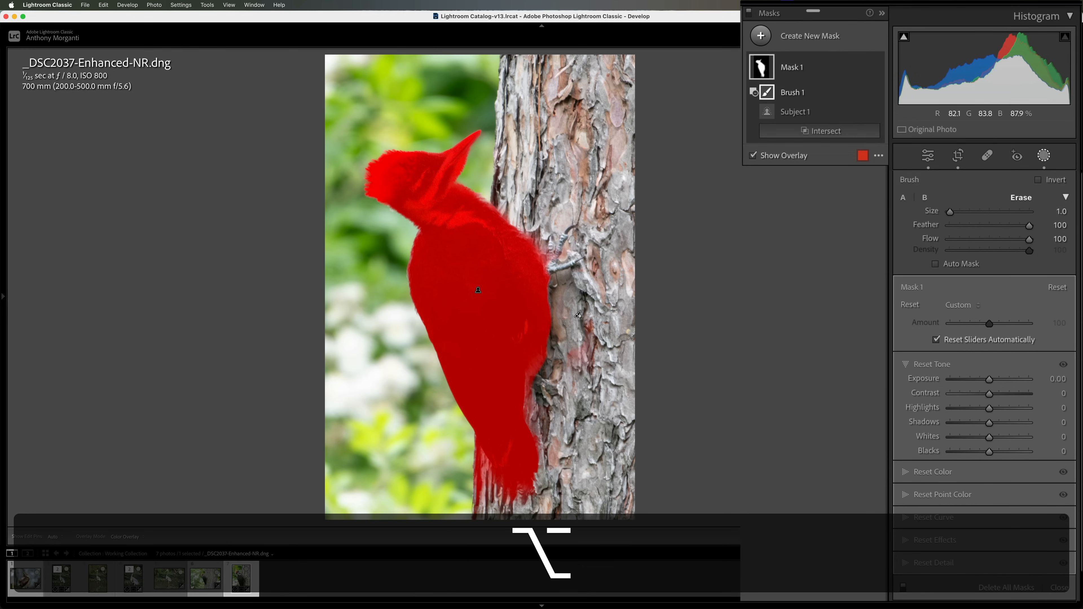
{"action": "key", "text": "h"}
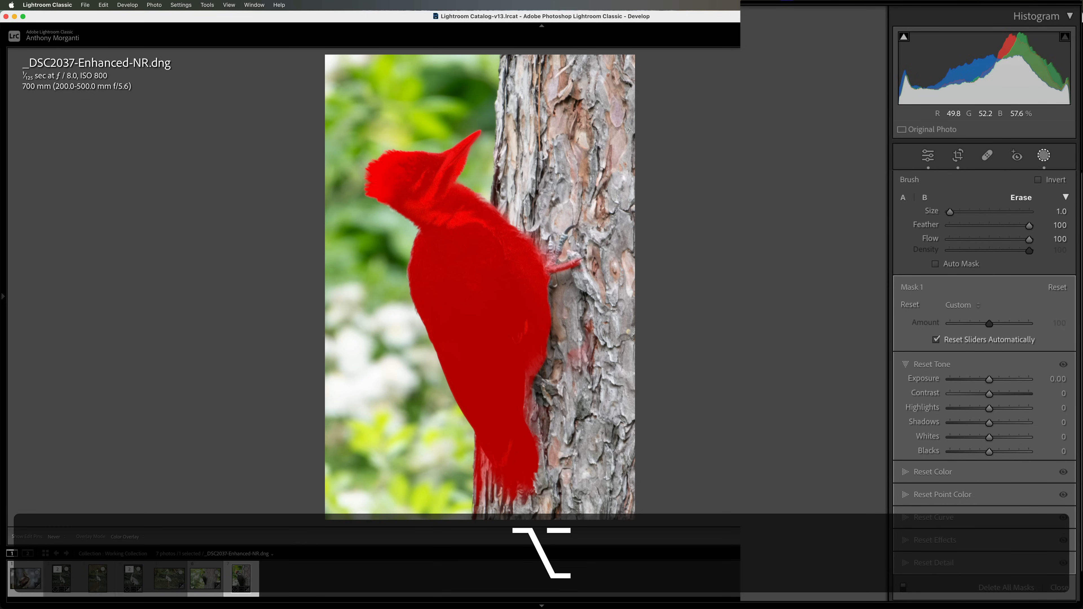
{"action": "key", "text": "alt"}
{"action": "left_click_drag", "start_coordinate": [559, 248], "coordinate": [563, 238]}
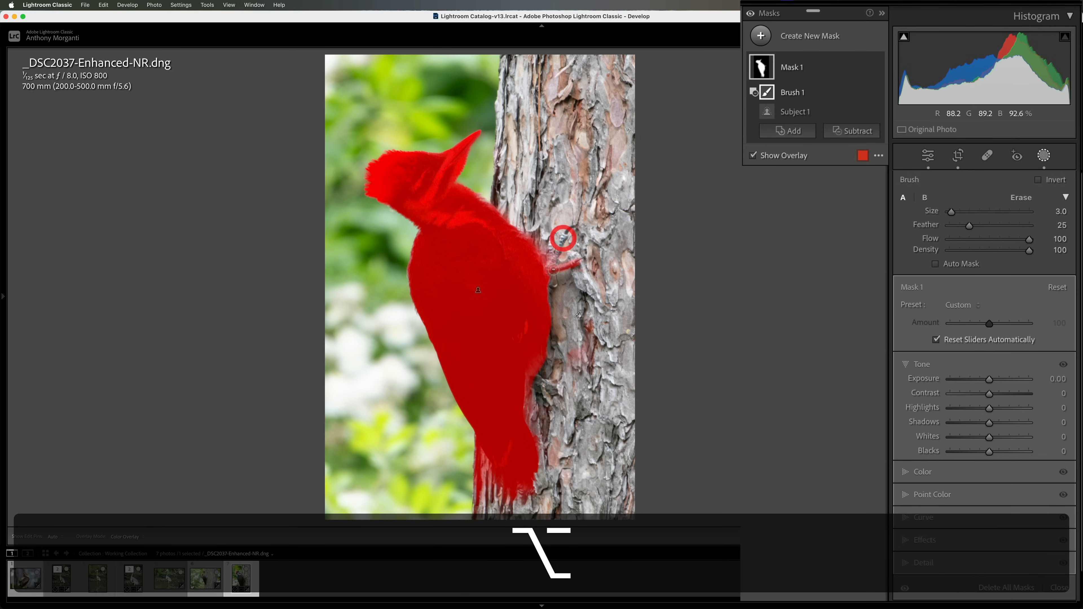
{"action": "left_click_drag", "start_coordinate": [555, 276], "coordinate": [547, 272]}
{"action": "key", "text": "alt"}
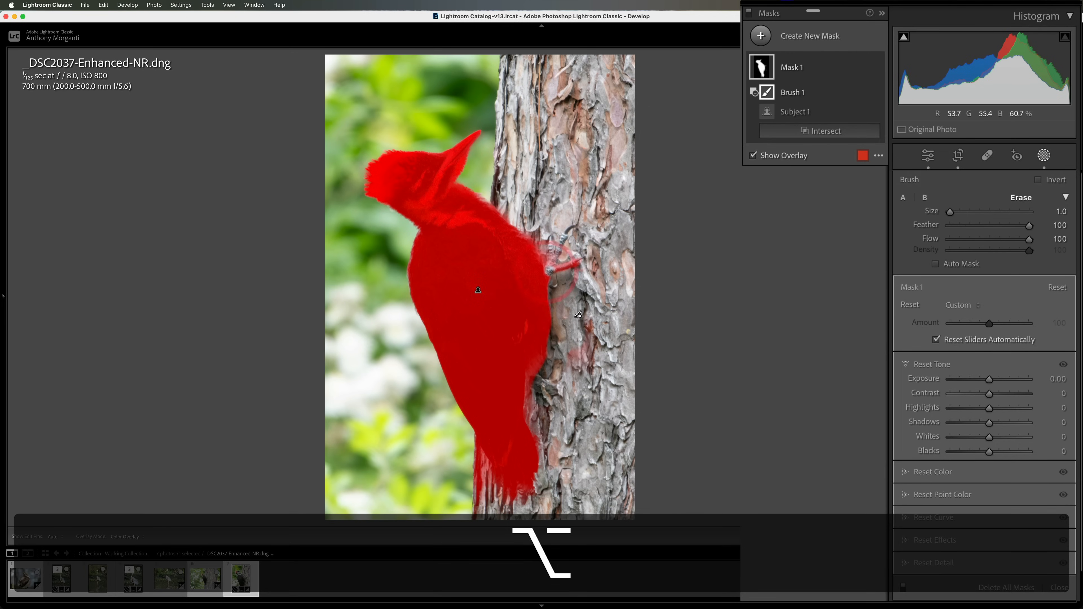
{"action": "key", "text": "alt"}
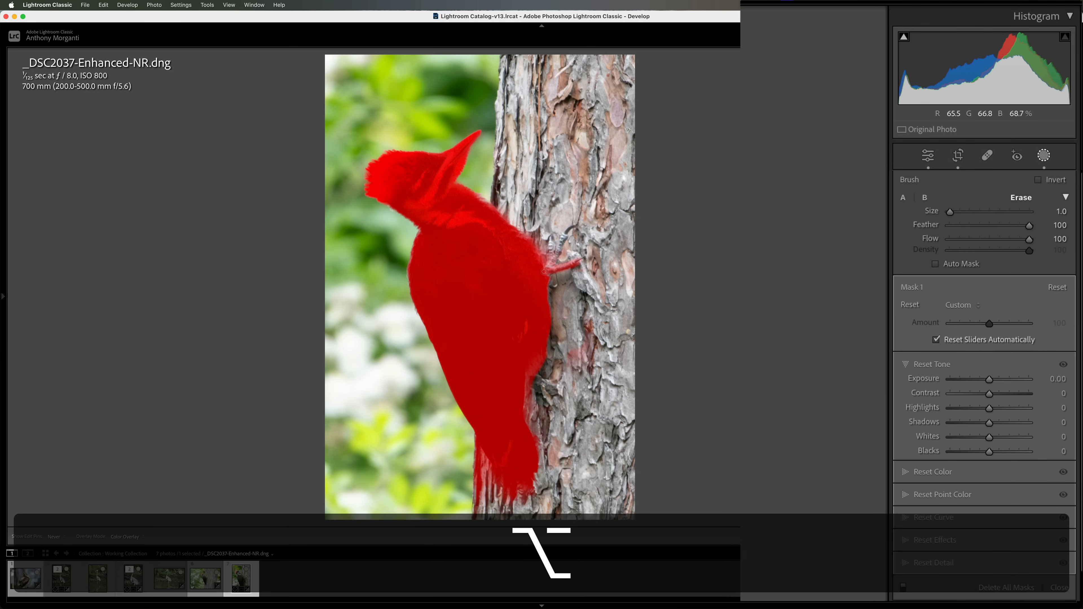
{"action": "left_click_drag", "start_coordinate": [543, 272], "coordinate": [546, 272]}
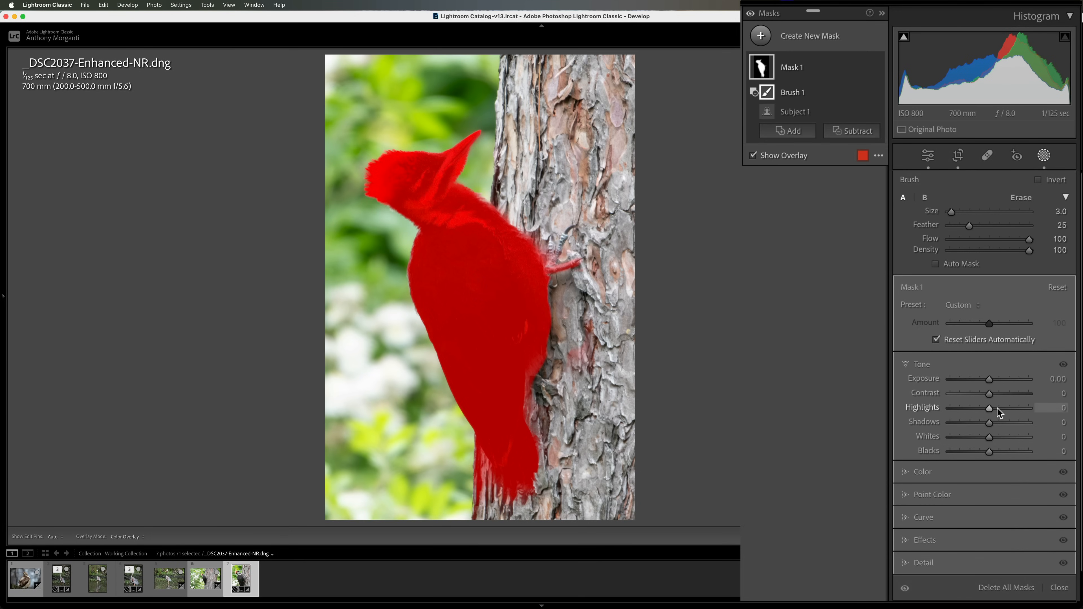
Set the woodpecker mask's Texture to 8, Clarity to 19 and Sharpness to 19.
{"action": "left_click", "coordinate": [908, 541]}
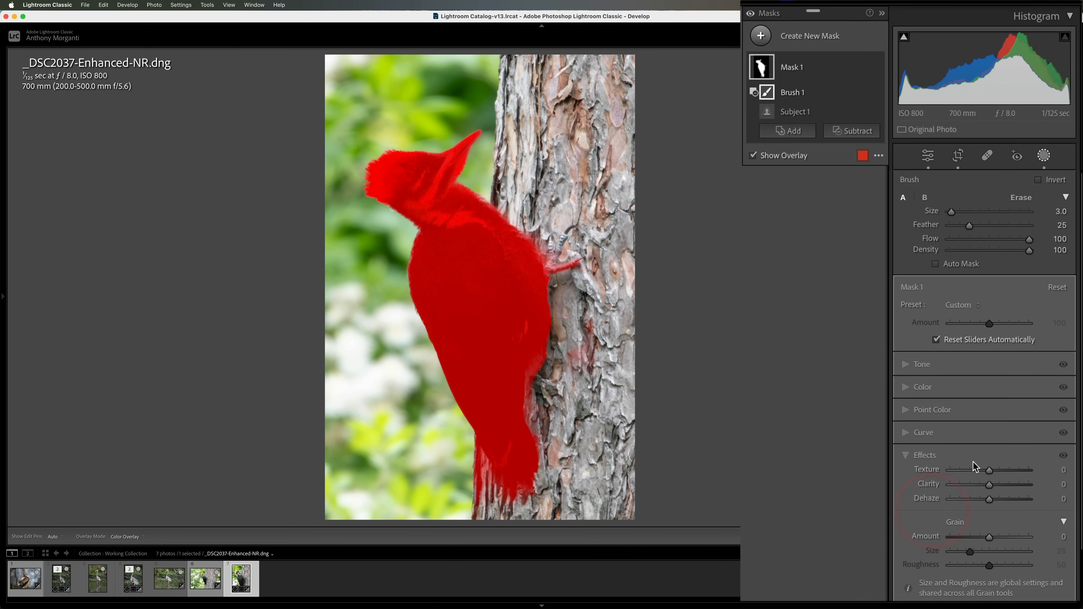
{"action": "left_click_drag", "start_coordinate": [990, 485], "coordinate": [992, 470]}
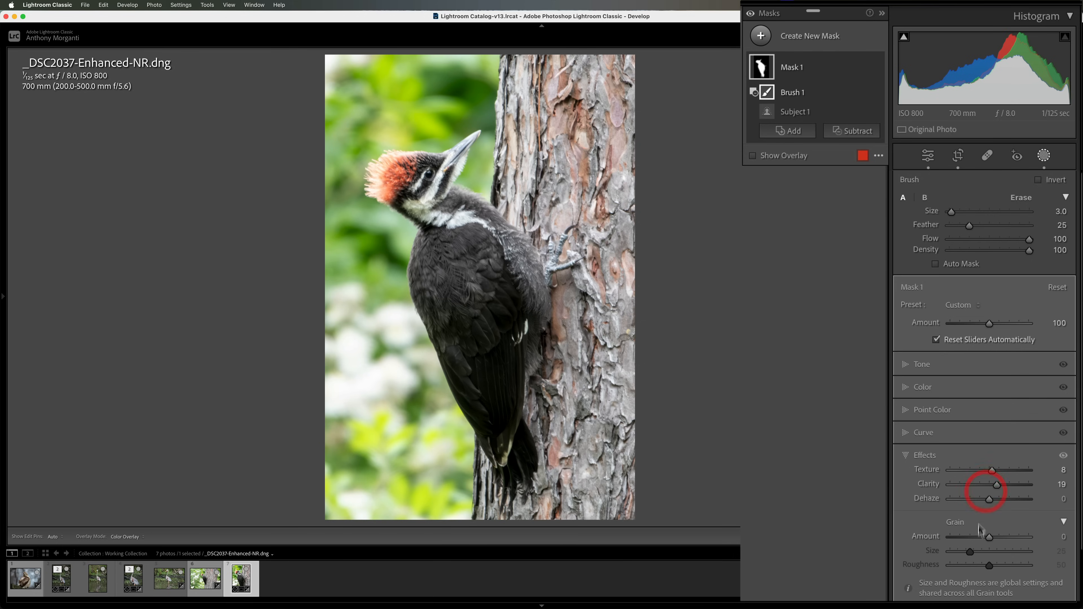
{"action": "left_click", "coordinate": [906, 455]}
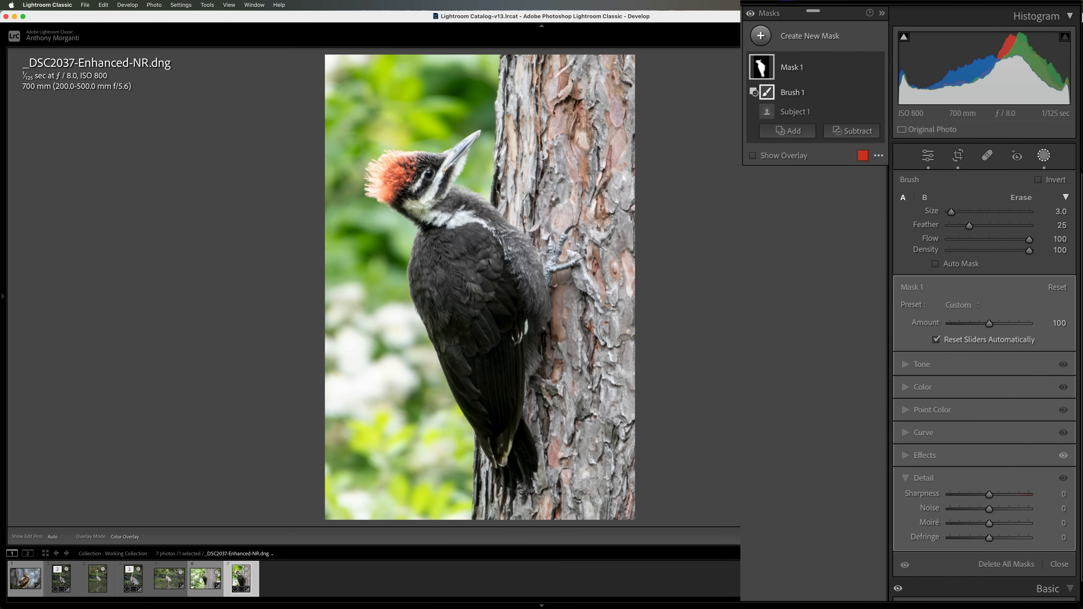
{"action": "left_click_drag", "start_coordinate": [986, 495], "coordinate": [997, 495]}
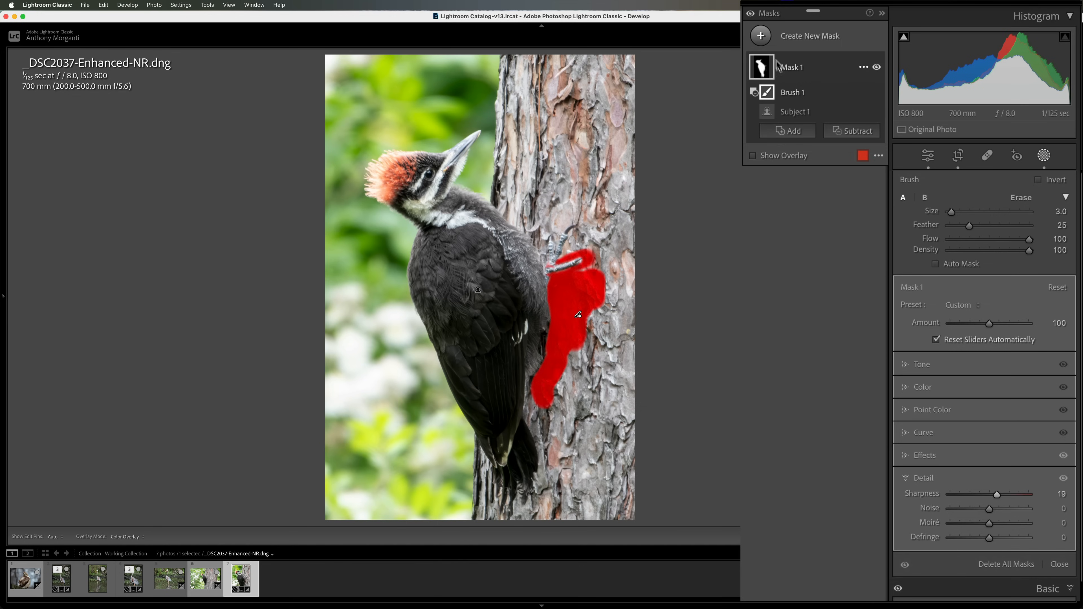
Create a background mask and subtract the tree trunk from it with a brushed object selection at size 12.
{"action": "left_click", "coordinate": [760, 35]}
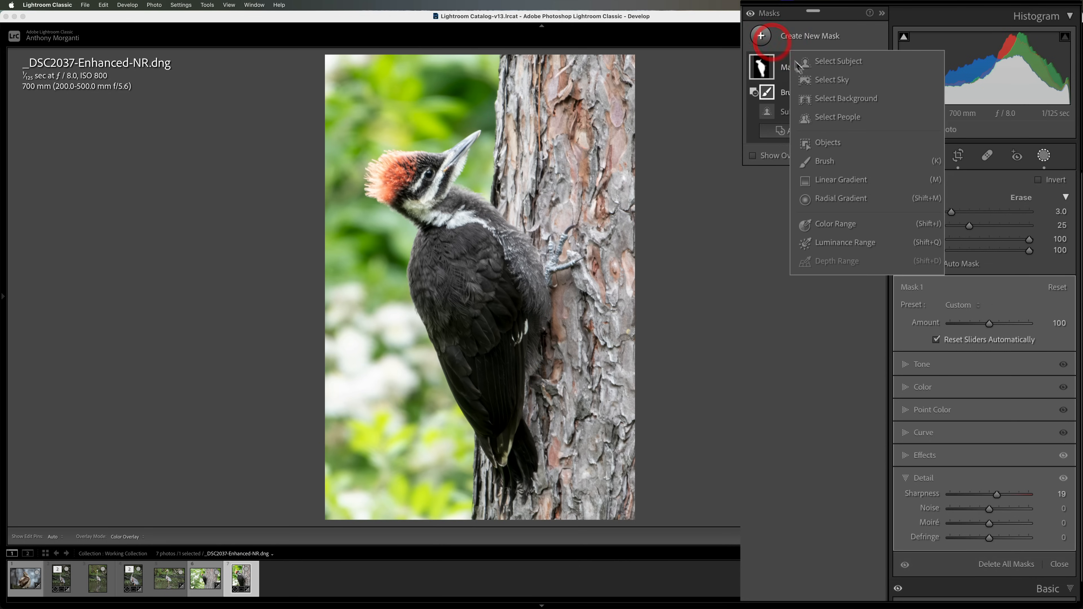
{"action": "left_click", "coordinate": [806, 101]}
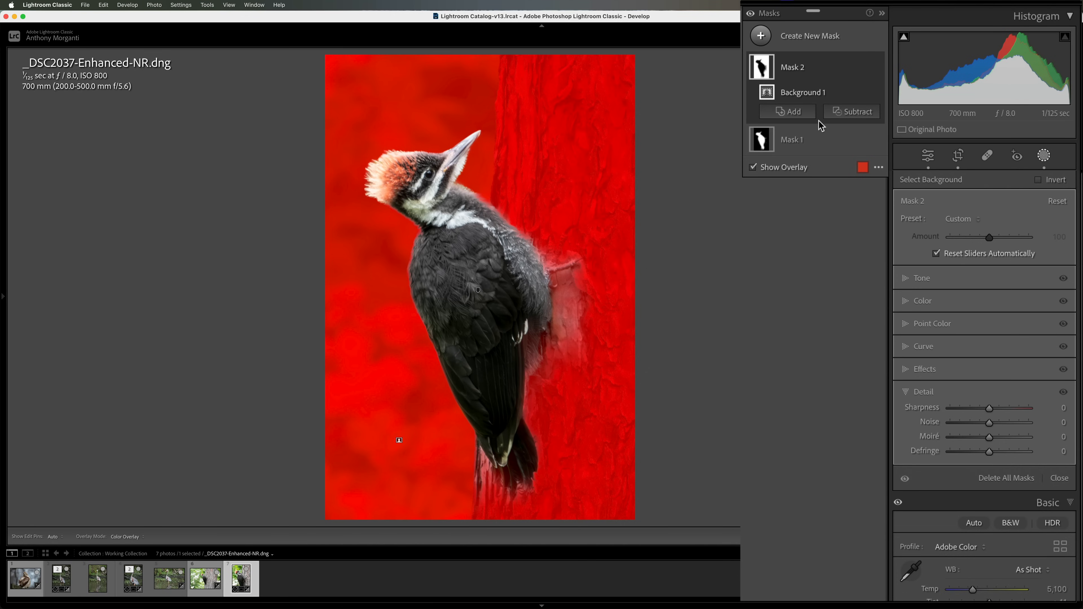
{"action": "left_click", "coordinate": [841, 116]}
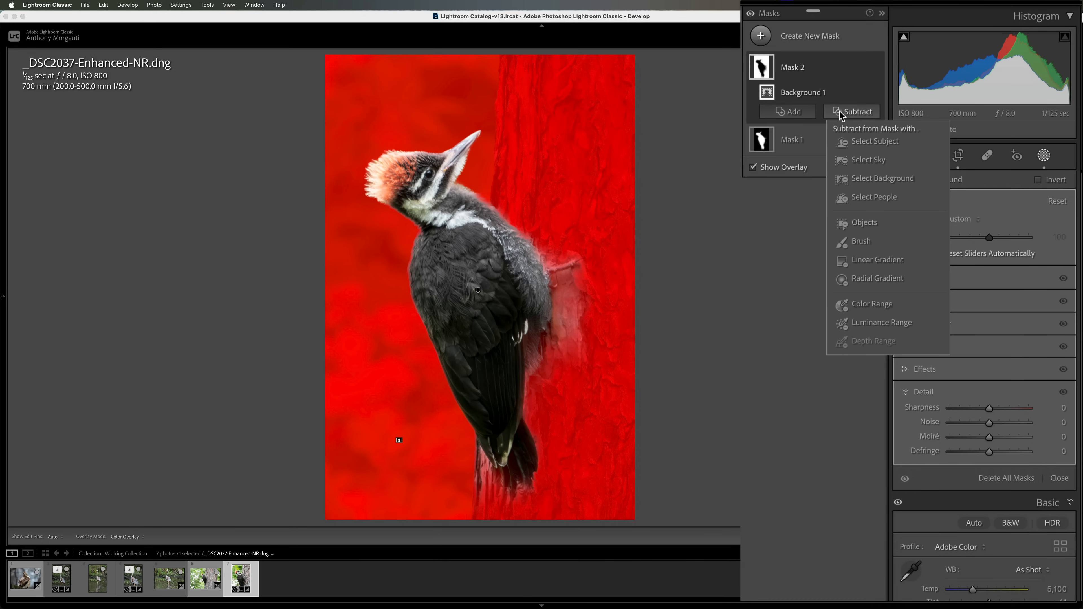
{"action": "left_click", "coordinate": [864, 222]}
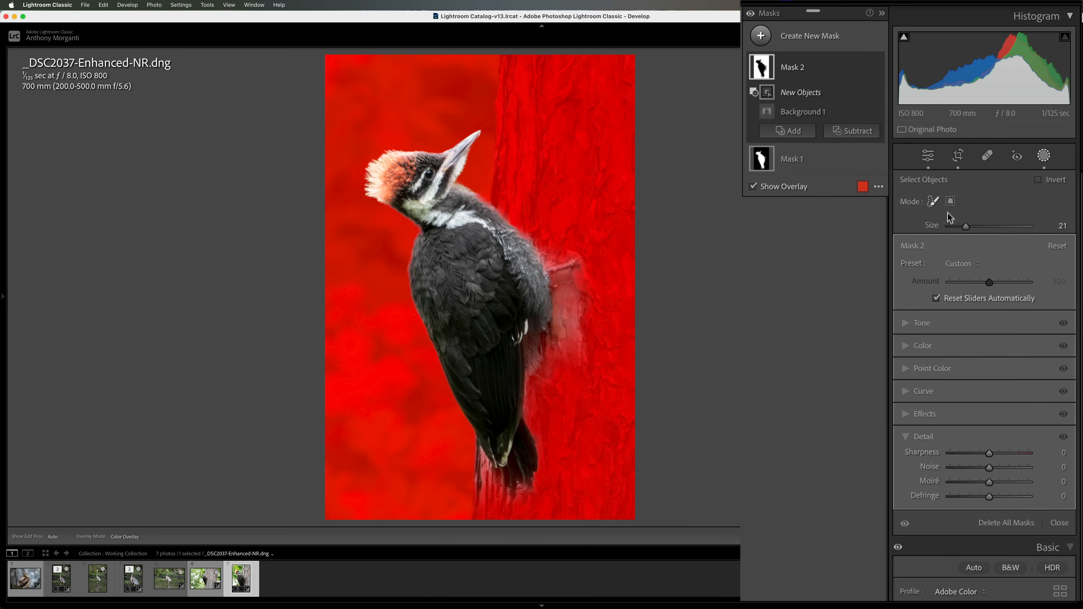
{"action": "left_click", "coordinate": [934, 202]}
{"action": "left_click", "coordinate": [952, 202]}
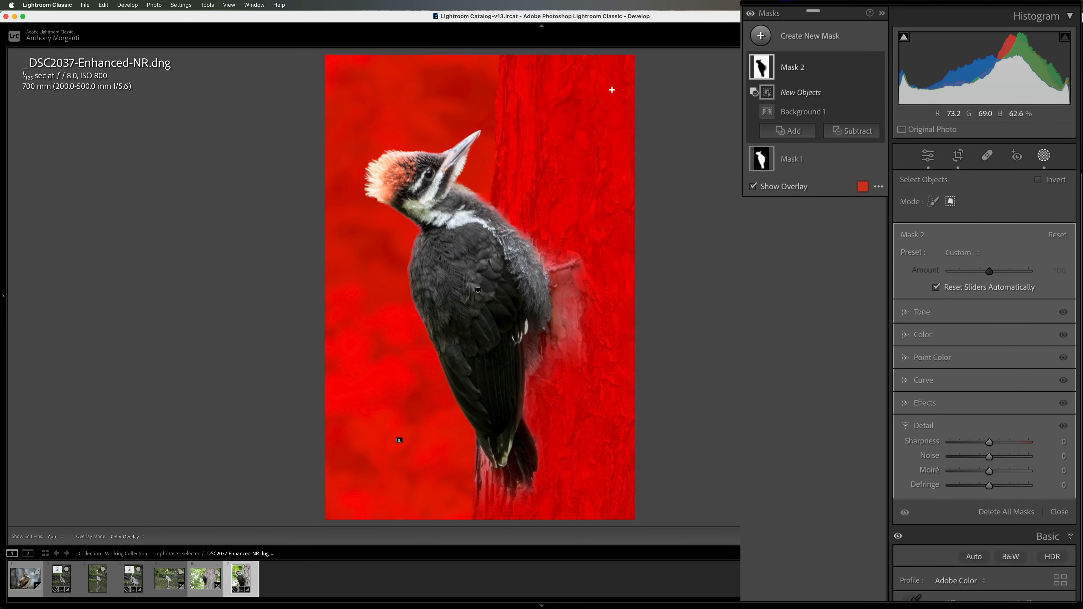
{"action": "left_click", "coordinate": [932, 203]}
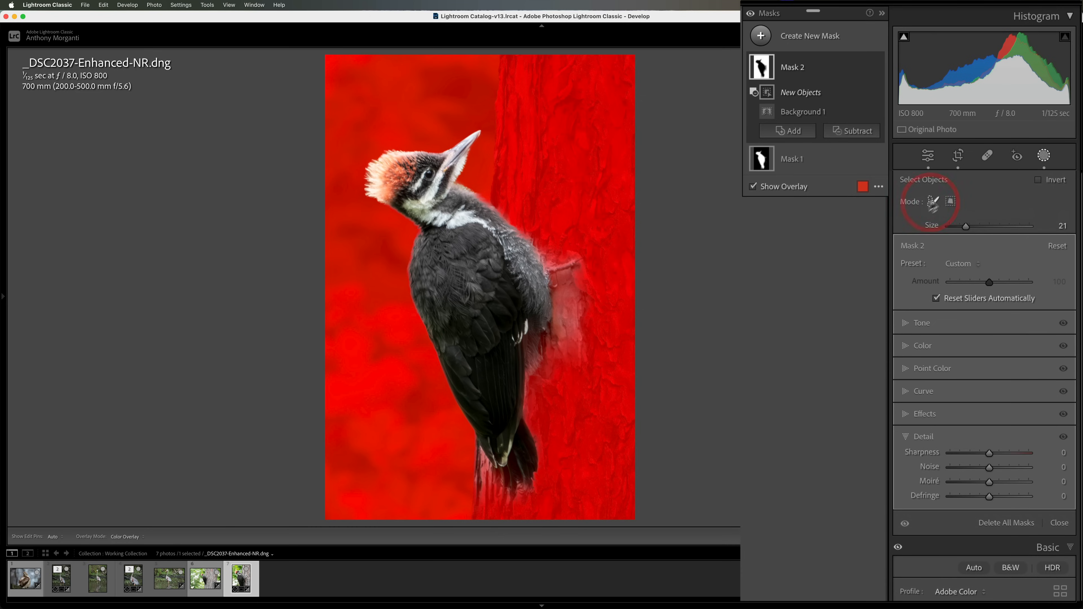
{"action": "key", "text": "bracketleft"}
{"action": "key", "text": "bracketleft"}
{"action": "key", "text": "bracketleft"}
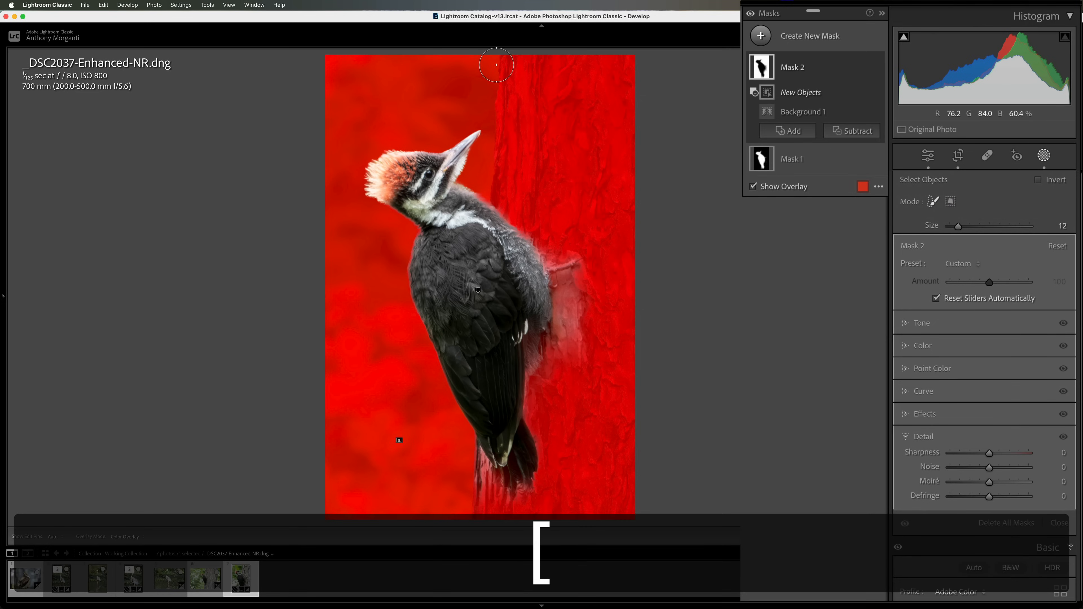
{"action": "mouse_move", "coordinate": [511, 61]}
{"action": "left_mouse_down"}
{"action": "mouse_move", "coordinate": [484, 516]}
{"action": "mouse_move", "coordinate": [629, 515]}
{"action": "mouse_move", "coordinate": [634, 61]}
{"action": "mouse_move", "coordinate": [527, 55]}
{"action": "mouse_move", "coordinate": [577, 297]}
{"action": "mouse_move", "coordinate": [581, 507]}
{"action": "mouse_move", "coordinate": [596, 510]}
{"action": "mouse_move", "coordinate": [606, 495]}
{"action": "mouse_move", "coordinate": [504, 501]}
{"action": "mouse_move", "coordinate": [558, 409]}
{"action": "mouse_move", "coordinate": [603, 71]}
{"action": "left_mouse_up"}
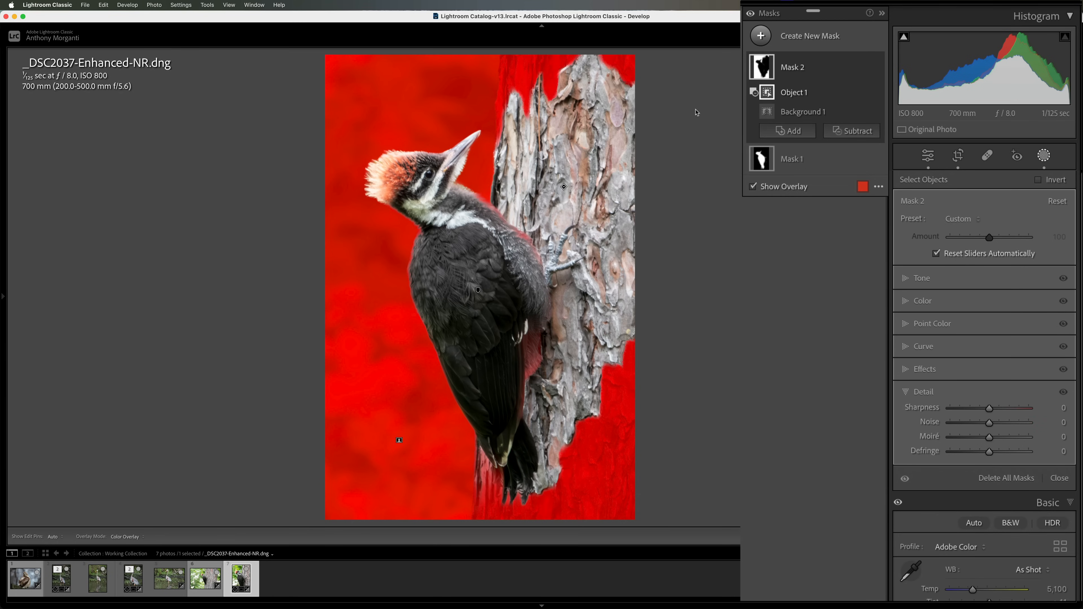
Subtract the remaining trunk areas above, beside and below the bird from the background mask with a size 8 brush.
{"action": "left_click", "coordinate": [840, 134]}
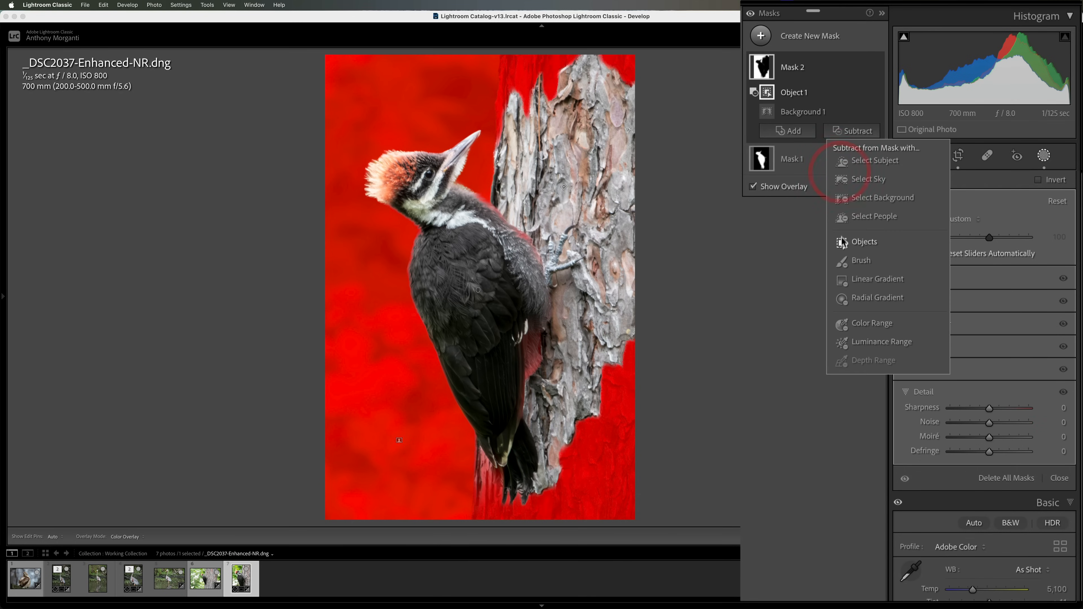
{"action": "left_click", "coordinate": [837, 256]}
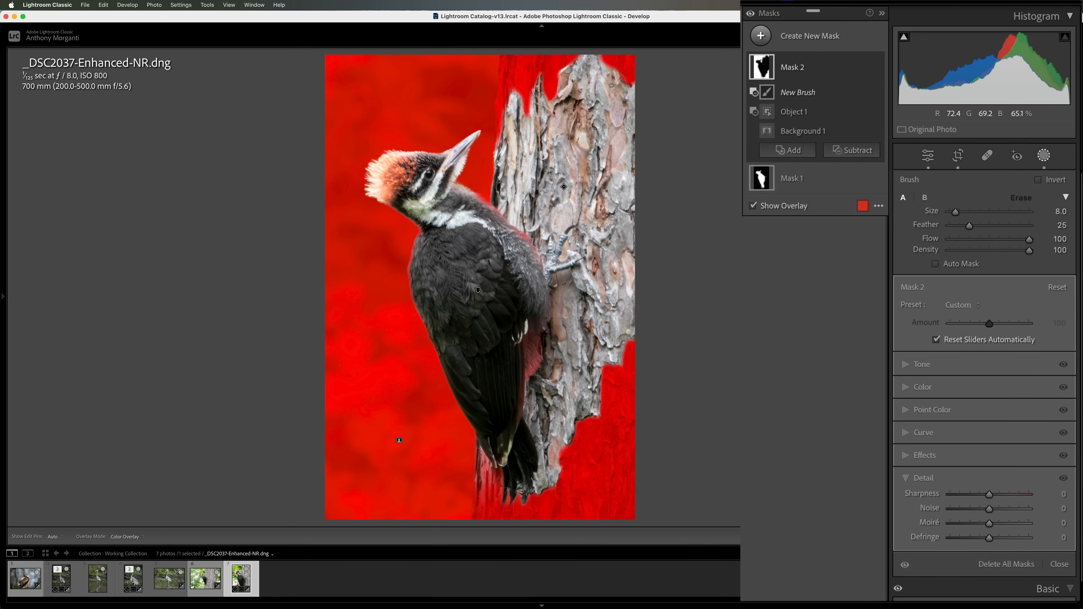
{"action": "key", "text": "h"}
{"action": "mouse_move", "coordinate": [558, 76]}
{"action": "left_mouse_down"}
{"action": "mouse_move", "coordinate": [539, 90]}
{"action": "mouse_move", "coordinate": [554, 67]}
{"action": "mouse_move", "coordinate": [514, 68]}
{"action": "mouse_move", "coordinate": [504, 79]}
{"action": "mouse_move", "coordinate": [512, 121]}
{"action": "left_mouse_up"}
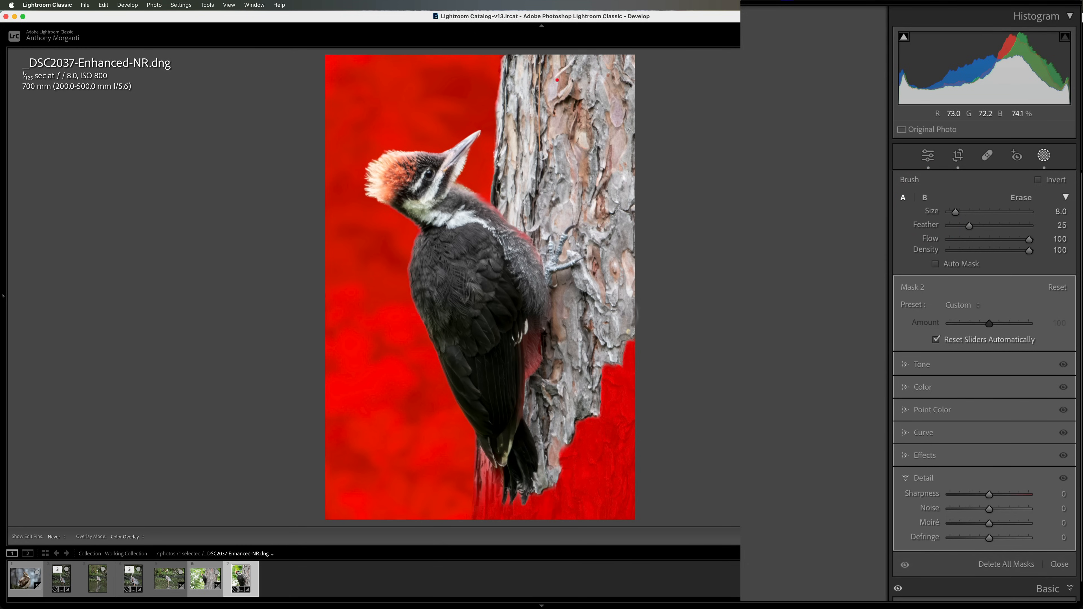
{"action": "mouse_move", "coordinate": [614, 325]}
{"action": "left_mouse_down"}
{"action": "mouse_move", "coordinate": [628, 499]}
{"action": "mouse_move", "coordinate": [616, 490]}
{"action": "mouse_move", "coordinate": [584, 504]}
{"action": "mouse_move", "coordinate": [567, 478]}
{"action": "mouse_move", "coordinate": [544, 333]}
{"action": "left_mouse_up"}
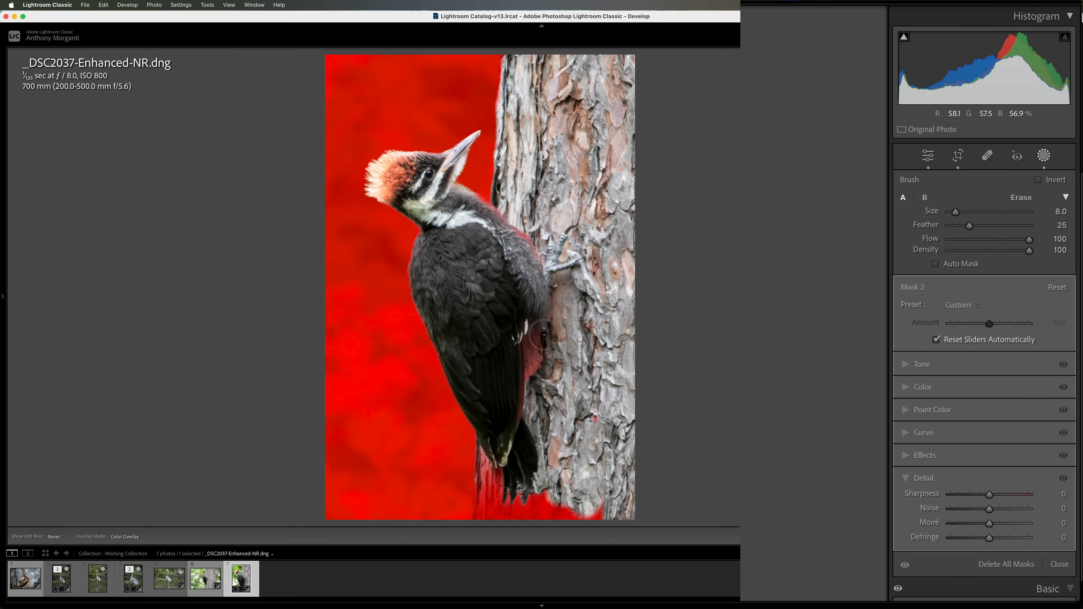
{"action": "mouse_move", "coordinate": [552, 499]}
{"action": "left_mouse_down"}
{"action": "mouse_move", "coordinate": [508, 367]}
{"action": "mouse_move", "coordinate": [514, 462]}
{"action": "mouse_move", "coordinate": [484, 489]}
{"action": "mouse_move", "coordinate": [485, 465]}
{"action": "mouse_move", "coordinate": [532, 512]}
{"action": "mouse_move", "coordinate": [563, 514]}
{"action": "left_mouse_up"}
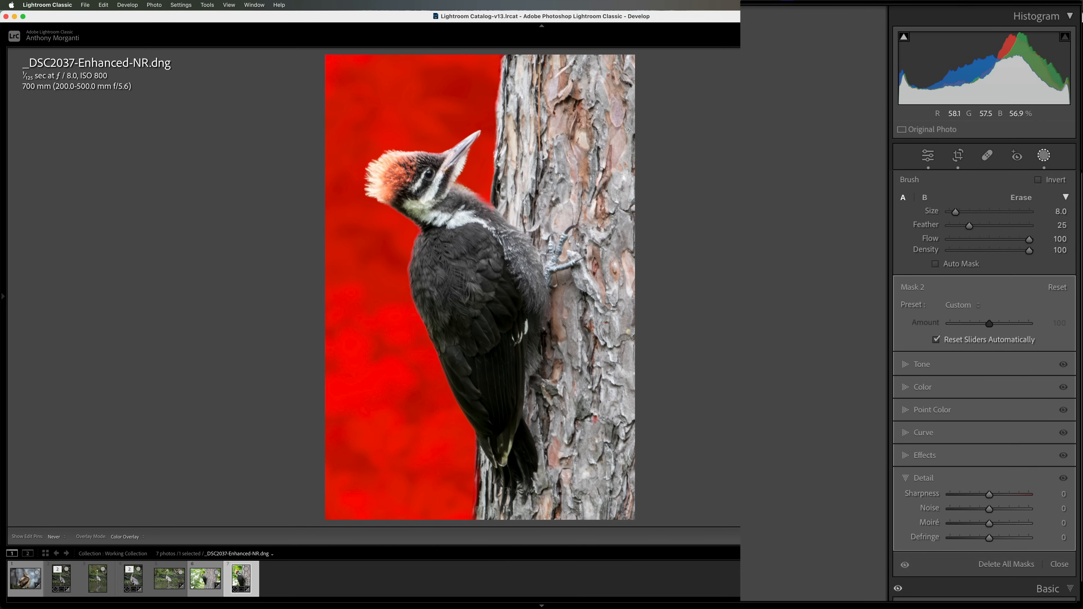
{"action": "key", "text": "h"}
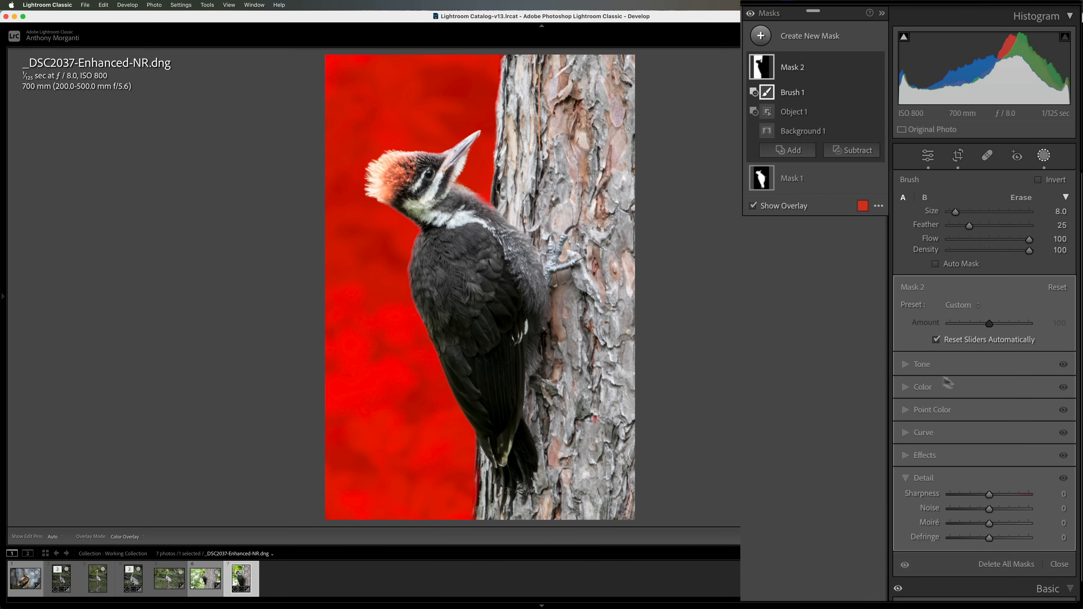
Darken the masked background by lowering its Exposure, and reduce its Saturation.
{"action": "left_click", "coordinate": [904, 365]}
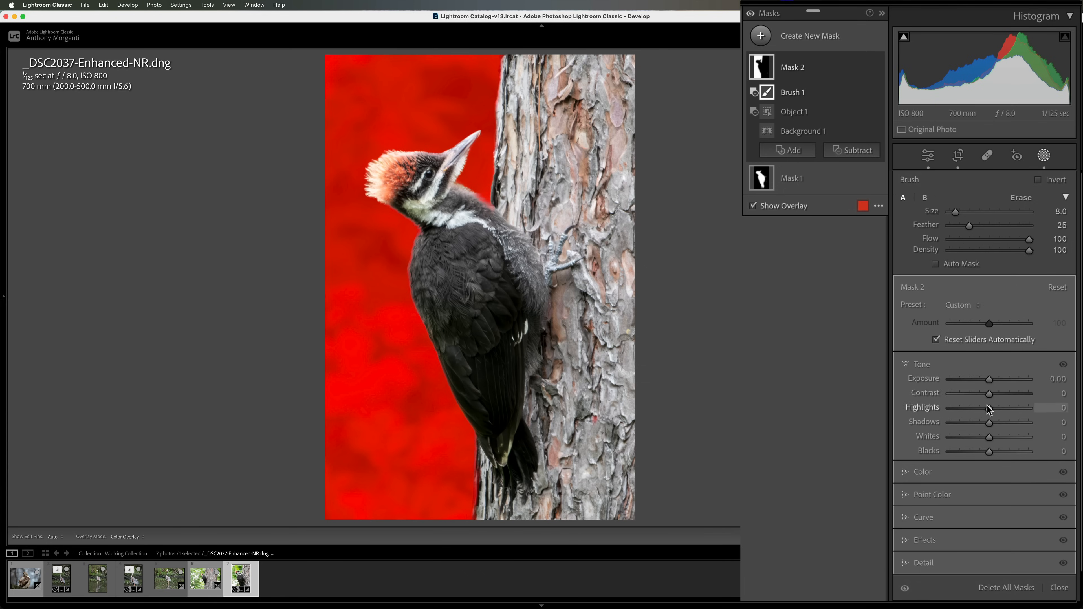
{"action": "left_click_drag", "start_coordinate": [989, 381], "coordinate": [922, 406]}
{"action": "left_click_drag", "start_coordinate": [989, 425], "coordinate": [975, 393]}
{"action": "left_click", "coordinate": [934, 471]}
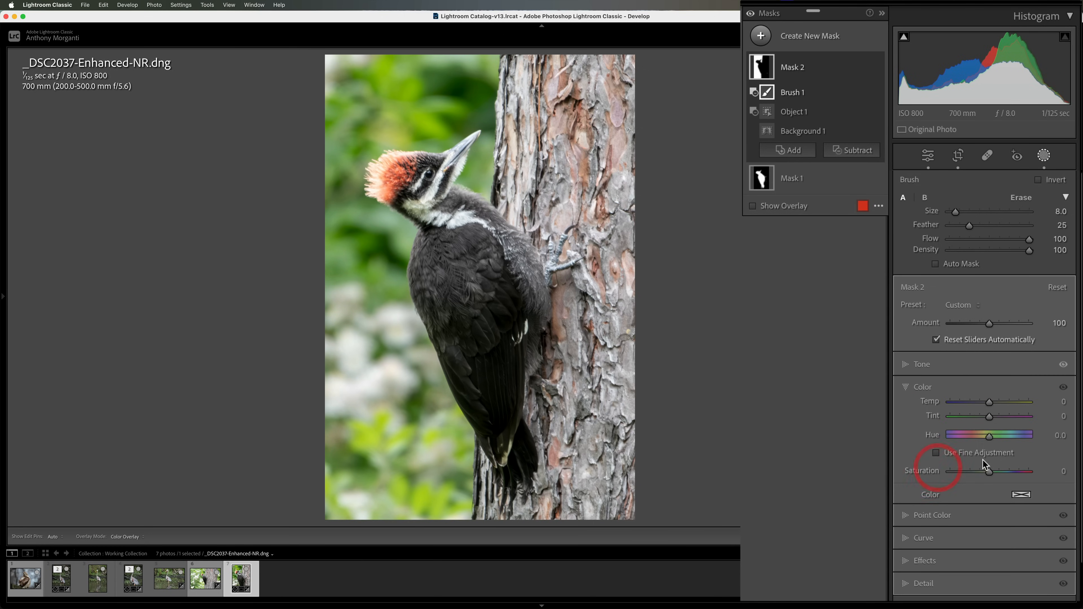
{"action": "left_click_drag", "start_coordinate": [986, 469], "coordinate": [981, 470]}
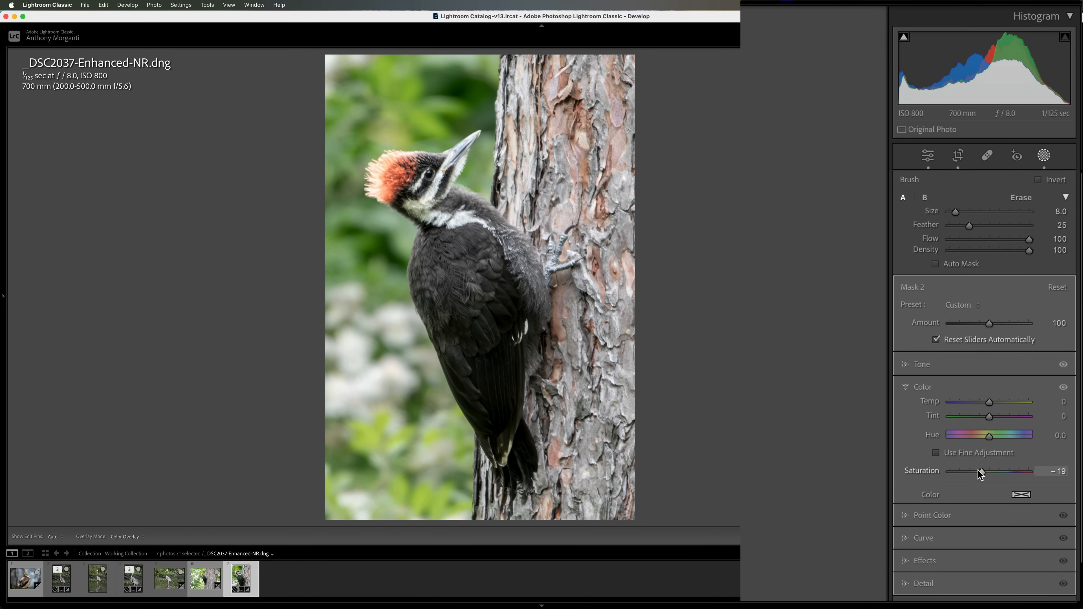
{"action": "left_click_drag", "start_coordinate": [978, 471], "coordinate": [975, 471]}
Lower the background mask's Clarity to −46 and close masking.
{"action": "left_click", "coordinate": [925, 560]}
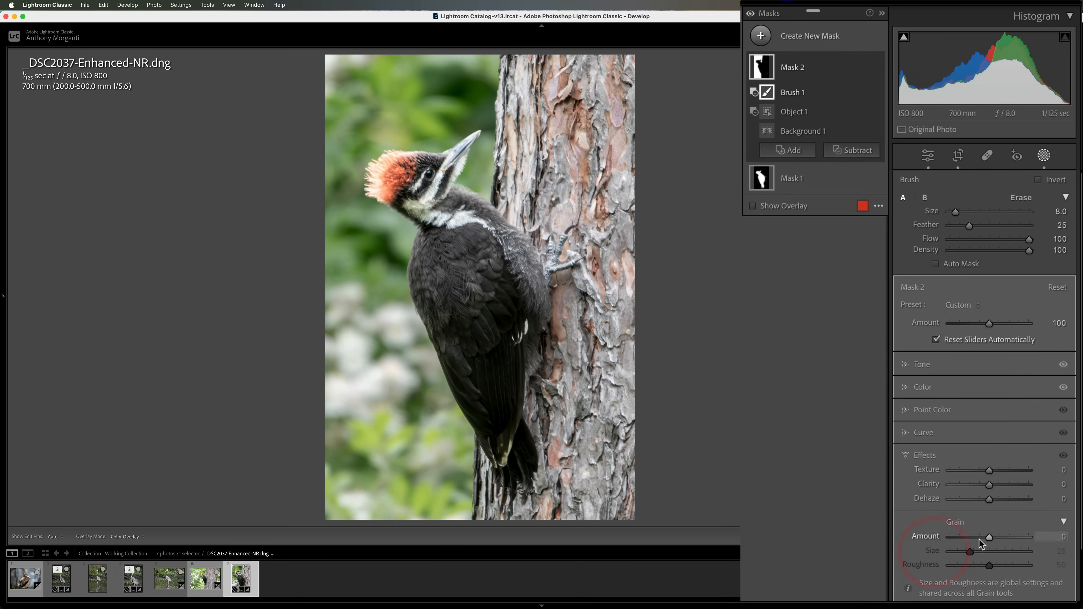
{"action": "left_click_drag", "start_coordinate": [989, 486], "coordinate": [973, 488]}
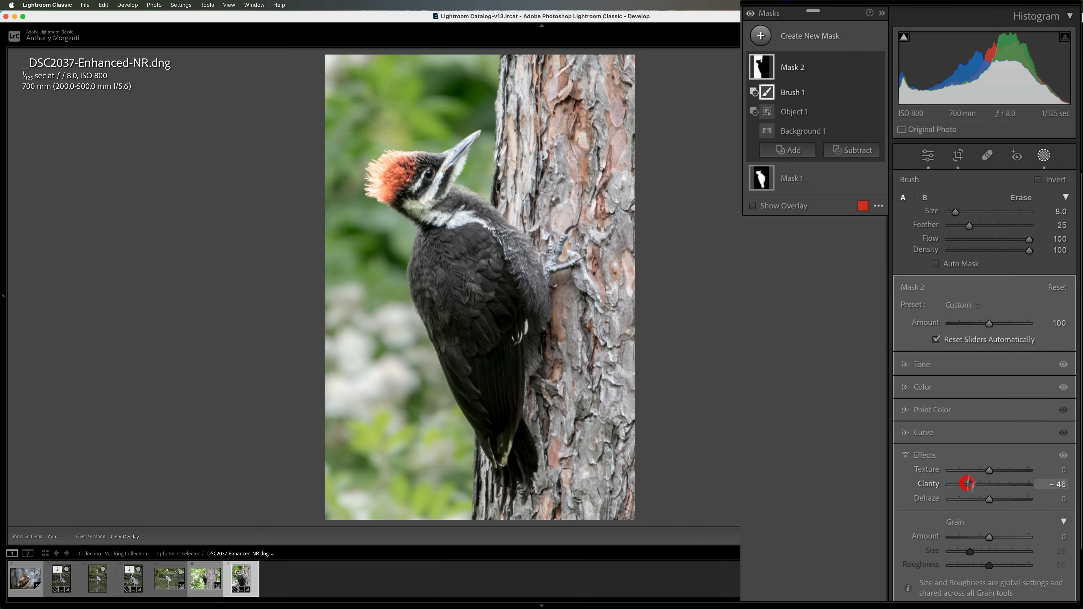
{"action": "left_click", "coordinate": [1043, 157]}
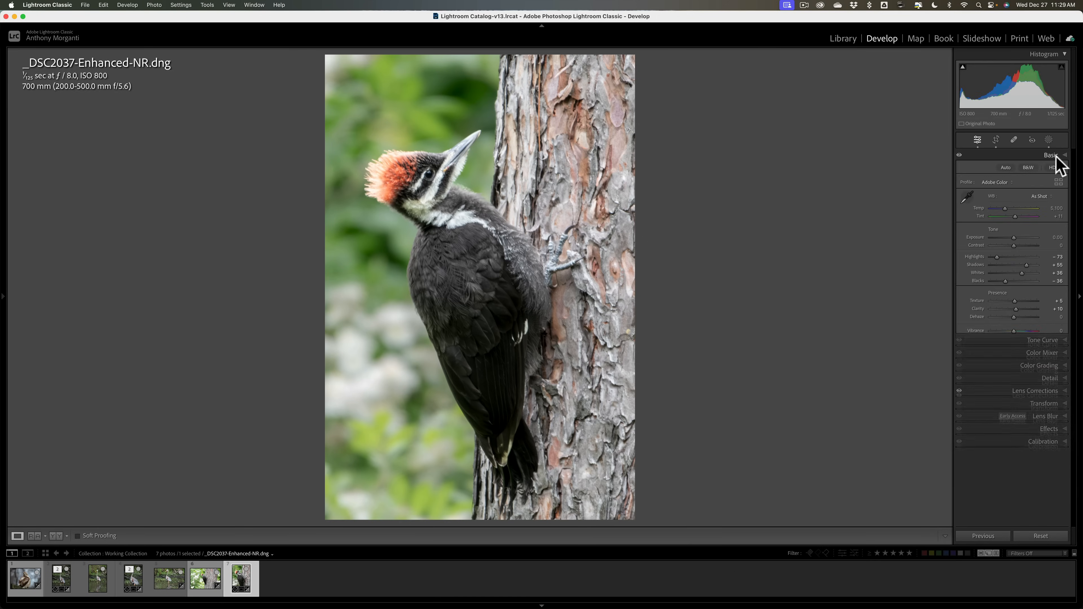
Add a dark post-crop vignette to the woodpecker photo and compare the edit with the original.
{"action": "left_click", "coordinate": [1056, 157]}
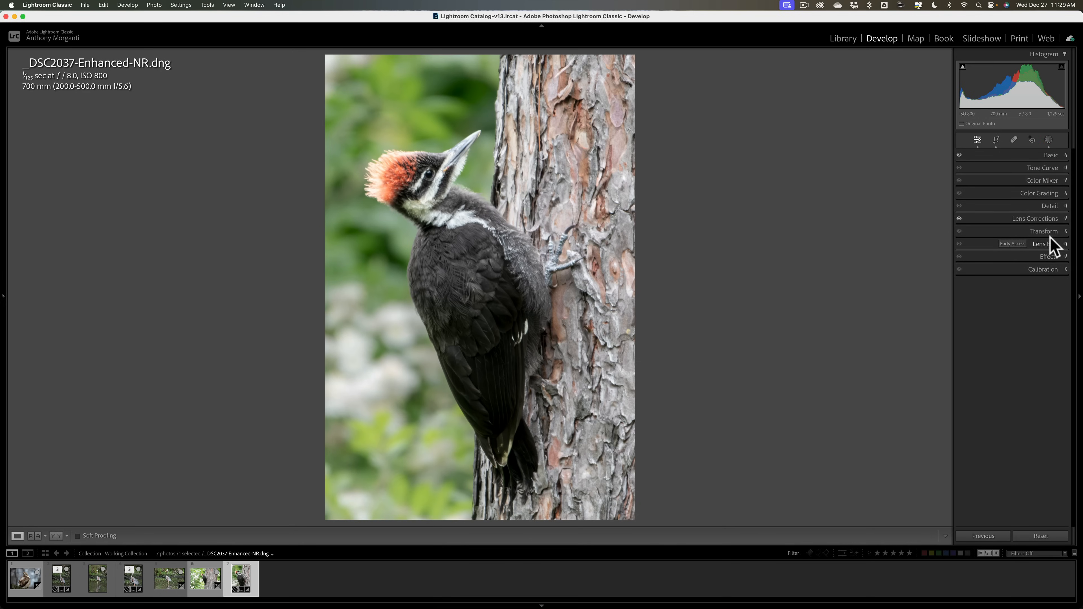
{"action": "left_click", "coordinate": [1051, 258]}
{"action": "left_click_drag", "start_coordinate": [973, 264], "coordinate": [959, 262]}
{"action": "left_click", "coordinate": [1052, 257]}
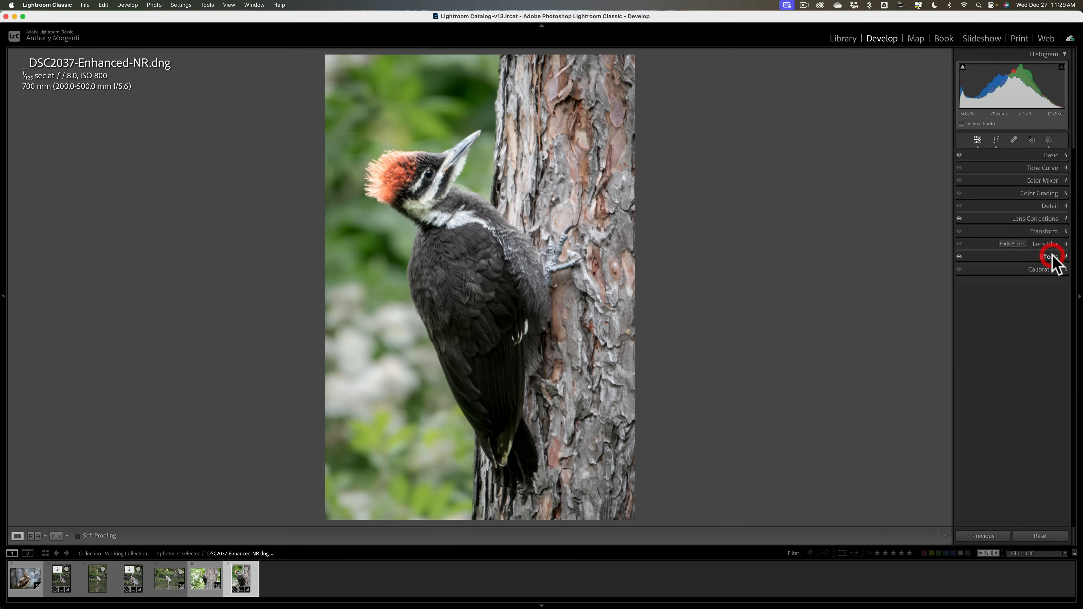
{"action": "key", "text": "backslash"}
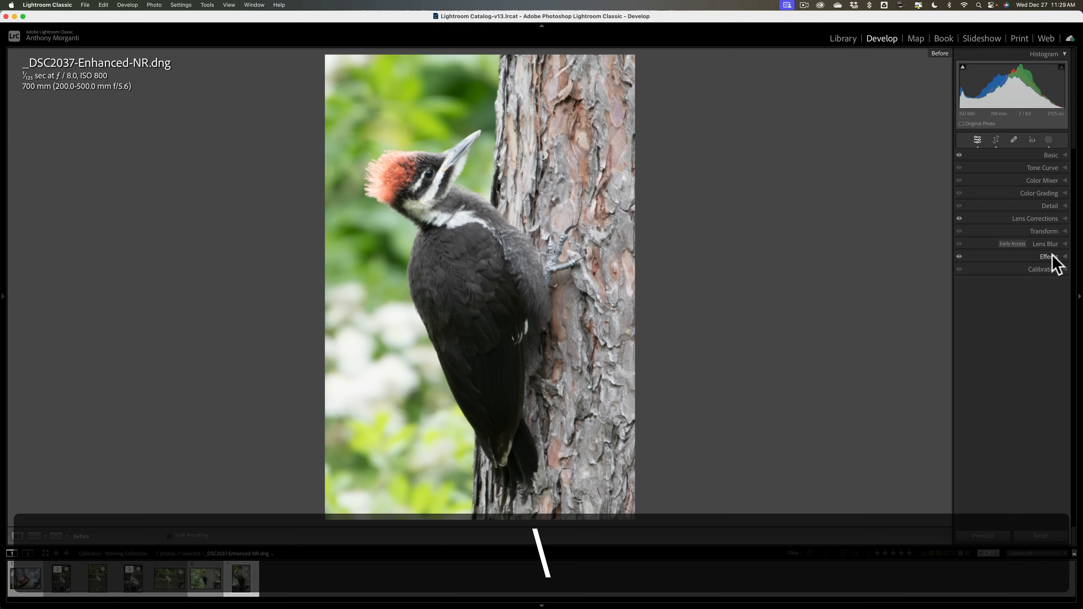
{"action": "key", "text": "backslash"}
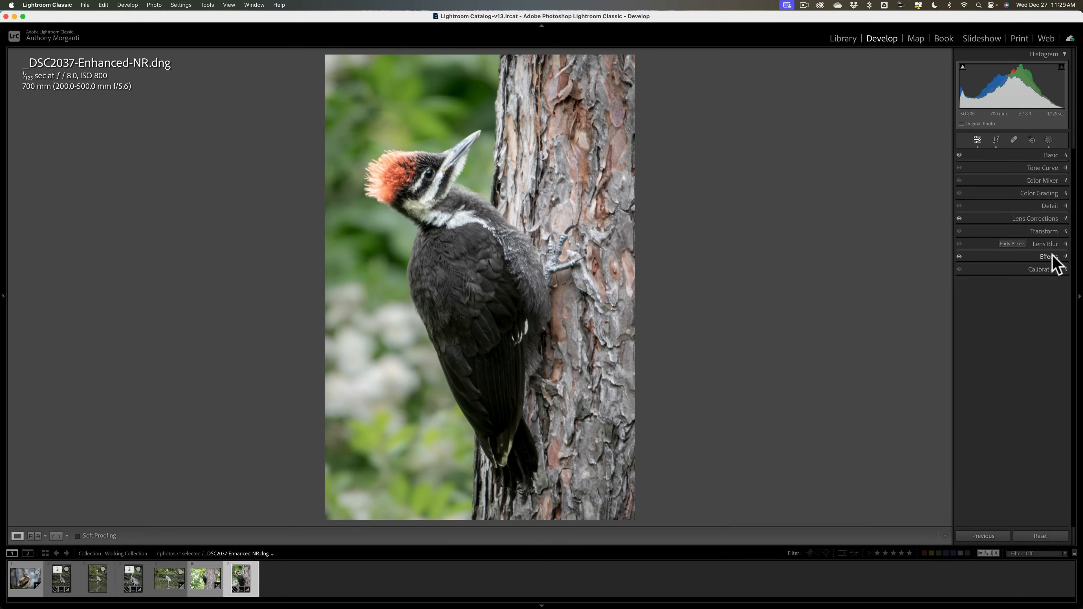
{"action": "key", "text": "backslash"}
{"action": "key", "text": "backslash"}
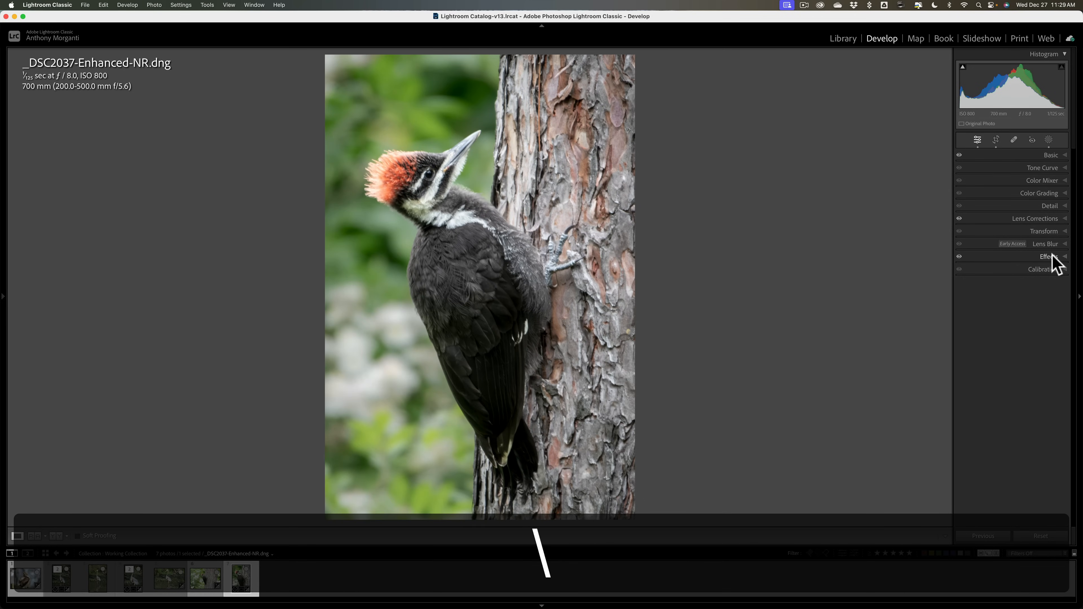